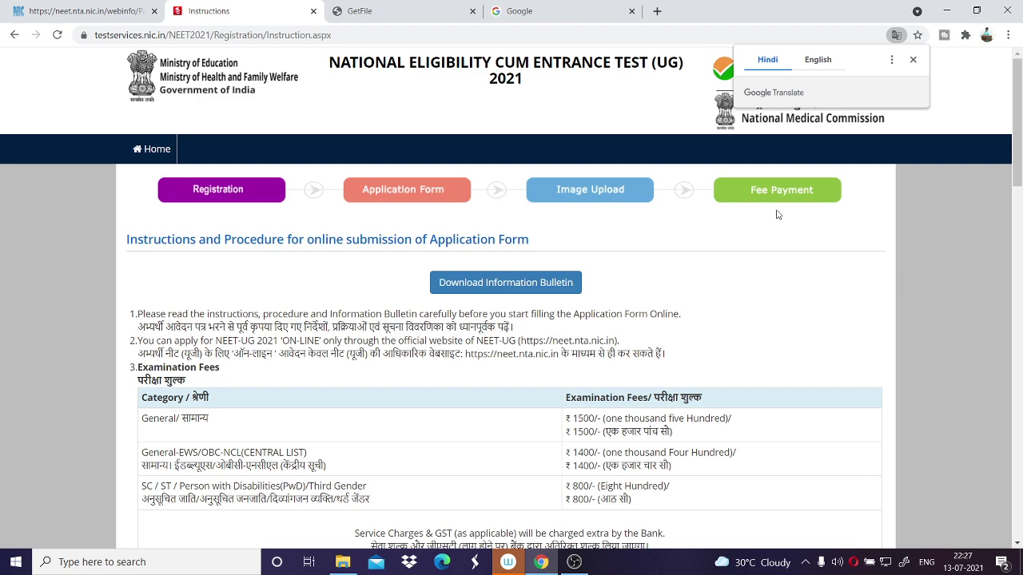
Dismiss the translation offer and review the fees: General 1500, General-EWS/OBC-NCL 1400, SC/ST/PwD 800.
click(912, 59)
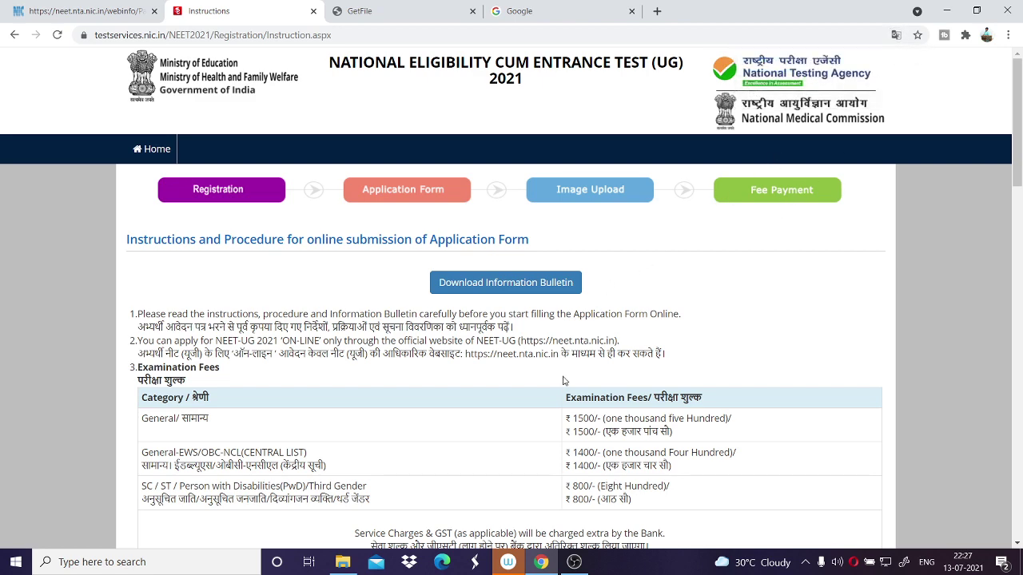
scroll(564, 379, down, 3)
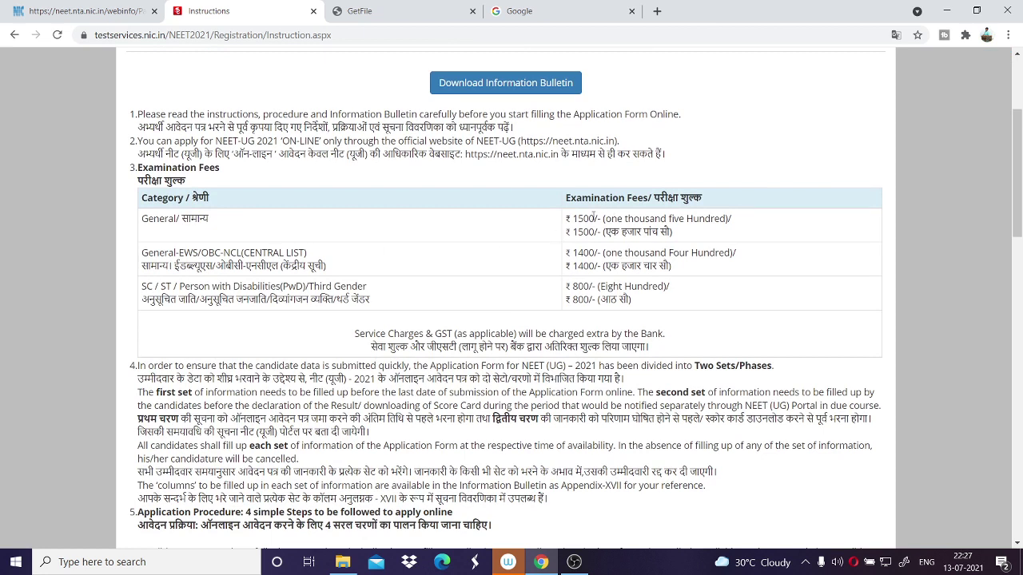
drag(573, 218, 596, 218)
click(596, 219)
drag(141, 252, 243, 252)
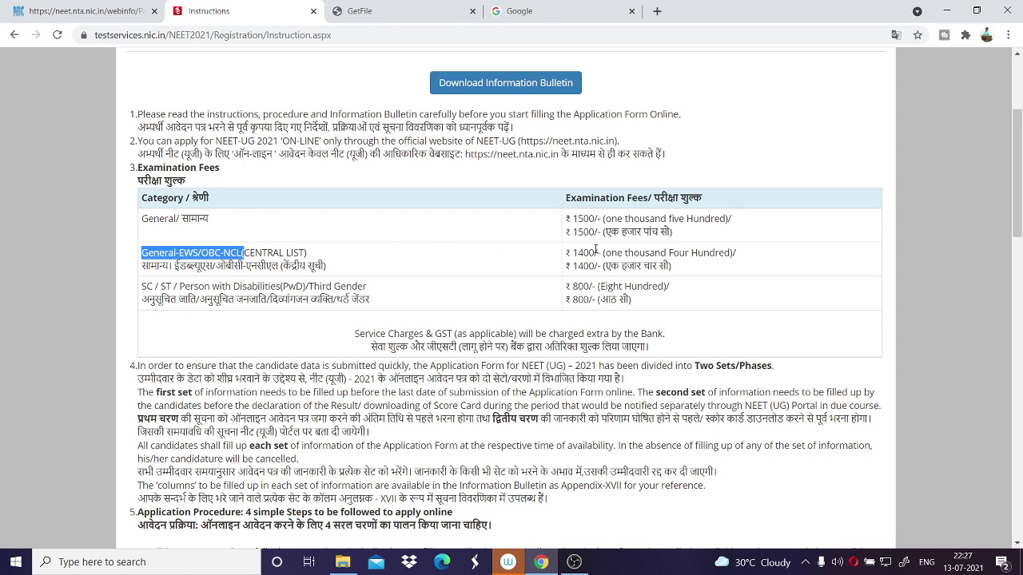
drag(572, 250, 594, 252)
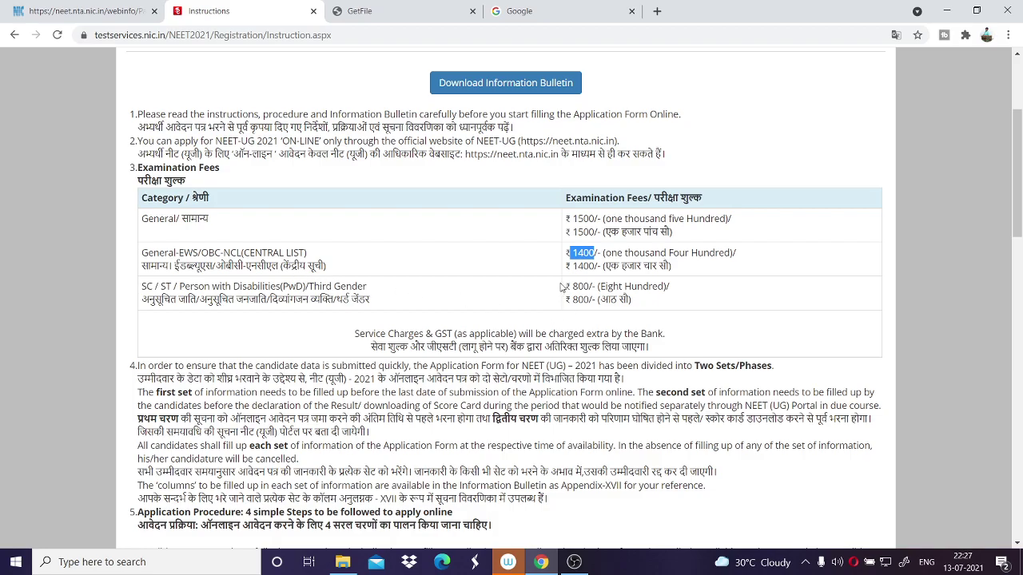
drag(570, 282, 584, 286)
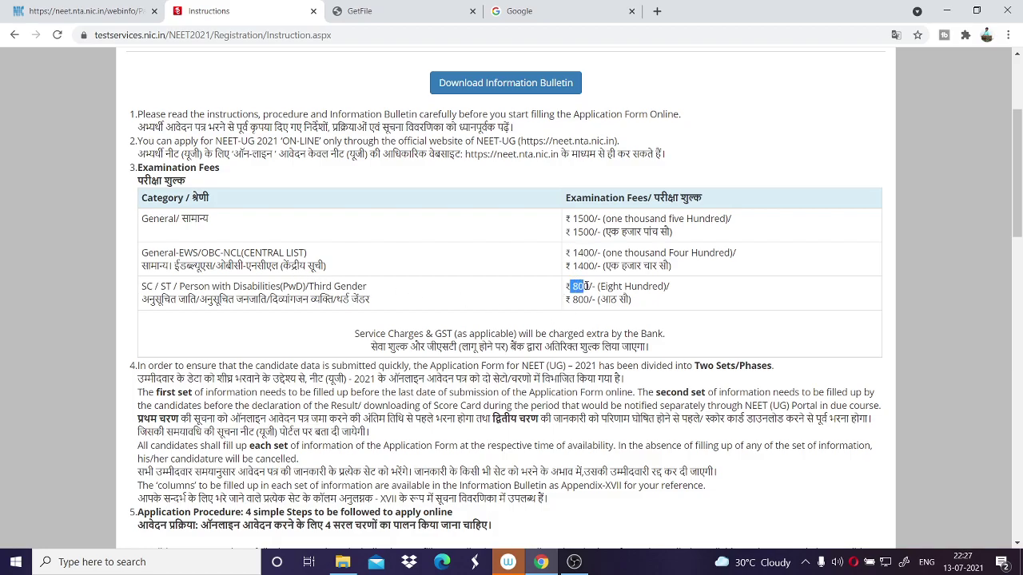
Tick the declaration of having read the Information Bulletin and proceed to registration.
scroll(410, 333, down, 10)
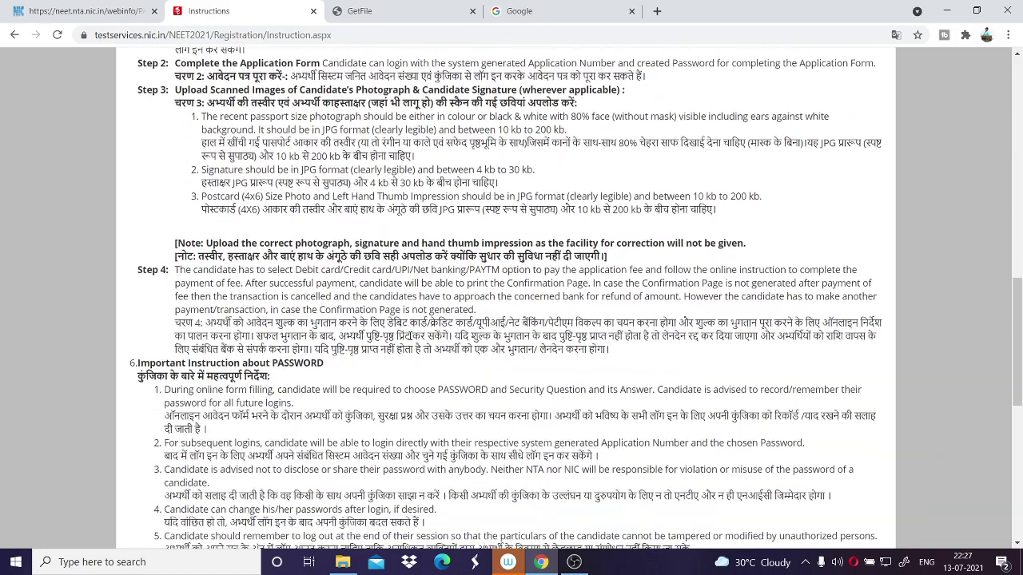
scroll(410, 334, down, 4)
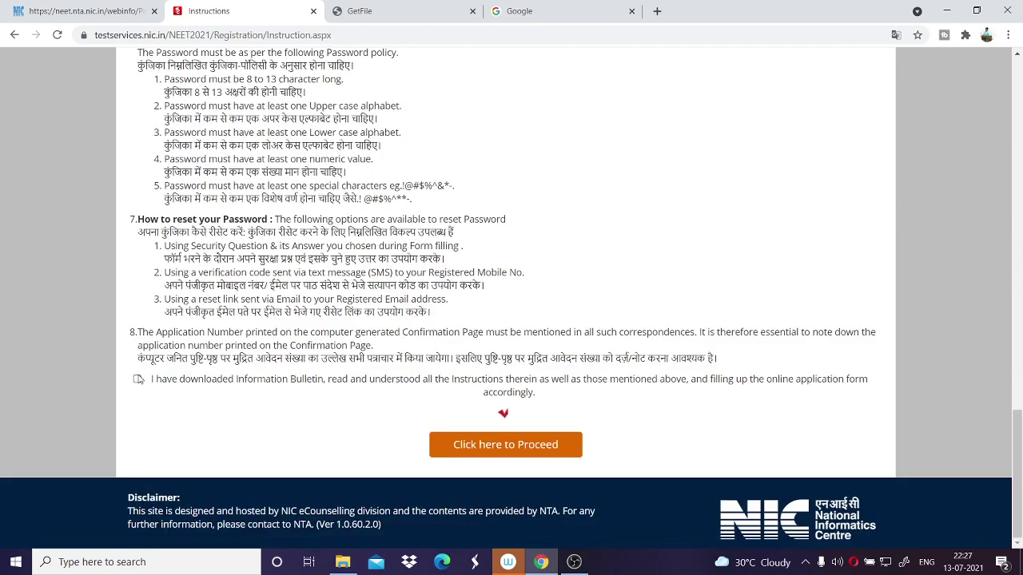
click(138, 381)
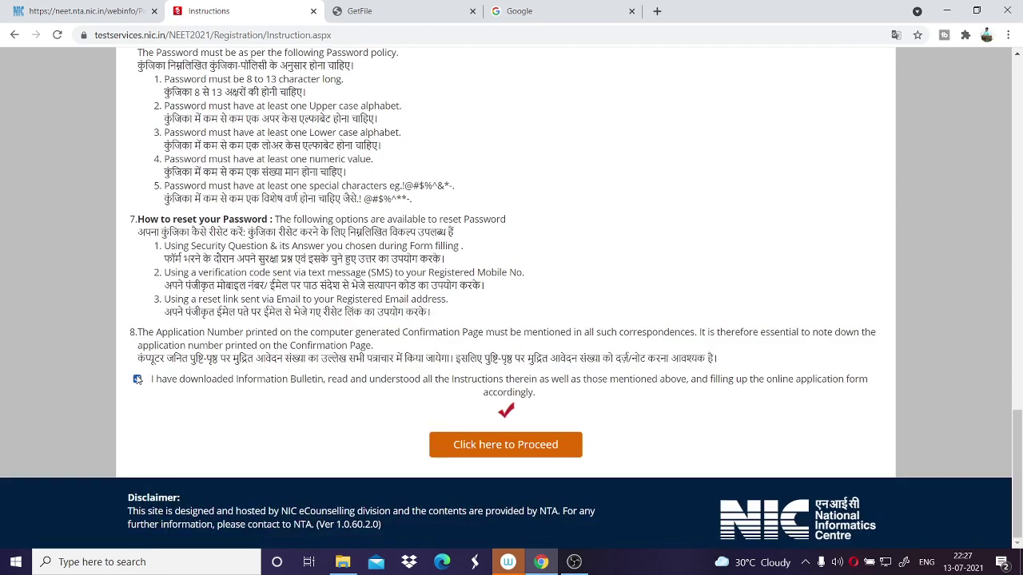
click(516, 452)
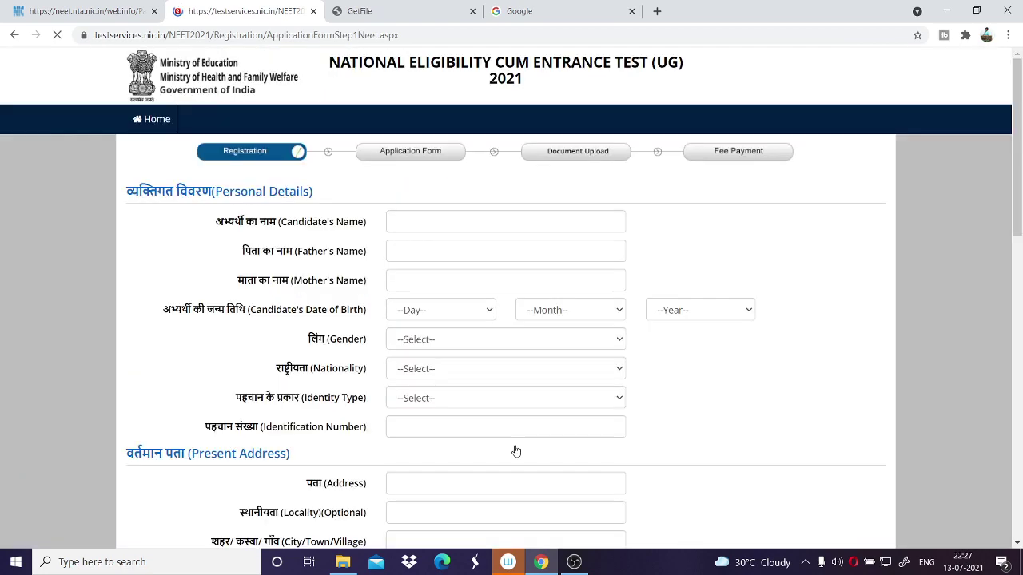
Scroll through the blank registration form's sections and back to the top.
scroll(336, 264, down, 4)
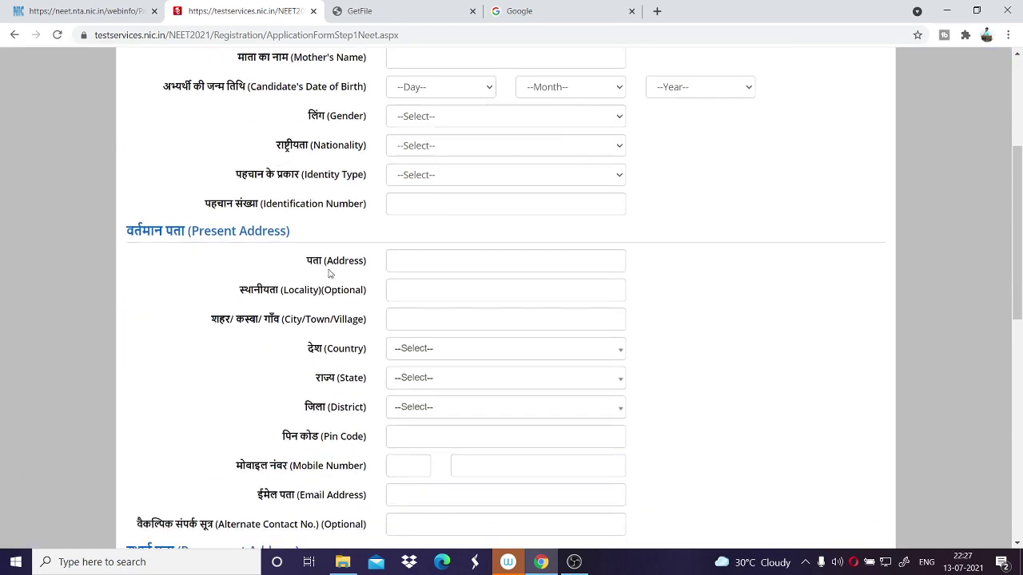
scroll(329, 274, down, 7)
scroll(330, 274, up, 9)
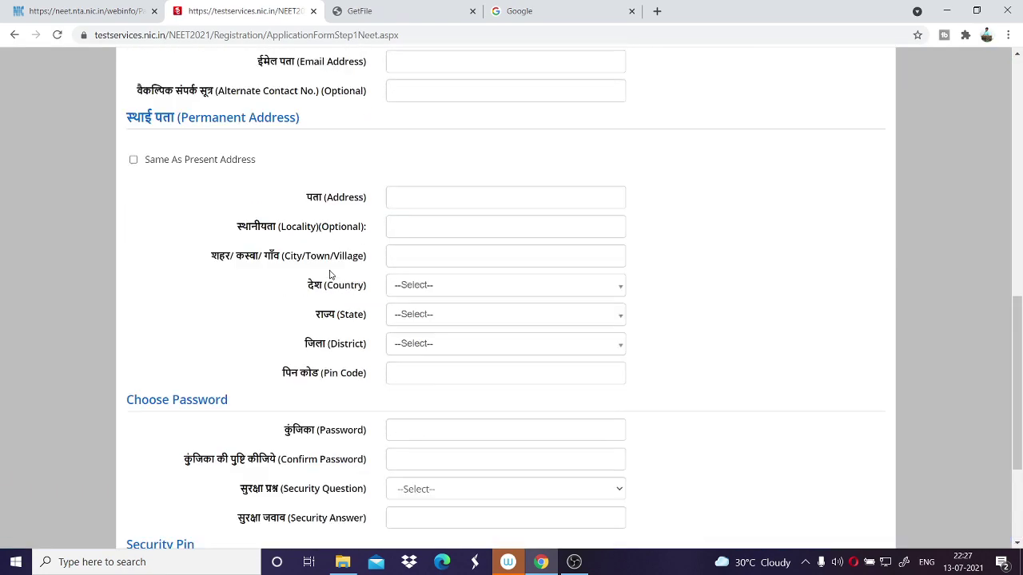
scroll(329, 274, up, 3)
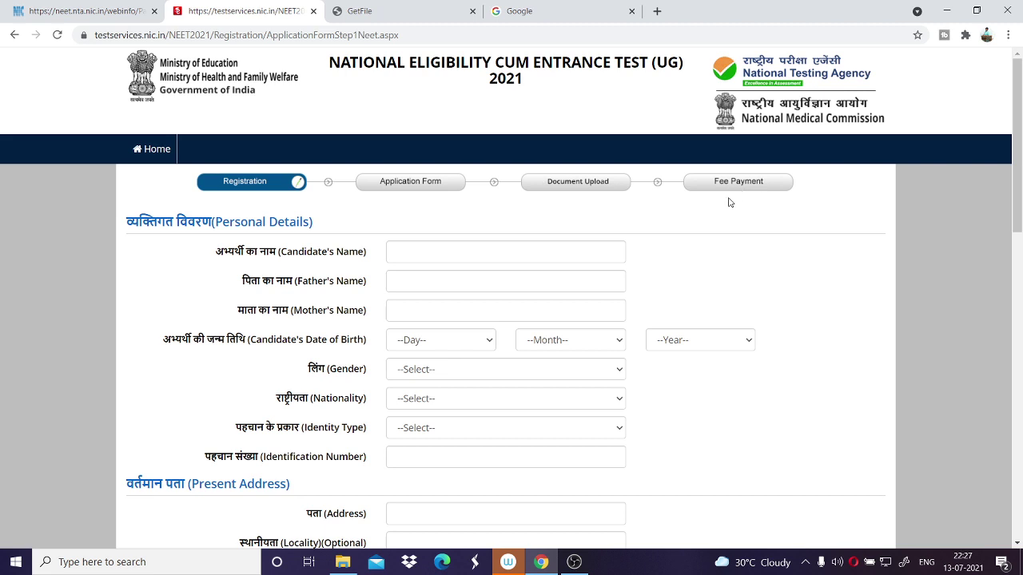
click(544, 260)
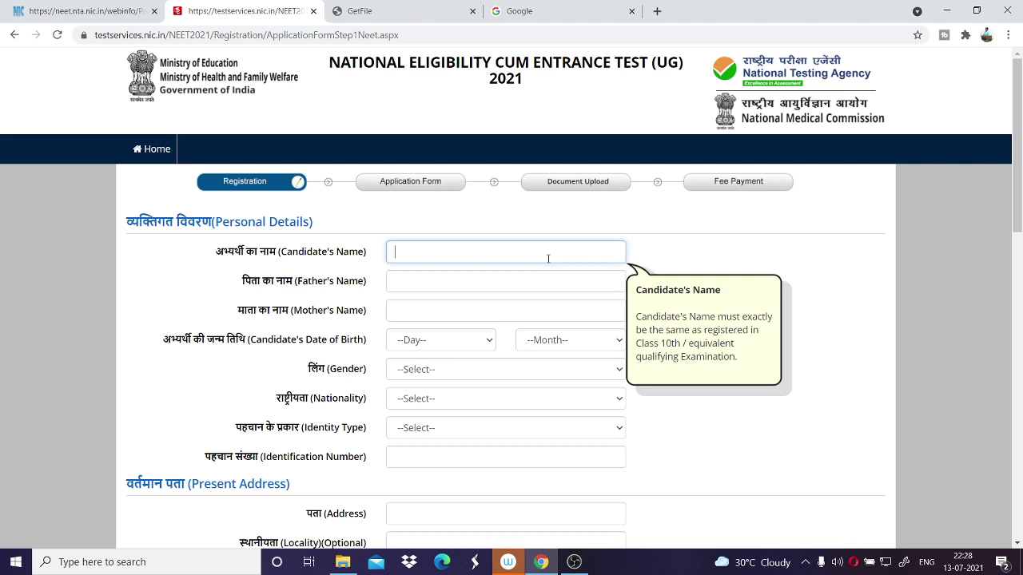
click(449, 341)
click(469, 297)
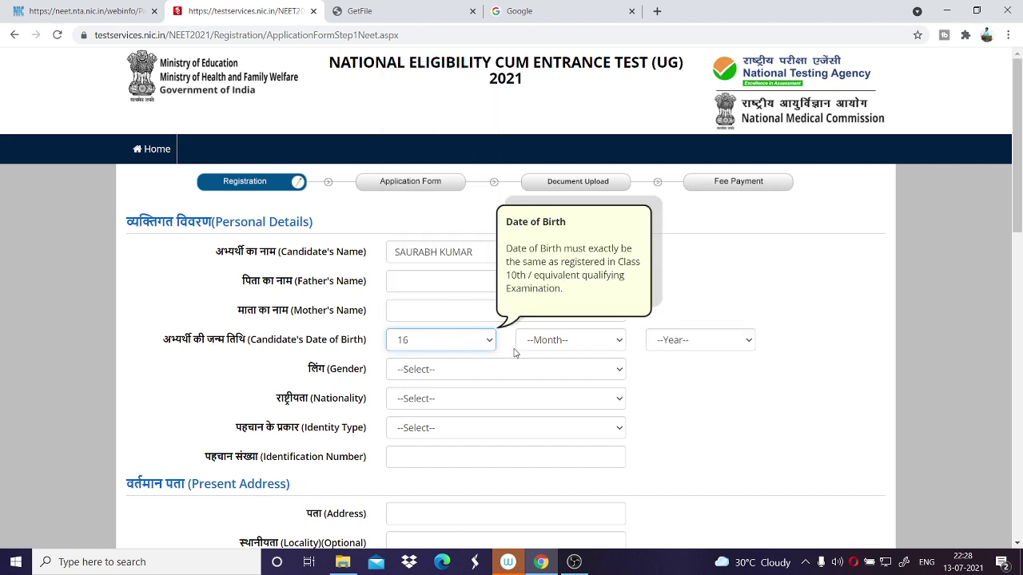
click(520, 346)
click(521, 404)
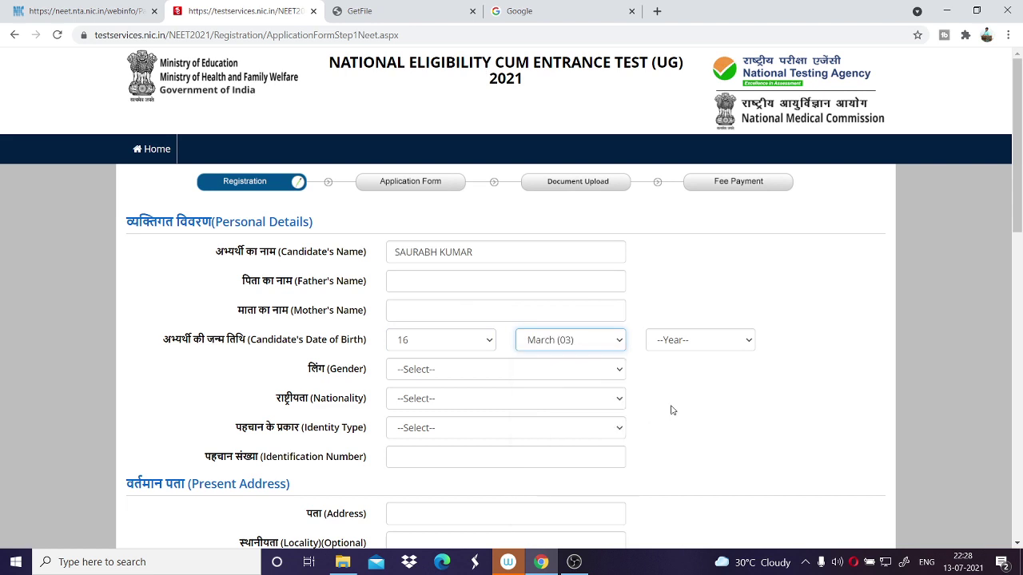
click(725, 342)
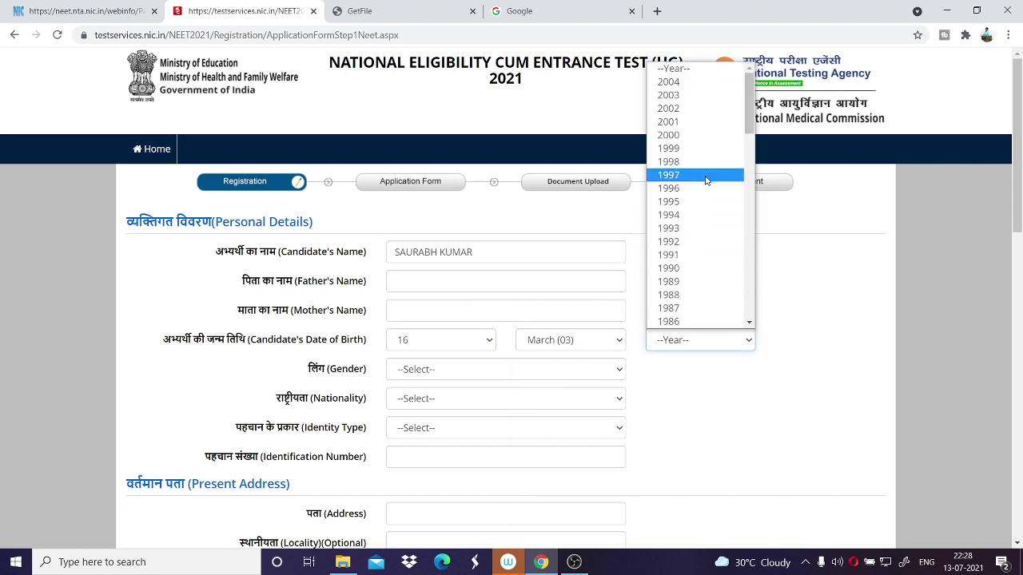
click(696, 197)
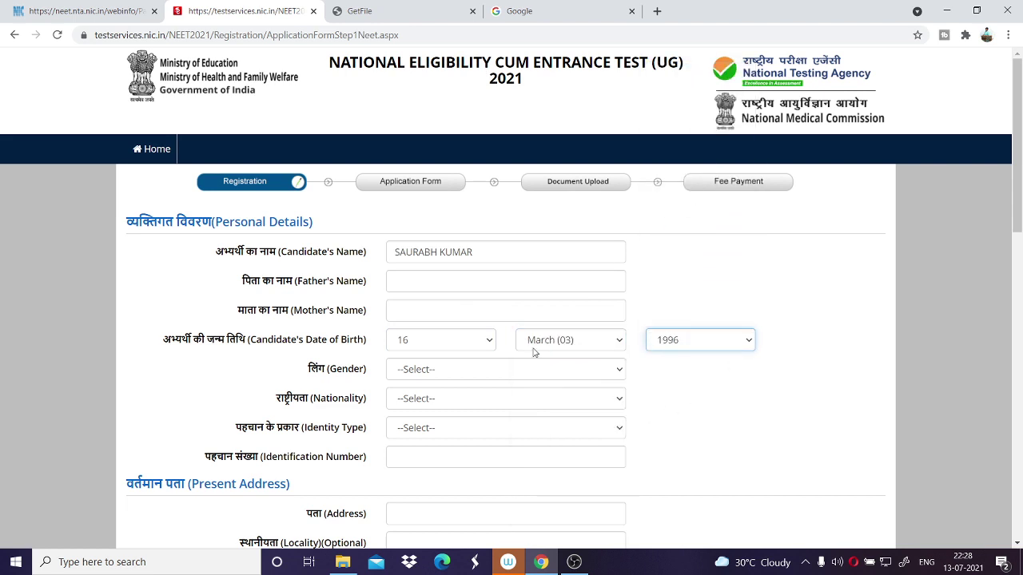
Set gender to Male and nationality to Indian.
click(487, 373)
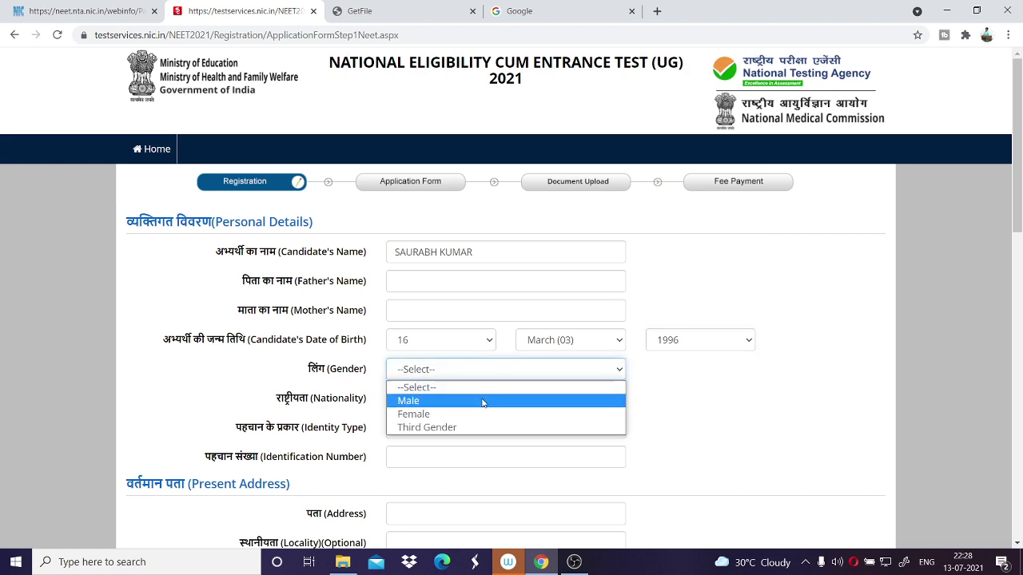
click(482, 401)
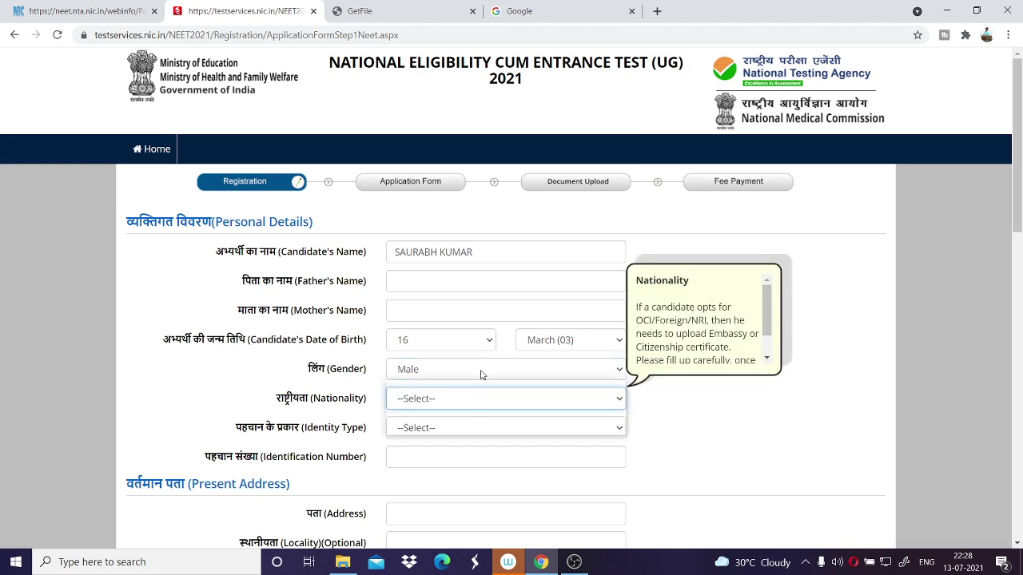
click(480, 372)
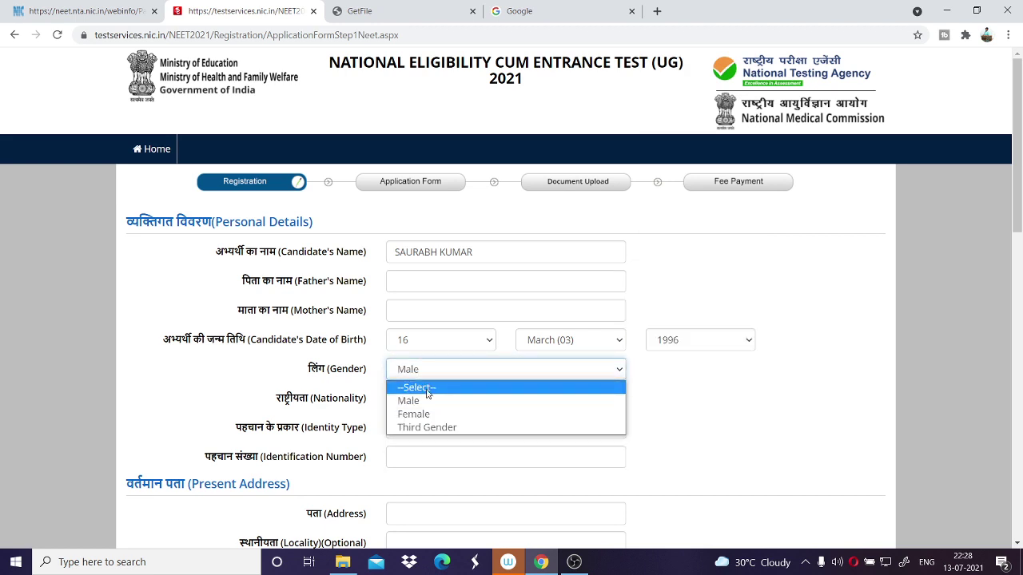
click(427, 397)
click(427, 400)
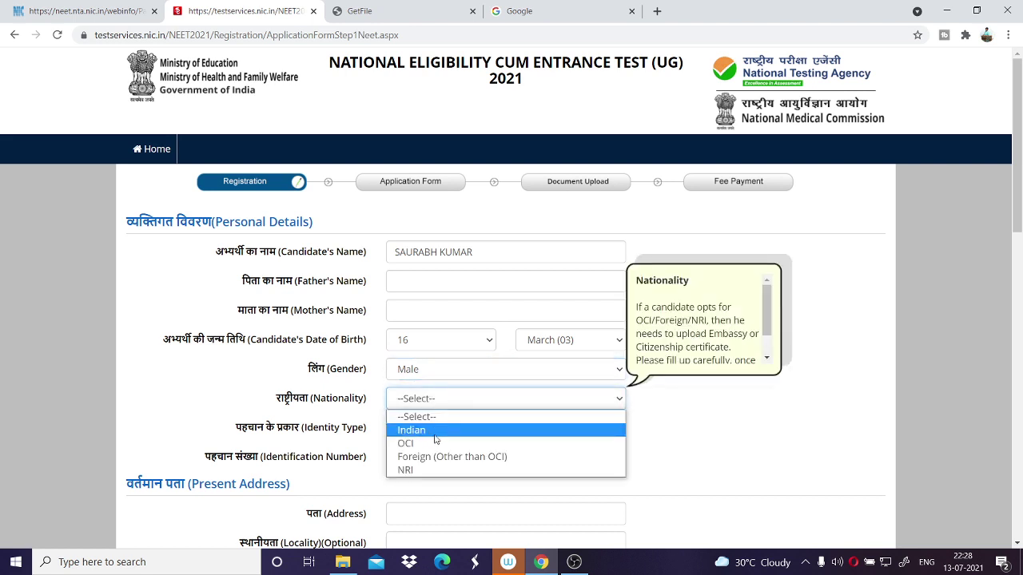
click(437, 431)
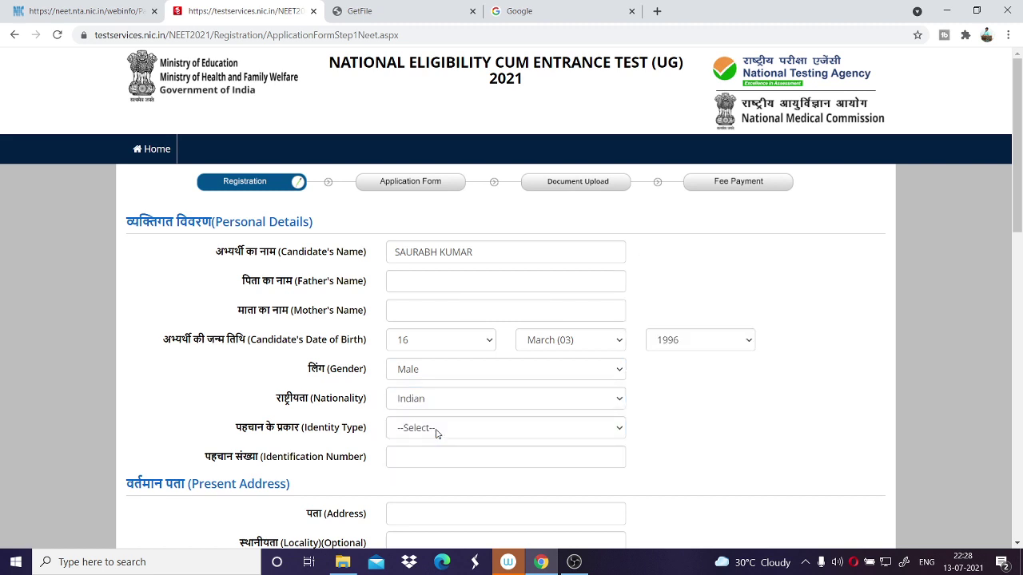
Choose Aadhaar Number (Last 4 digits only) as identity type and enter the last four digits.
scroll(437, 433, down, 3)
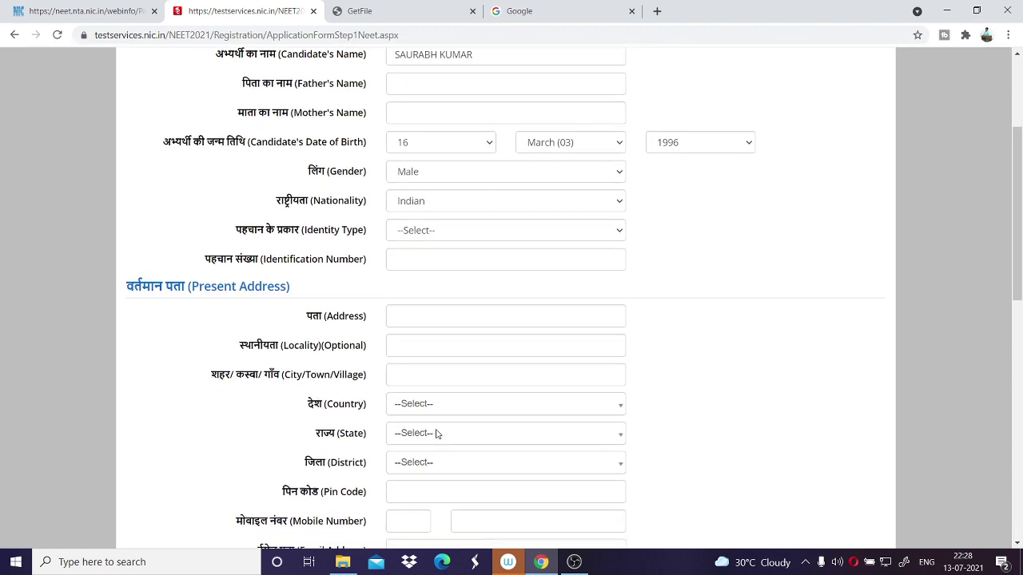
click(447, 231)
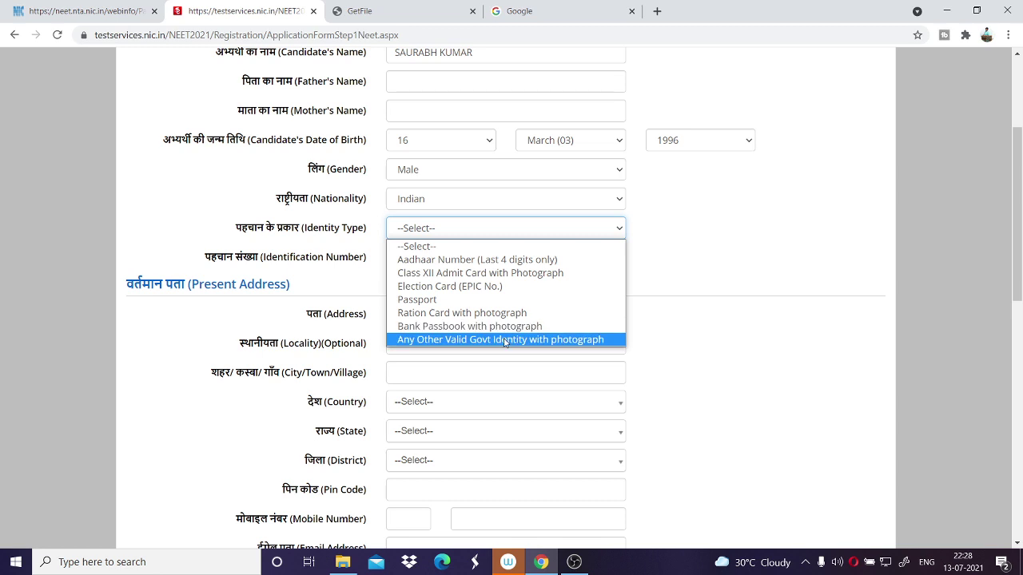
click(484, 259)
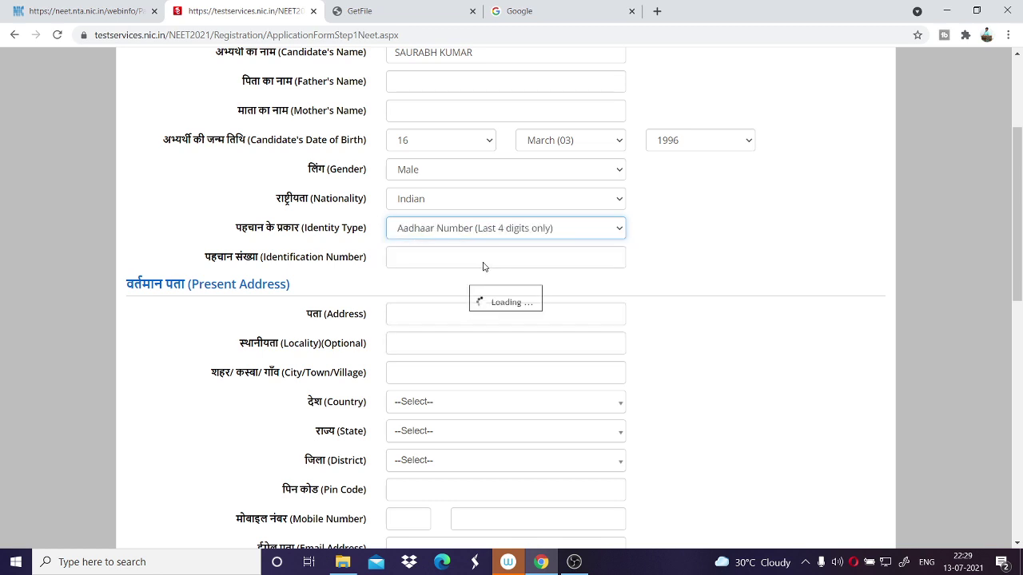
click(479, 254)
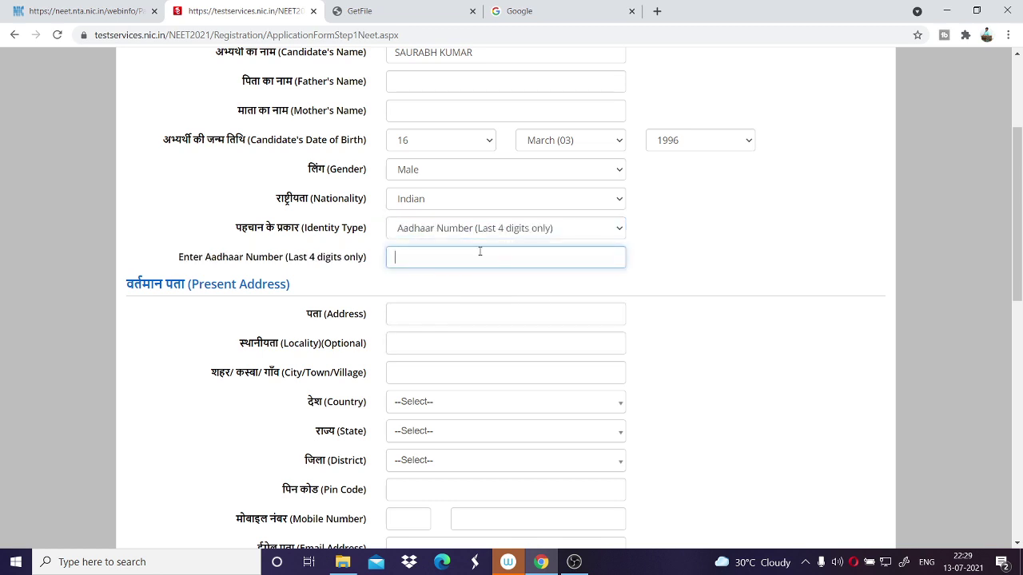
text(2521)
scroll(482, 251, up, 1)
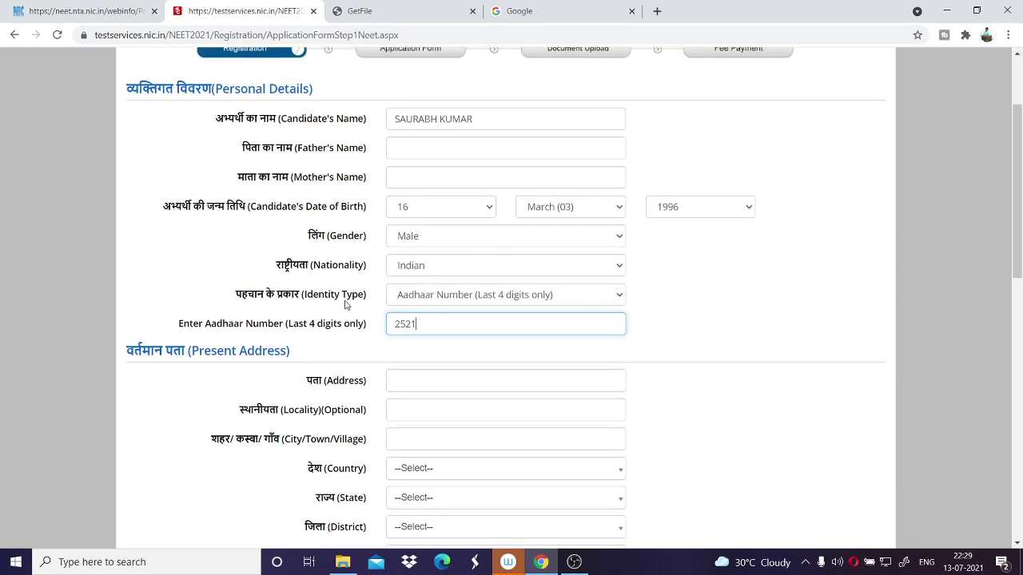
Enter the present address line and the city, town or village.
drag(291, 325, 338, 331)
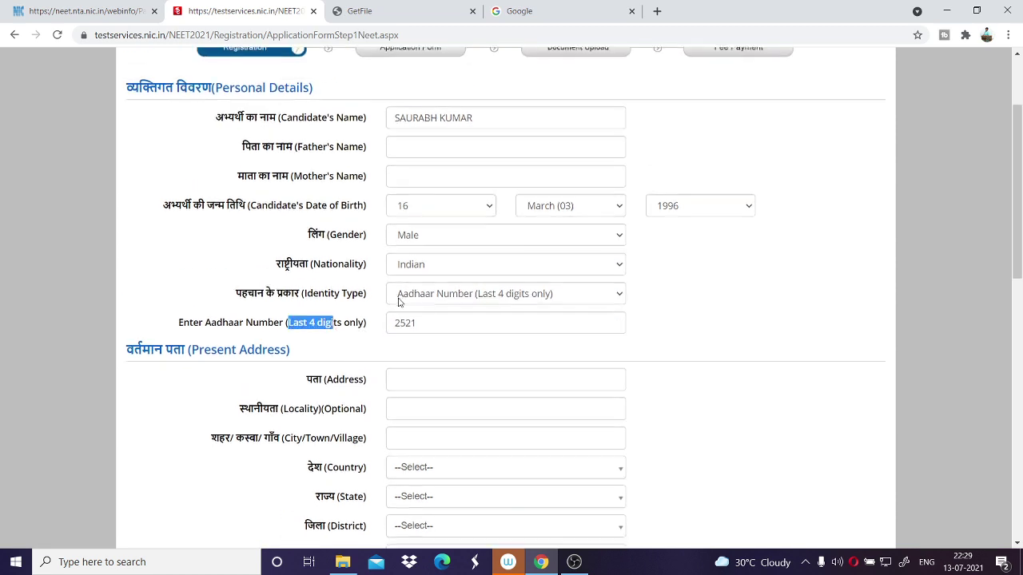
scroll(399, 296, down, 3)
scroll(224, 159, down, 3)
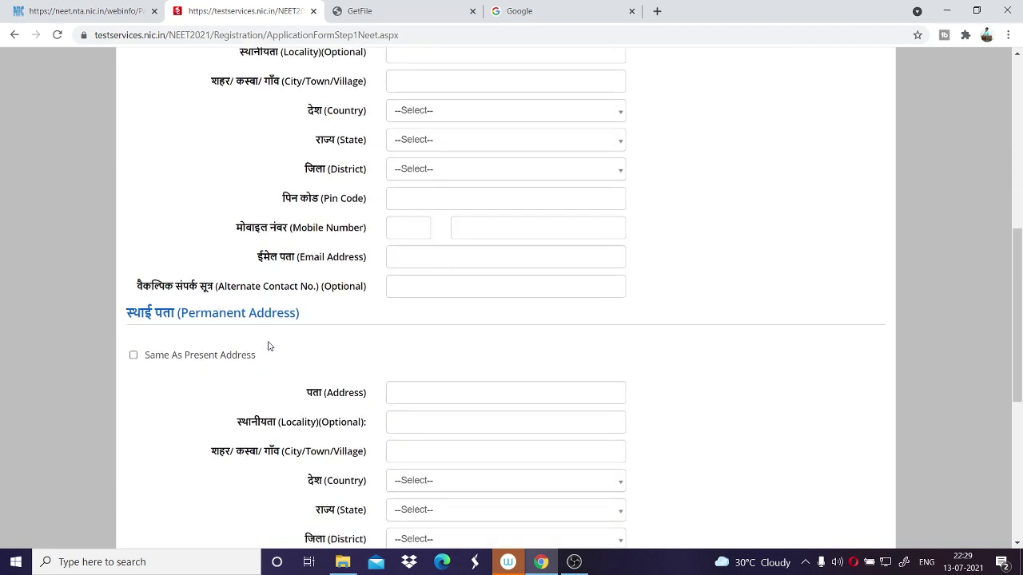
scroll(431, 224, up, 3)
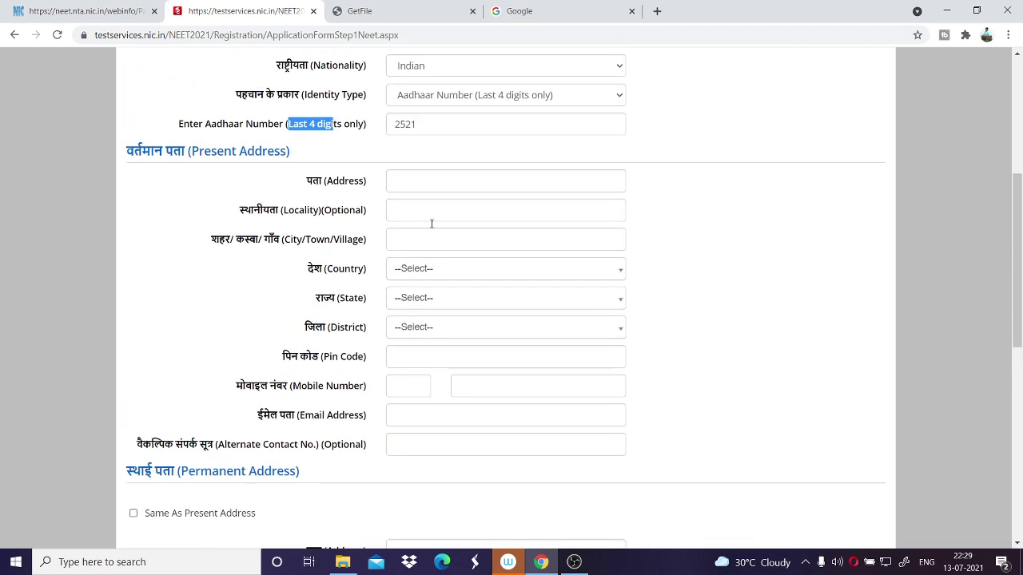
click(445, 179)
text(BA)
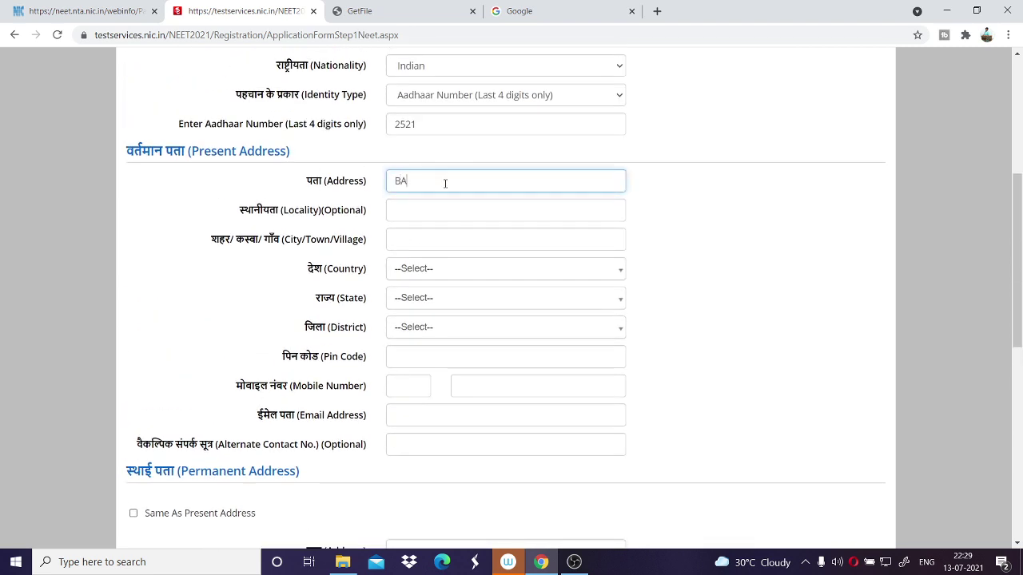
text(REILLY)
click(430, 240)
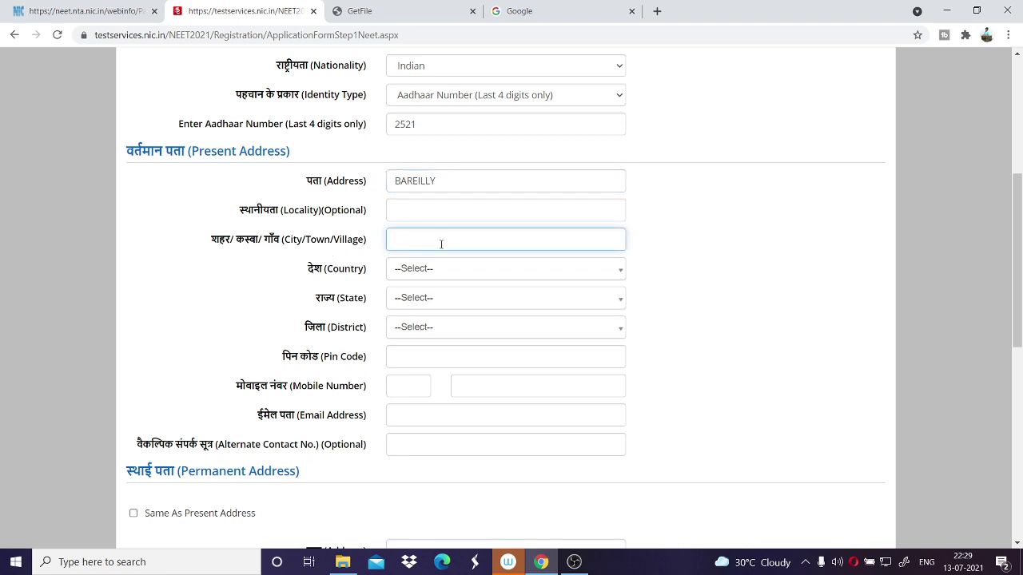
text(BAREILLY)
Choose country India, state UTTAR PRADESH and the district, then enter the pin code.
click(453, 268)
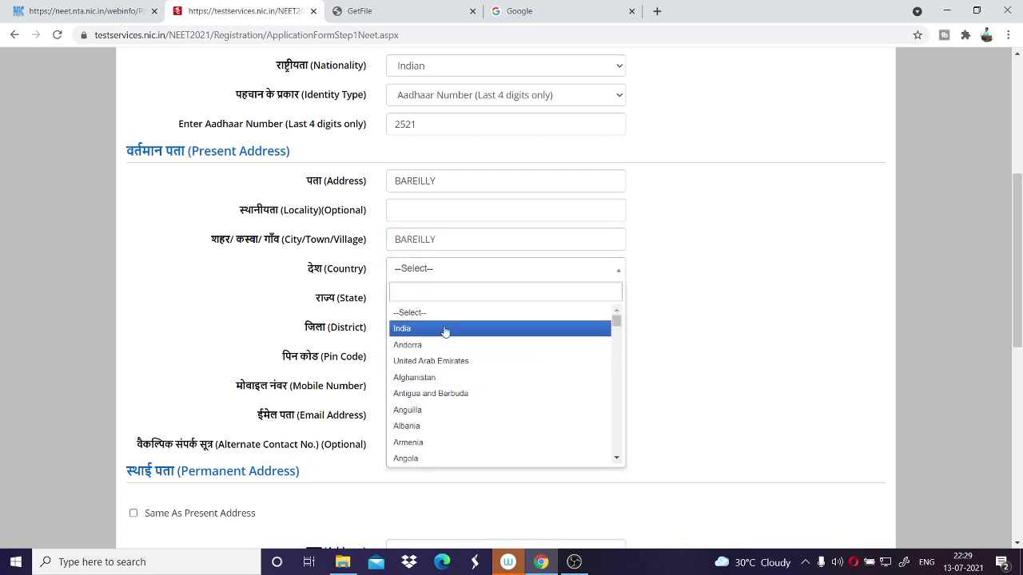
click(447, 327)
click(445, 297)
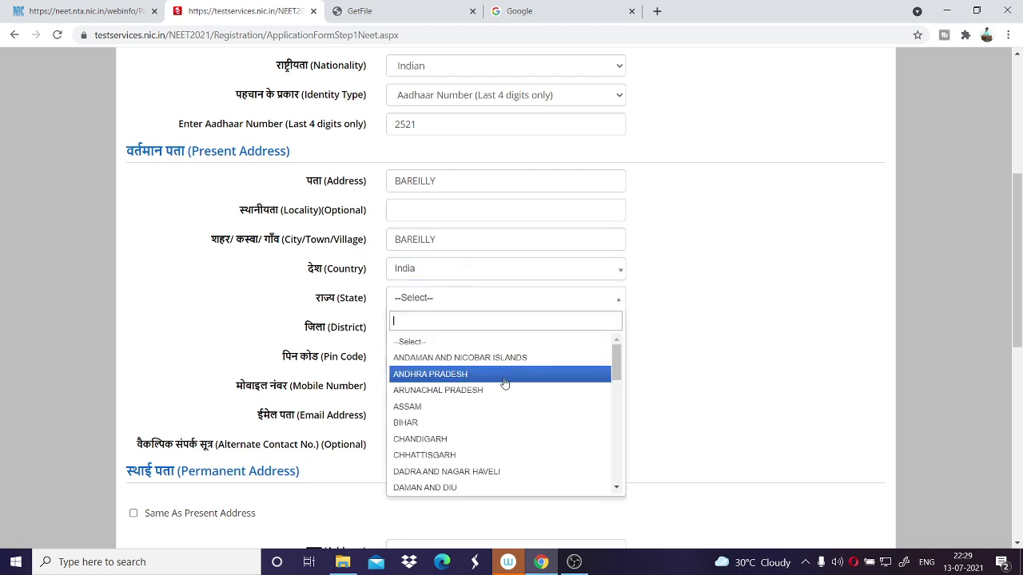
scroll(502, 390, down, 5)
click(494, 453)
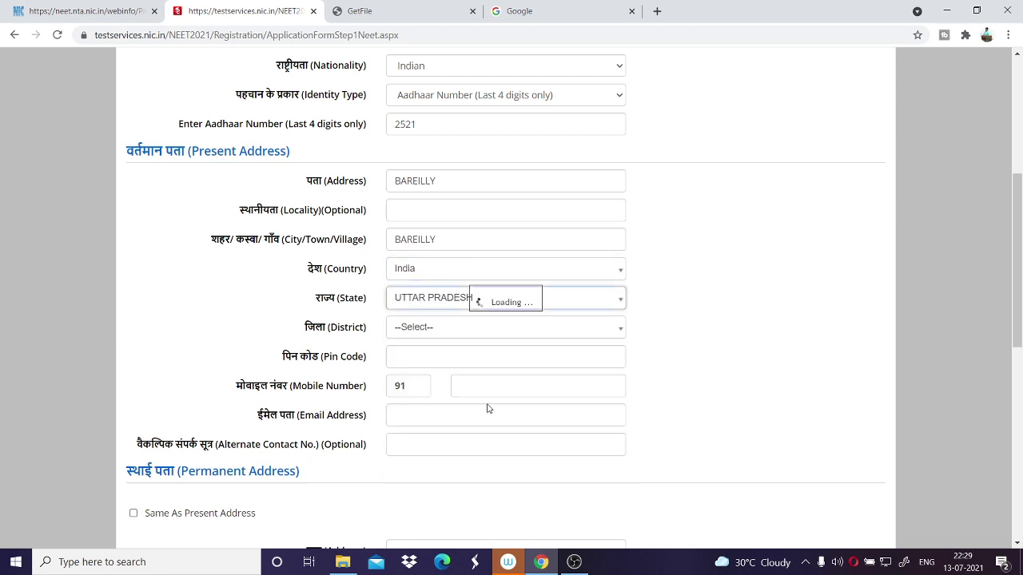
click(462, 336)
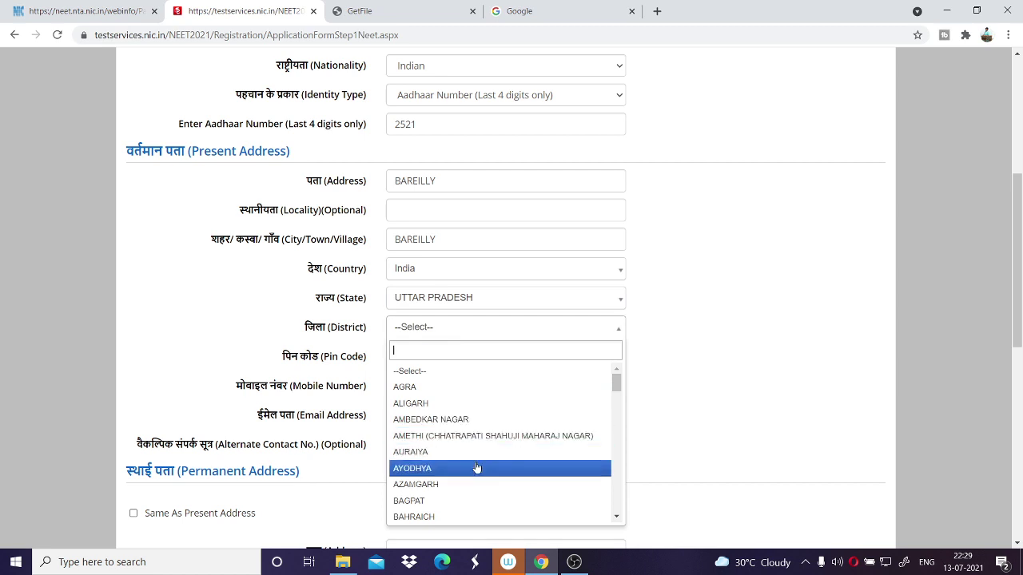
scroll(475, 463, down, 2)
click(468, 499)
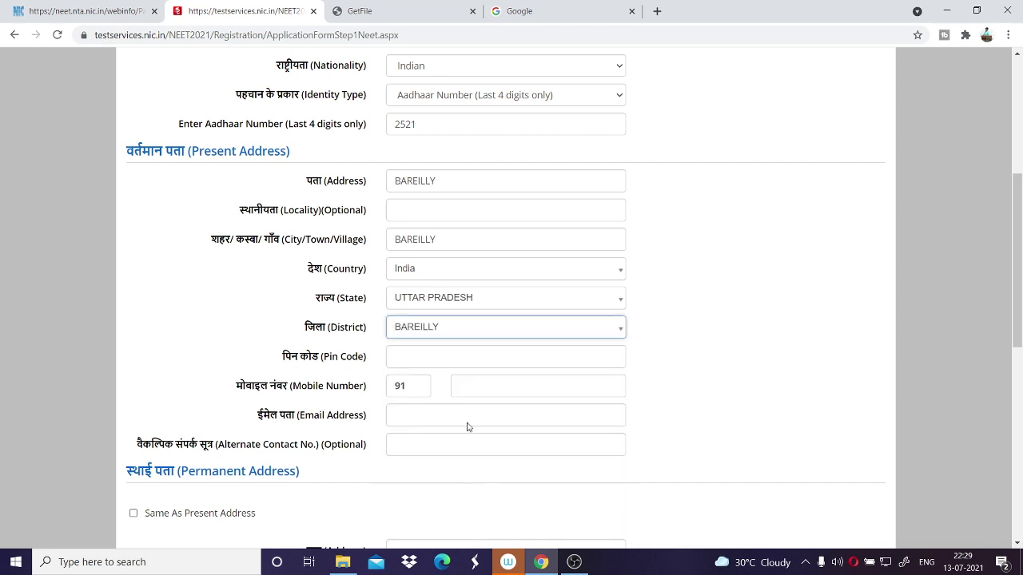
click(453, 361)
text(255212)
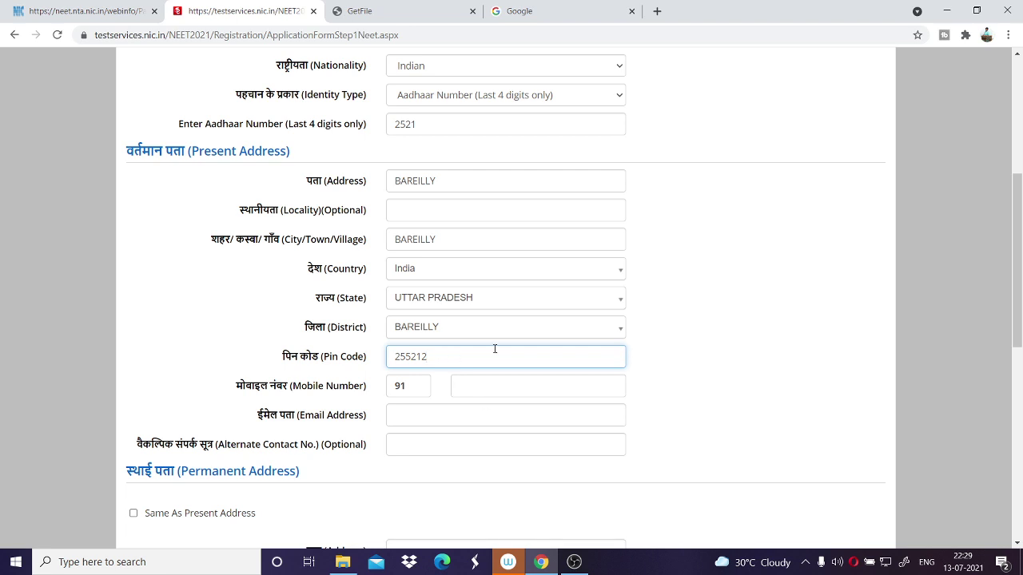
scroll(494, 349, down, 3)
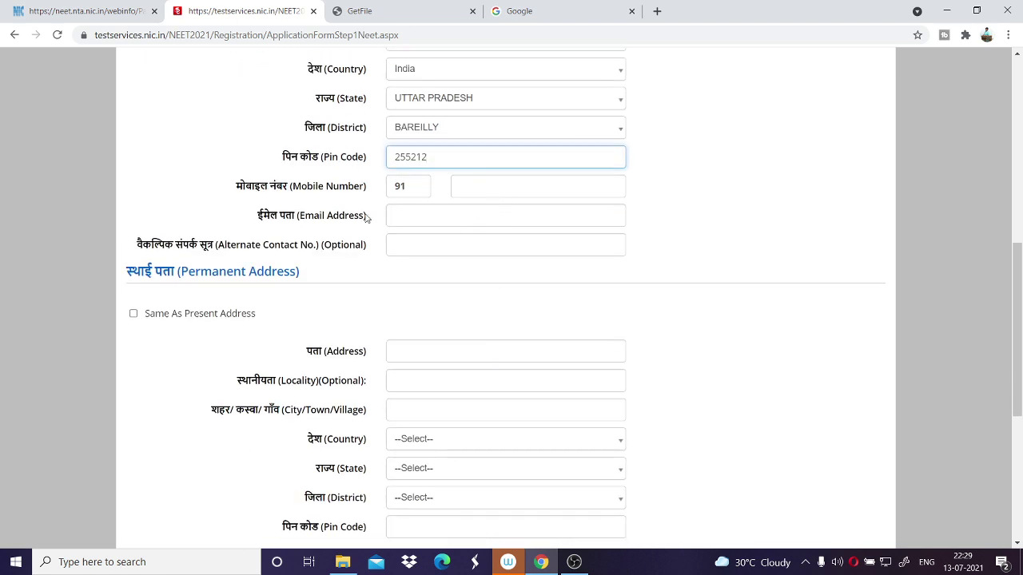
click(529, 188)
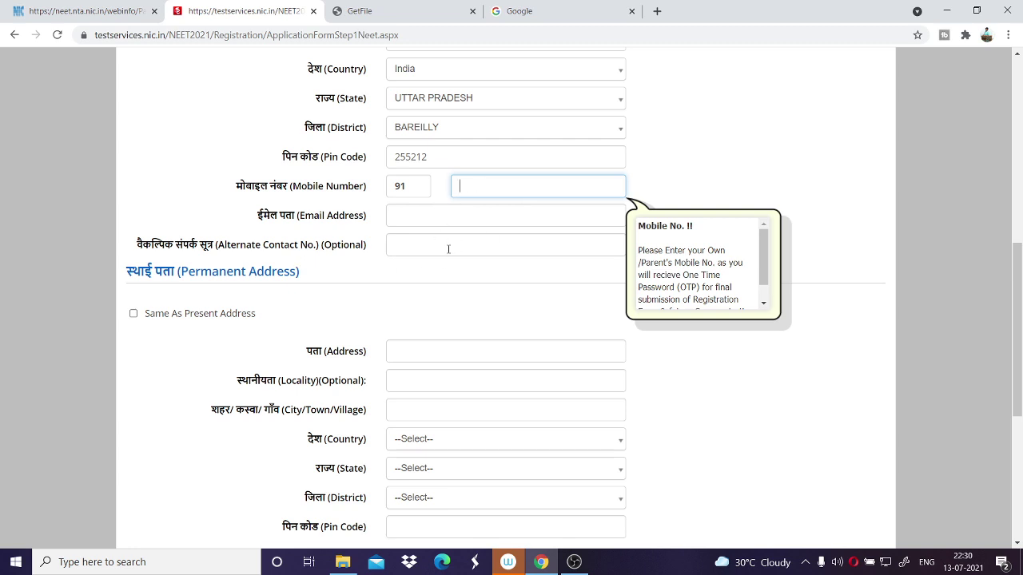
Tick 'Same As Present Address' for the permanent address.
scroll(458, 346, down, 3)
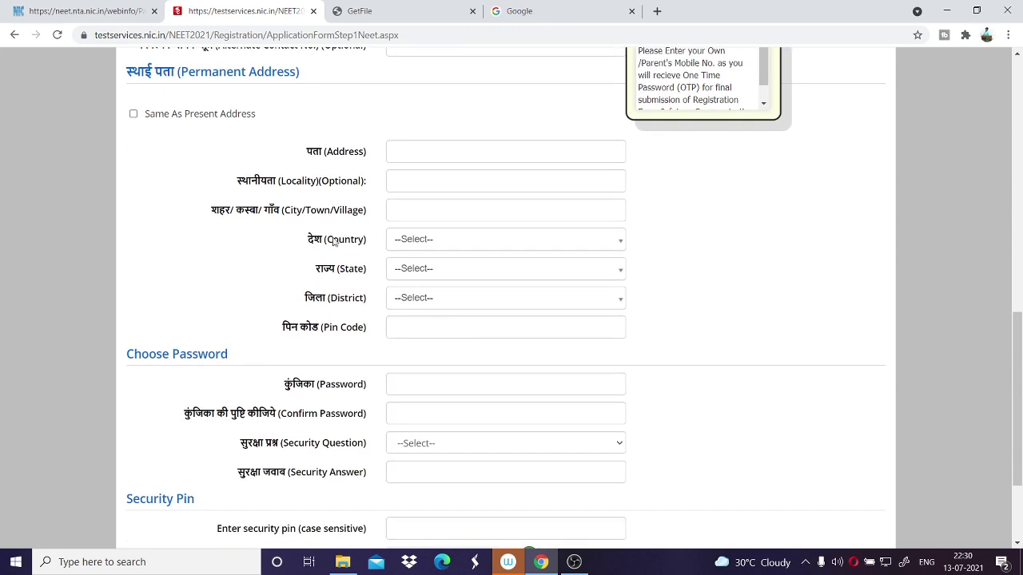
scroll(269, 188, up, 3)
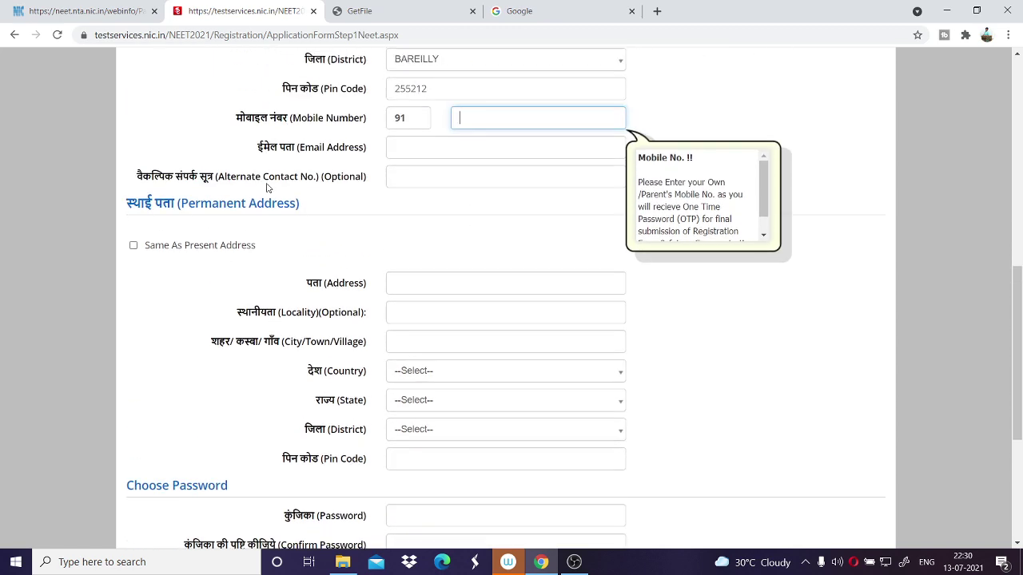
scroll(342, 75, up, 2)
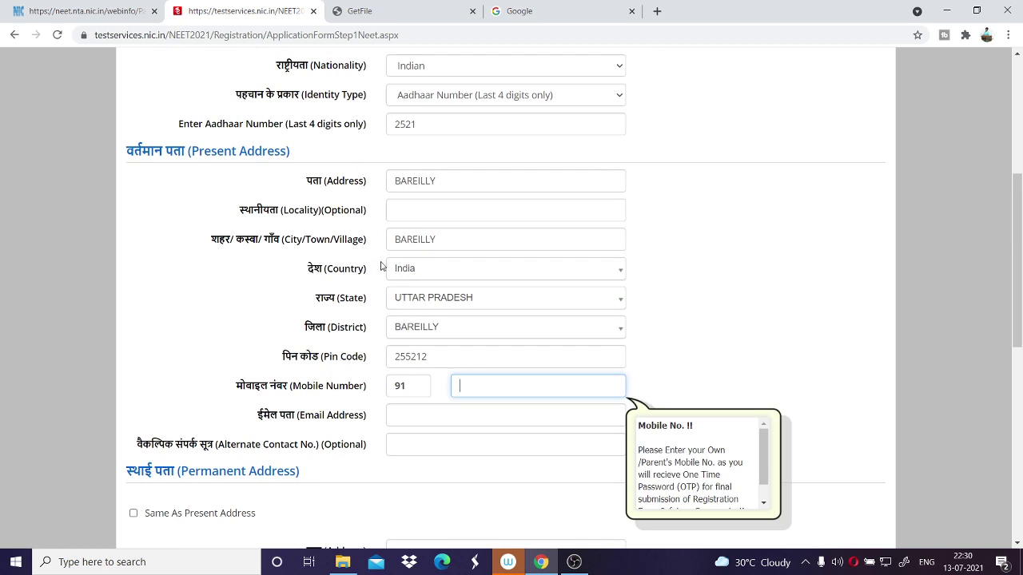
scroll(385, 373, down, 3)
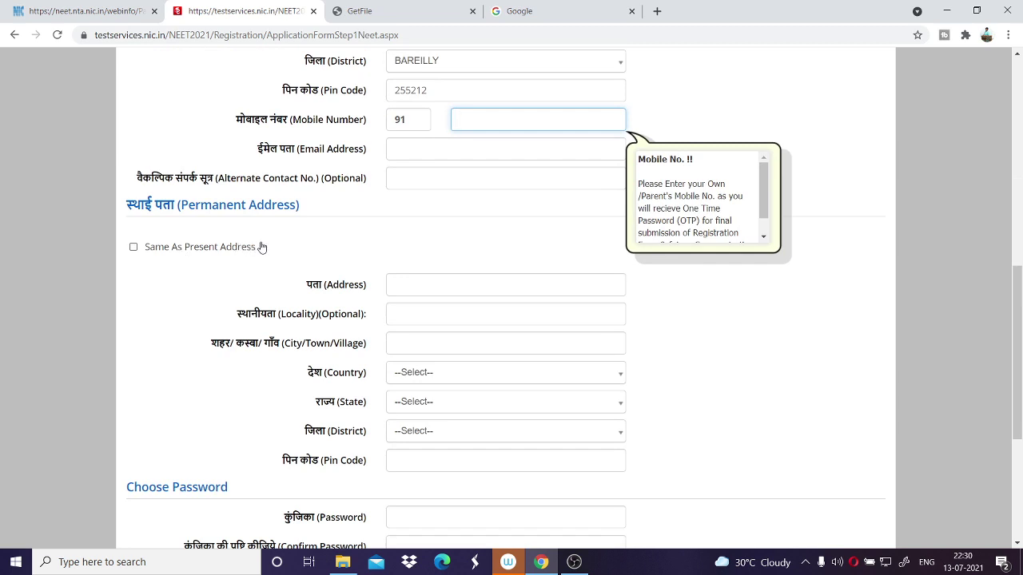
drag(261, 248, 142, 247)
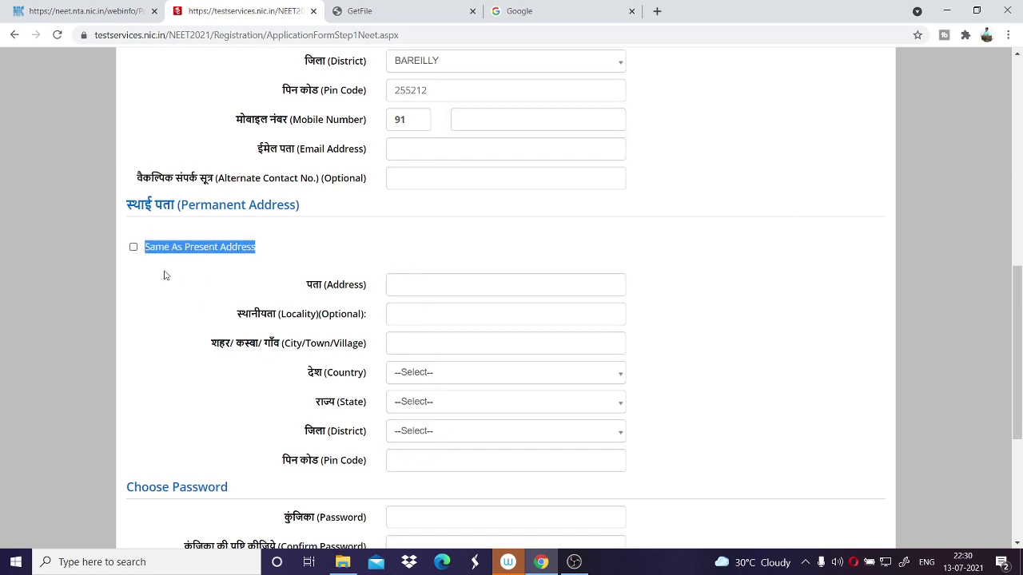
click(134, 247)
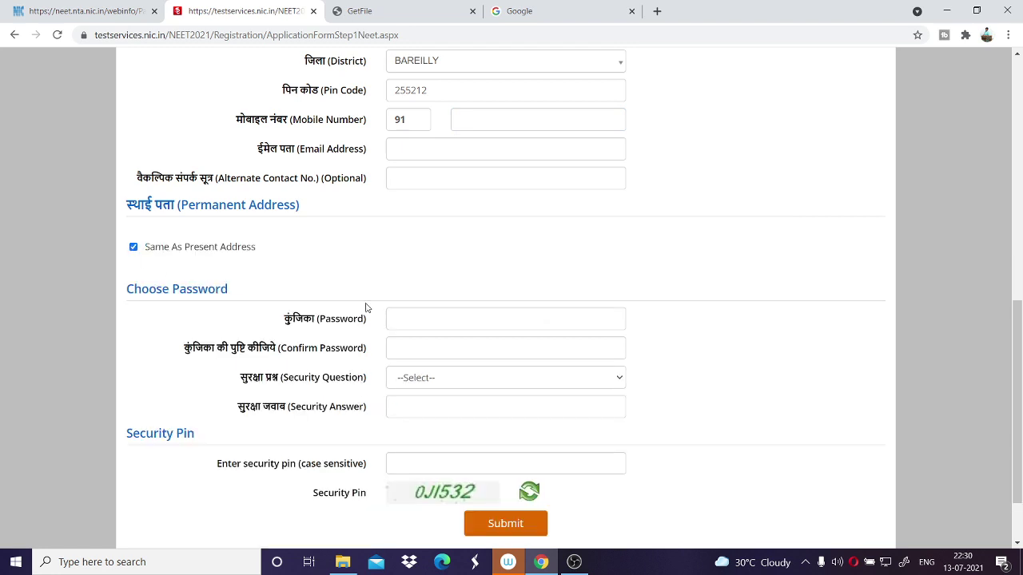
scroll(366, 308, down, 1)
click(404, 255)
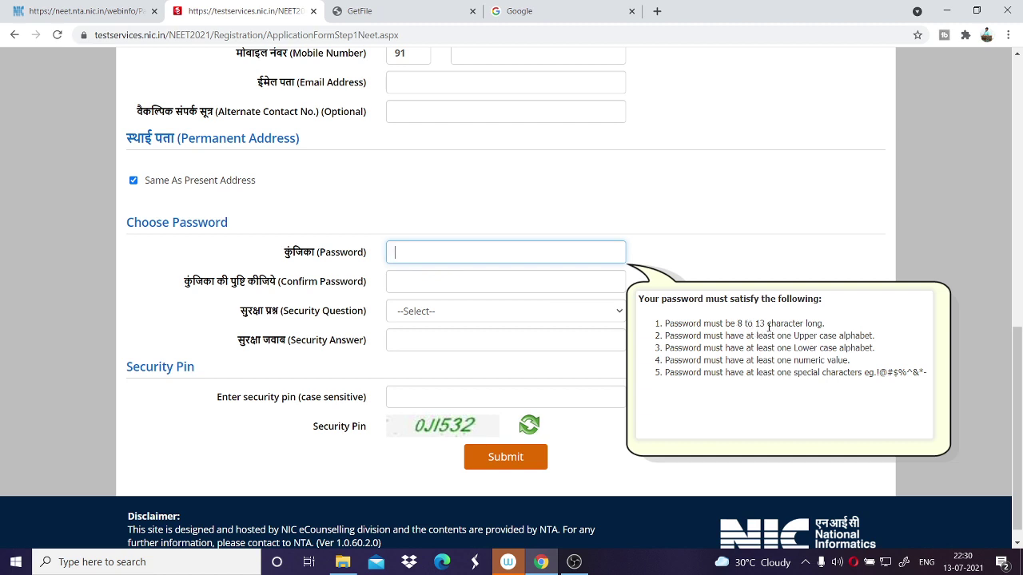
Review the password rules for upper case, lower case, numeric and allowed special characters.
drag(746, 337, 854, 336)
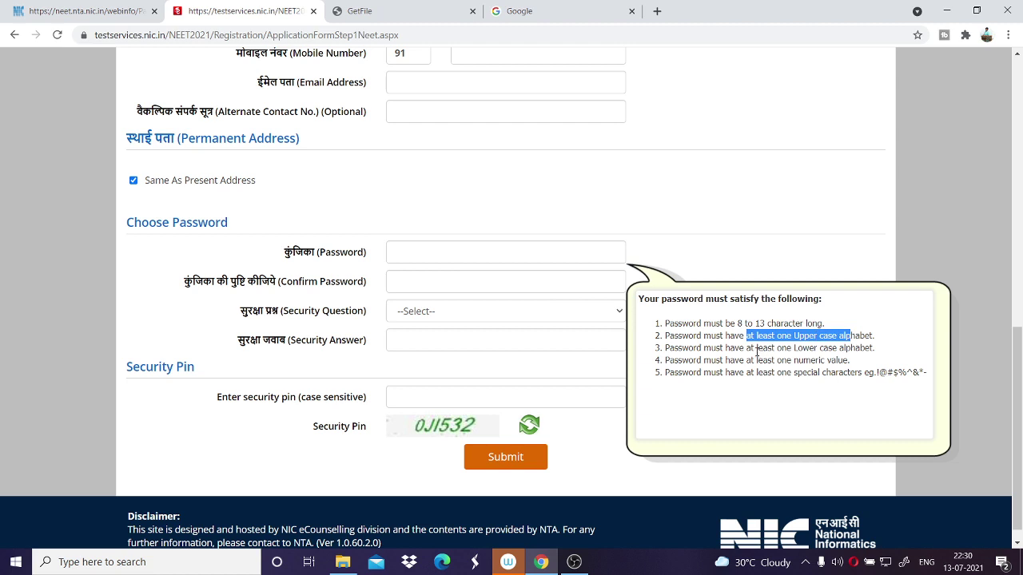
drag(757, 353, 815, 352)
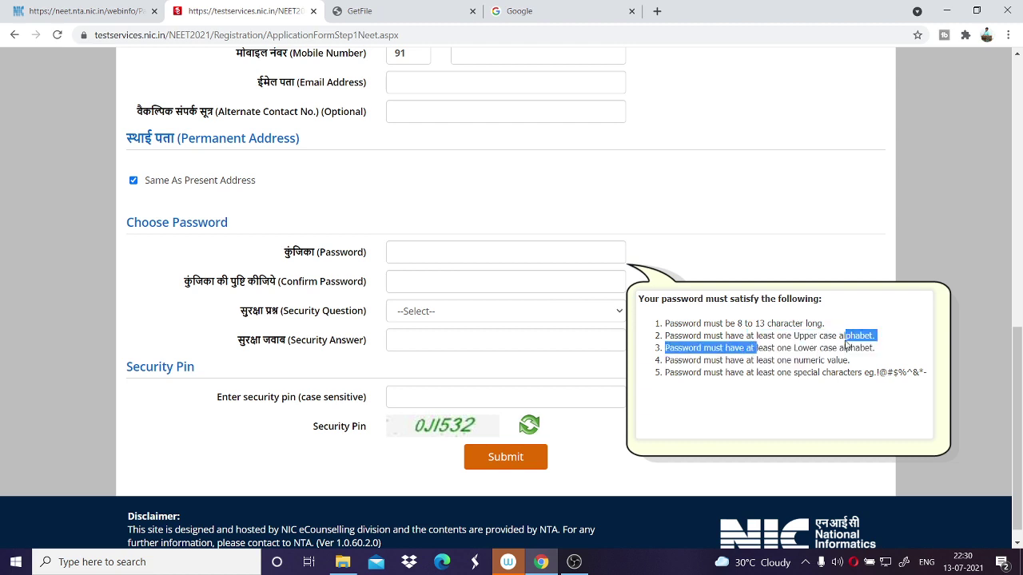
drag(756, 348, 847, 348)
click(845, 348)
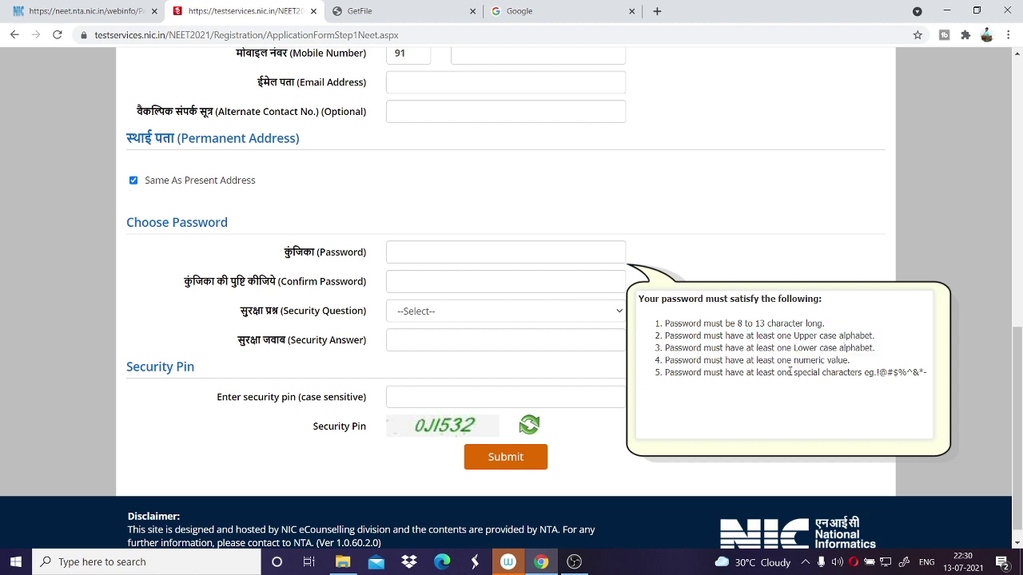
drag(776, 370, 818, 371)
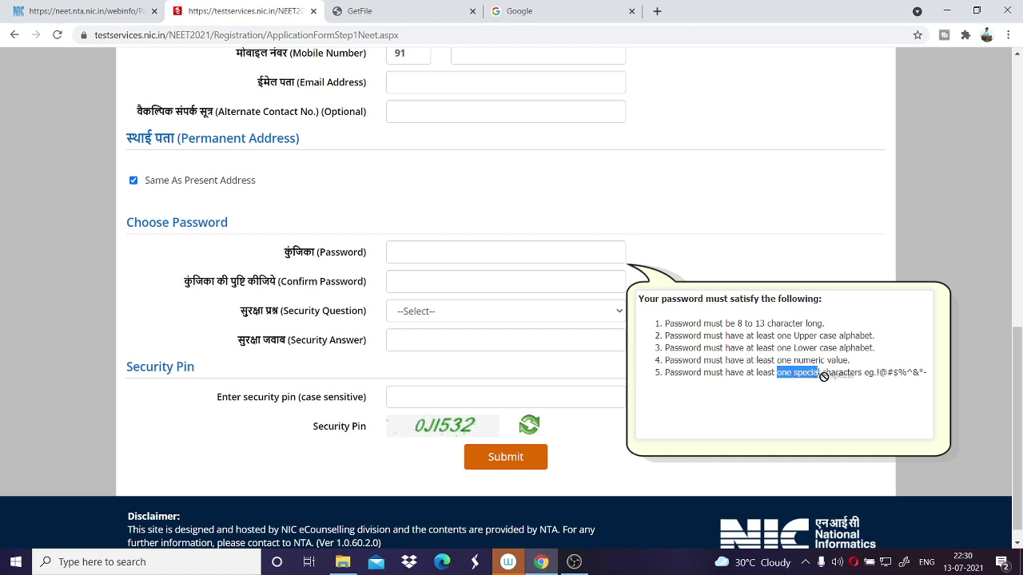
click(858, 374)
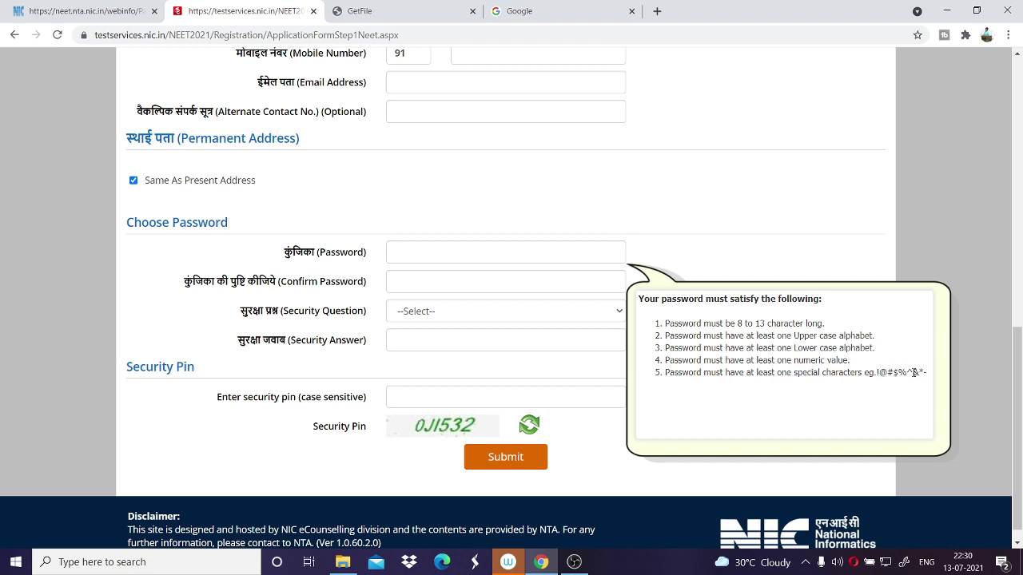
drag(877, 374, 920, 372)
click(475, 281)
click(477, 315)
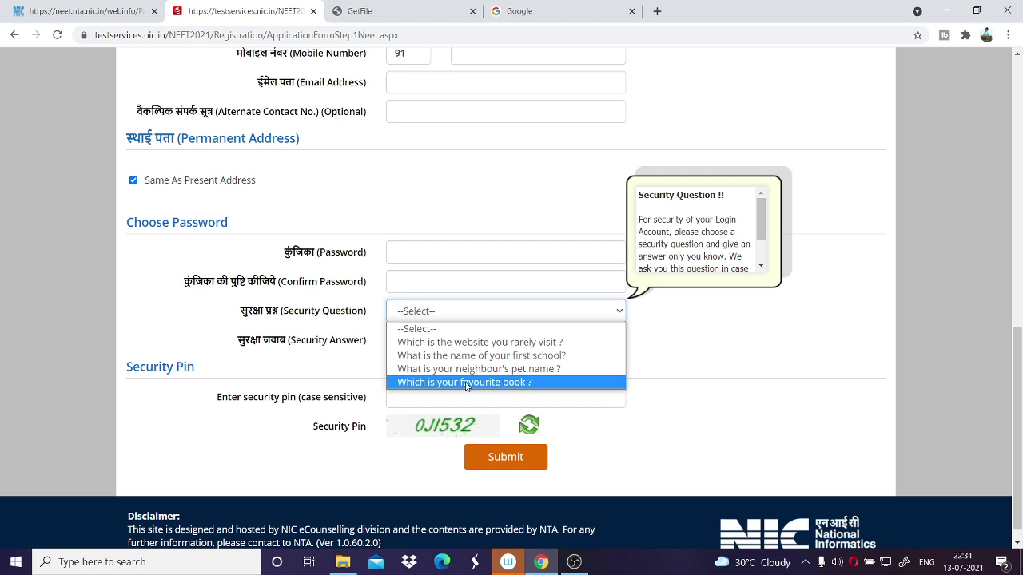
Choose the 'Which is your favourite book ?' question, then enter the security answer and security pin.
click(468, 382)
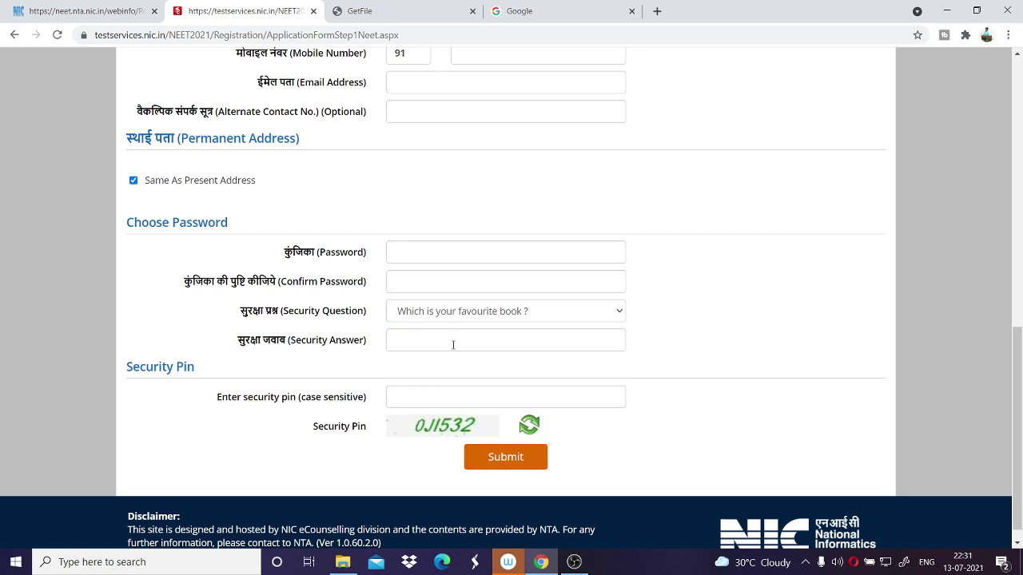
click(453, 344)
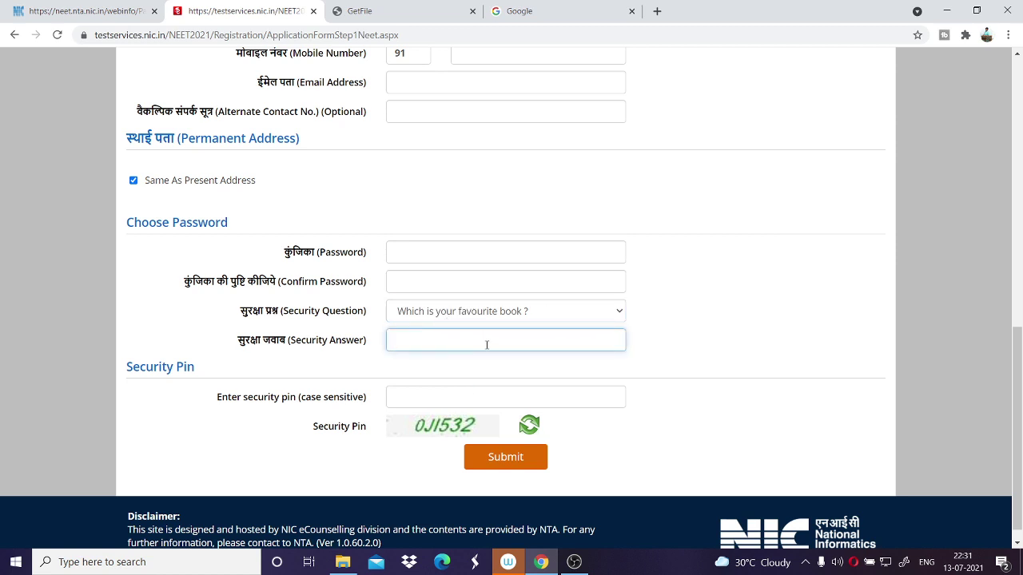
text(••)
scroll(451, 221, up, 1)
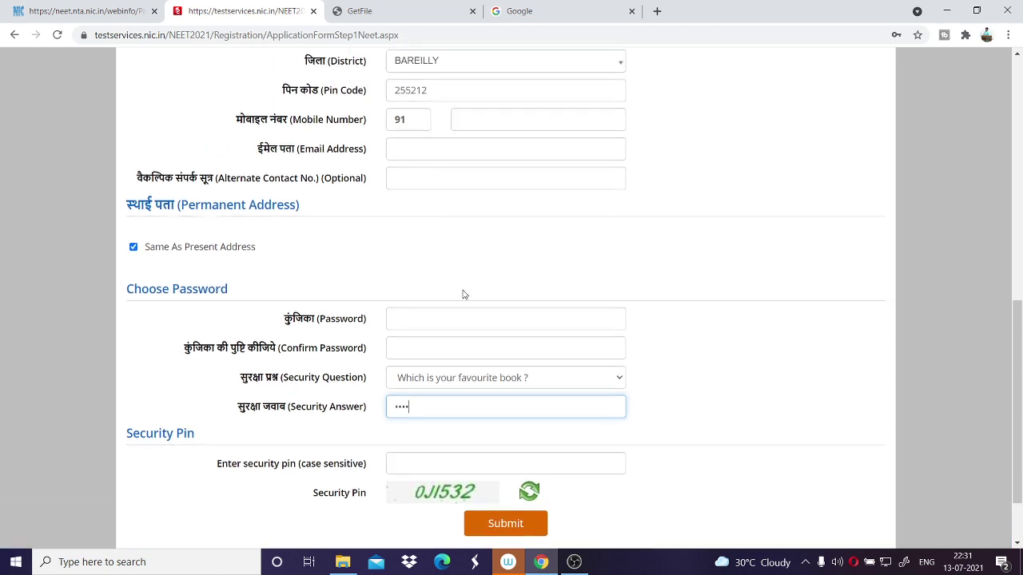
scroll(461, 295, down, 1)
click(457, 373)
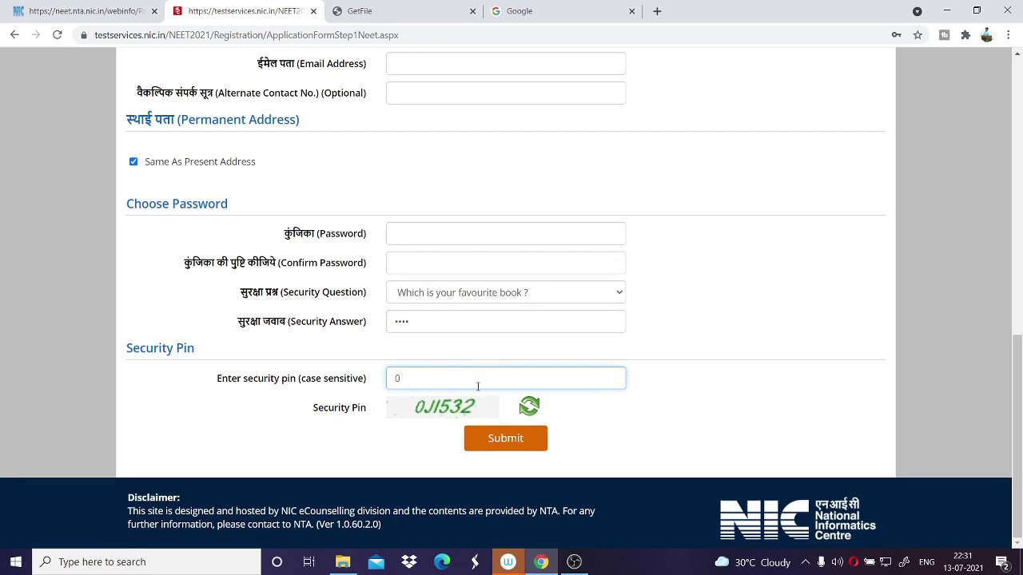
text(0JI532)
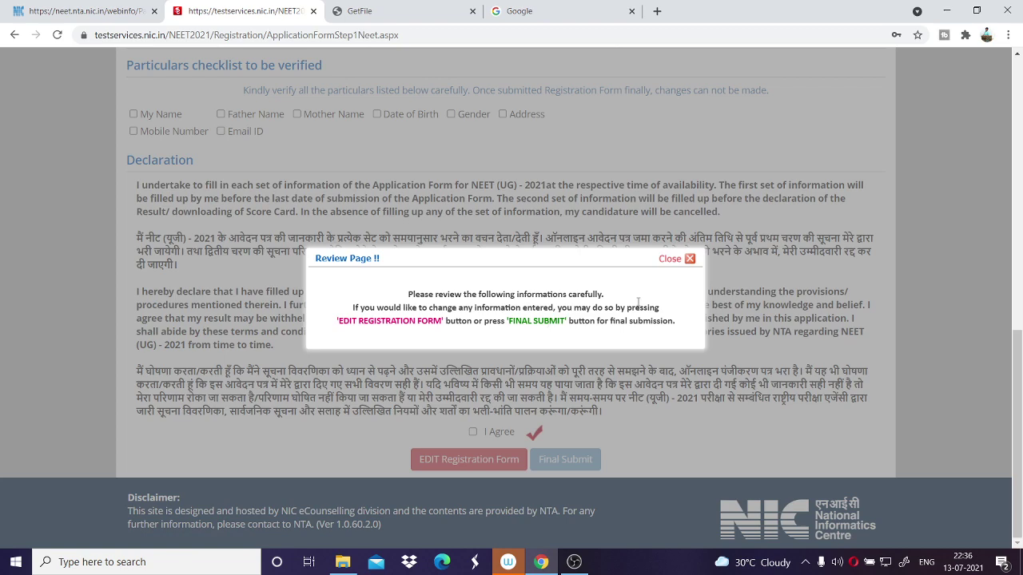
Mark name, father, mother, mobile, email, date of birth, gender and address as verified.
click(679, 260)
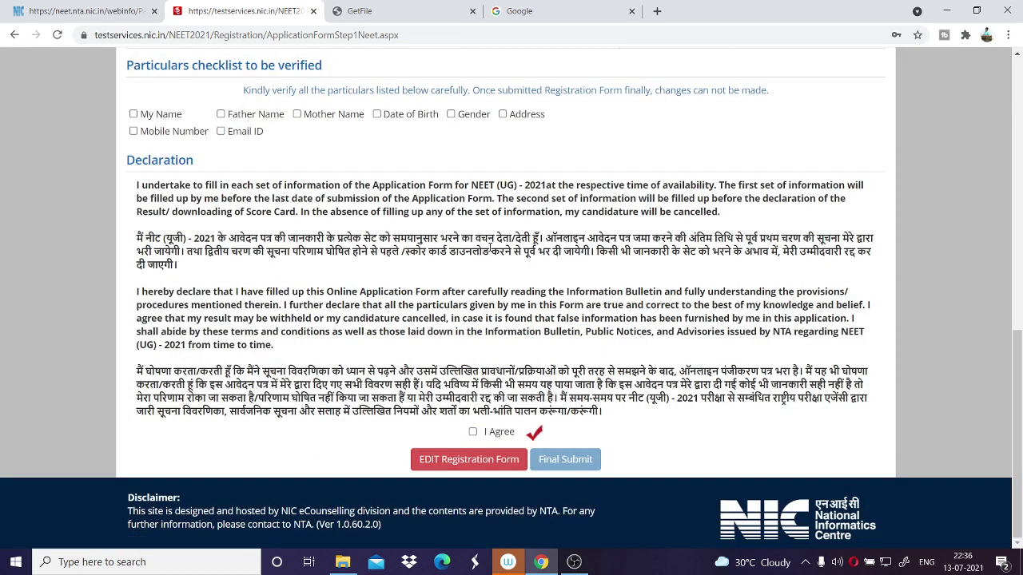
scroll(490, 250, up, 1)
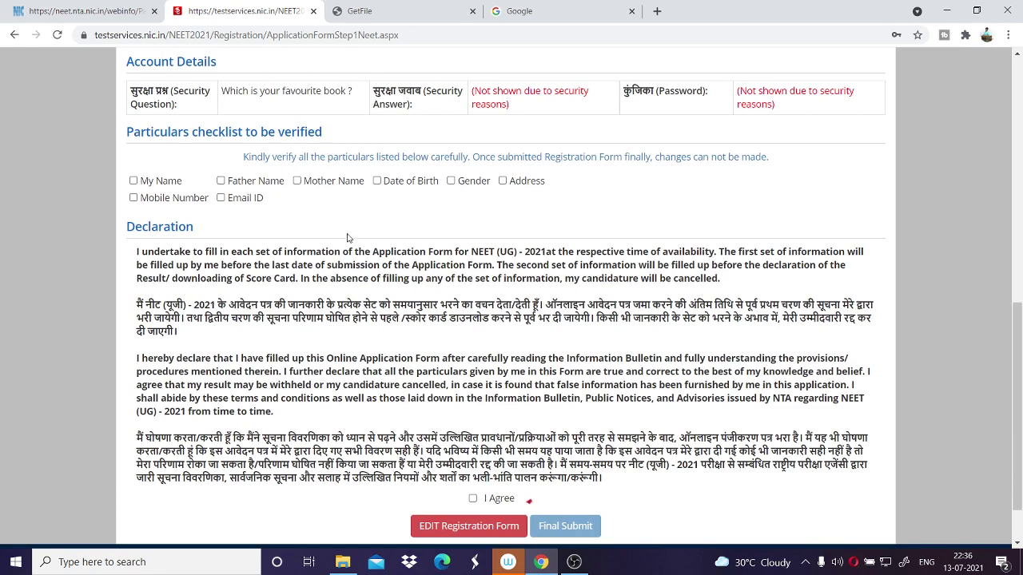
click(133, 181)
click(134, 198)
click(220, 181)
click(222, 198)
click(316, 184)
click(420, 183)
click(471, 182)
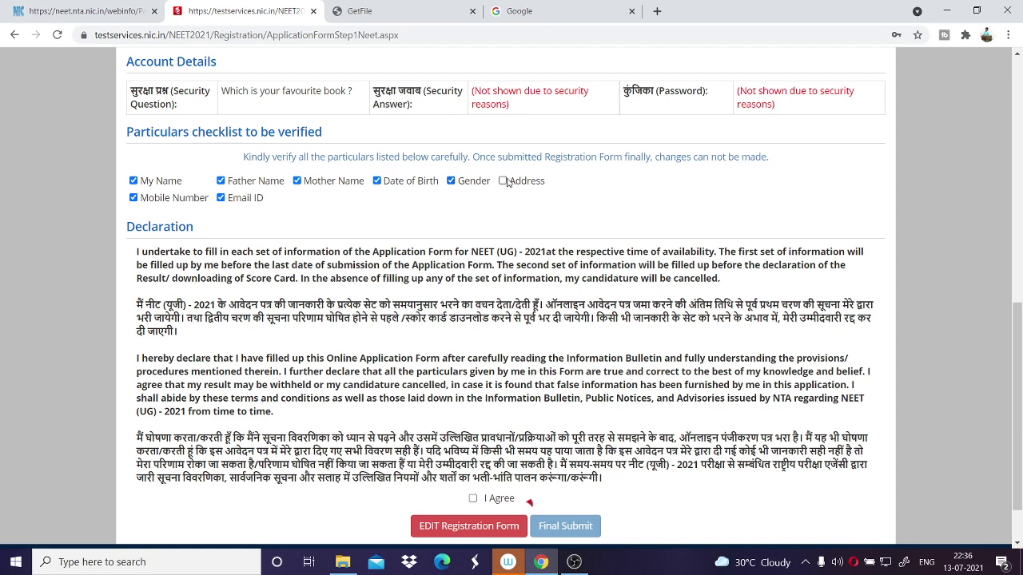
click(504, 181)
Accept the I Agree declaration to enable Final Submit.
scroll(452, 374, down, 1)
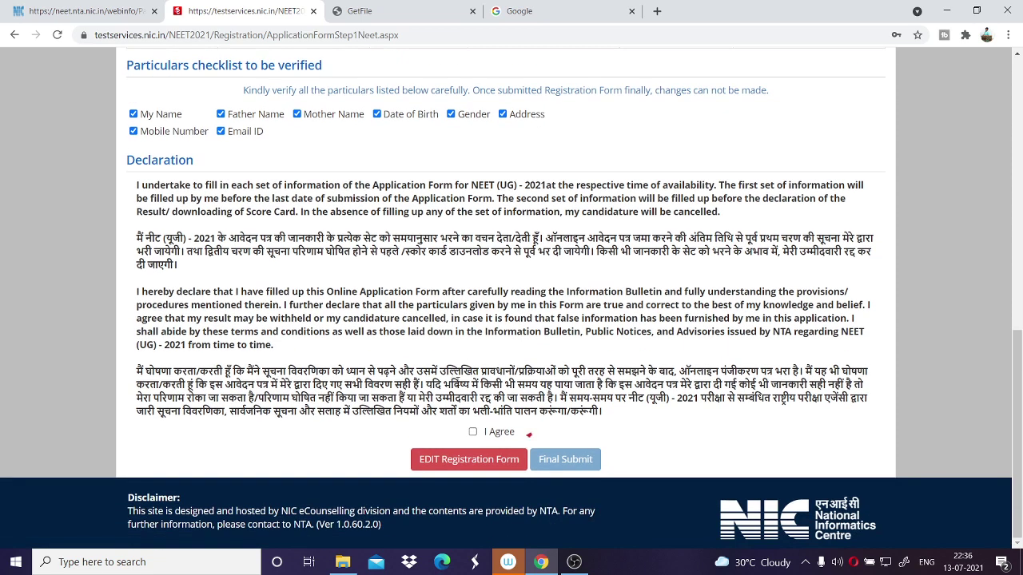
click(472, 432)
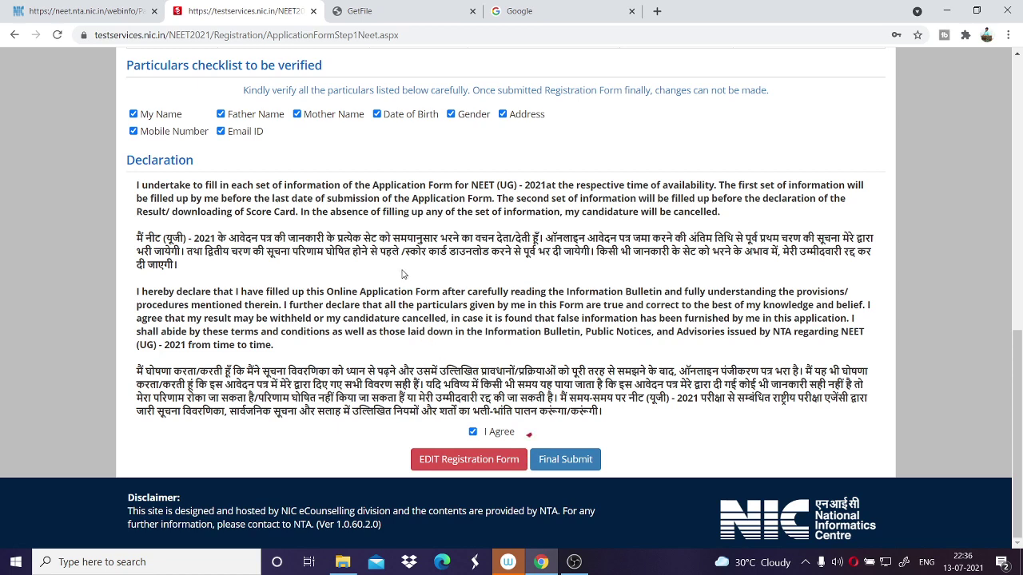
scroll(403, 274, up, 1)
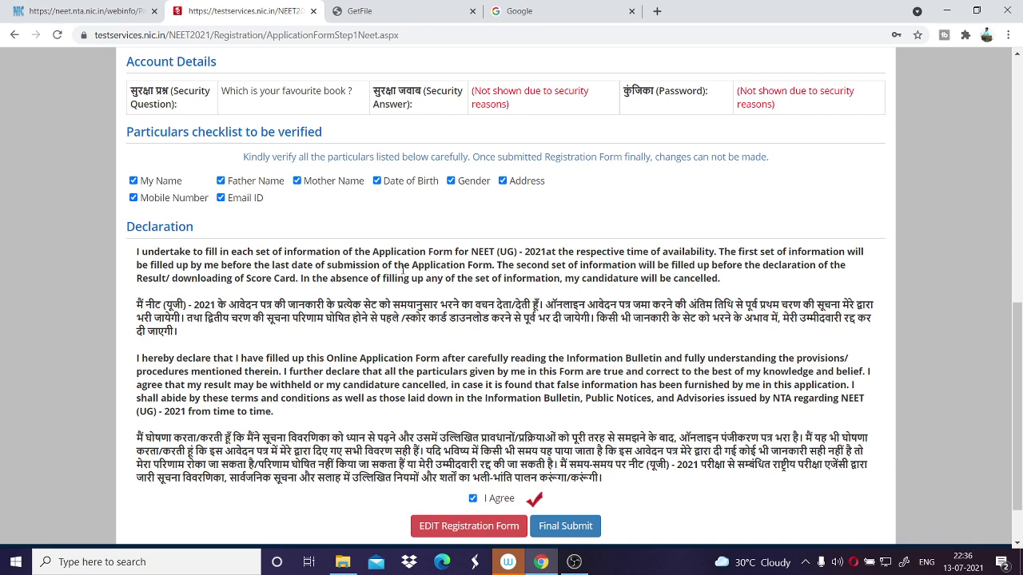
scroll(402, 268, down, 1)
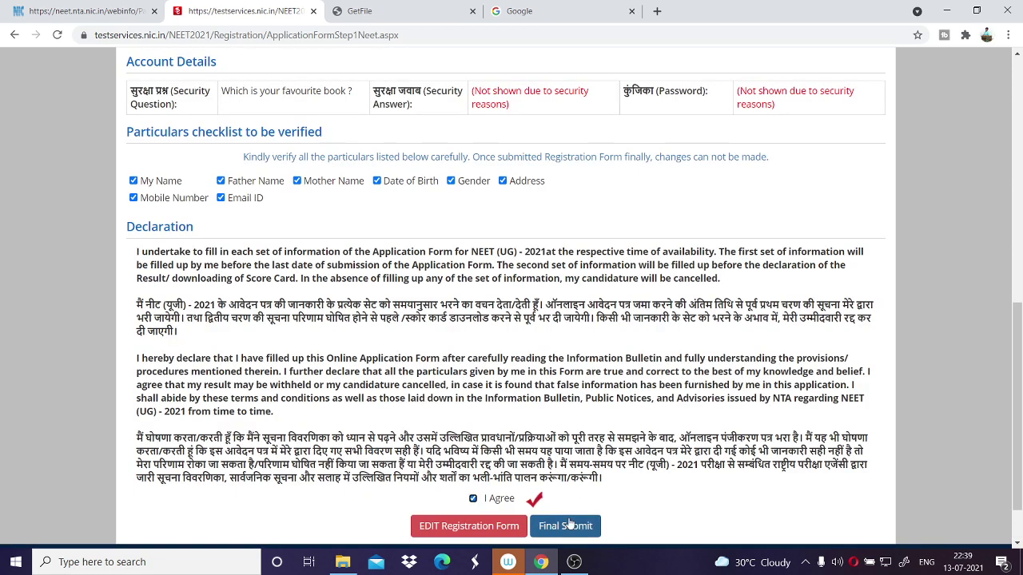
Final-submit the registration form and confirm with Yes.
click(569, 525)
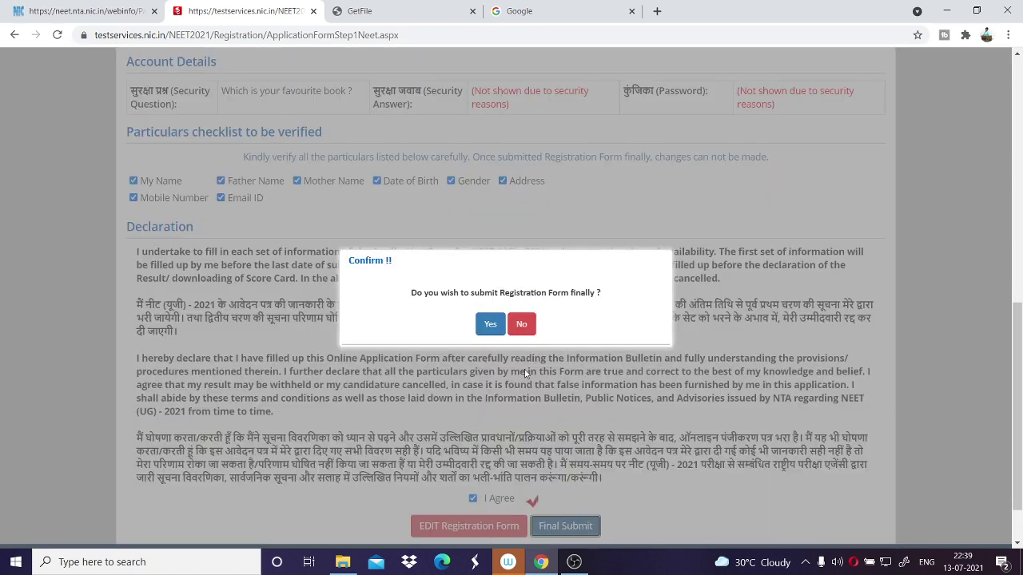
click(491, 324)
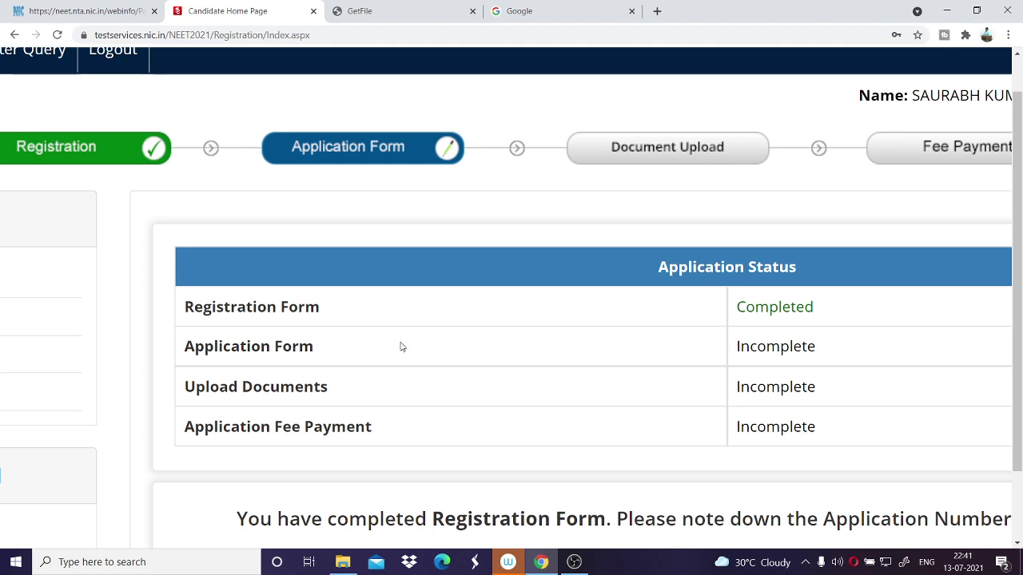
Open Complete Application Form from the Candidate Home Page.
scroll(402, 347, down, 4)
scroll(402, 347, left, 3)
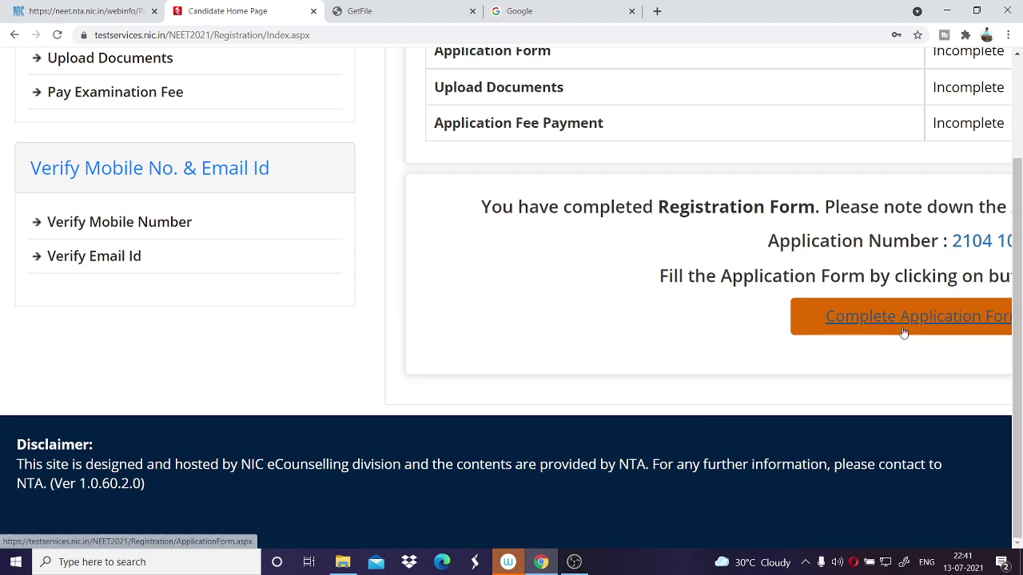
click(960, 323)
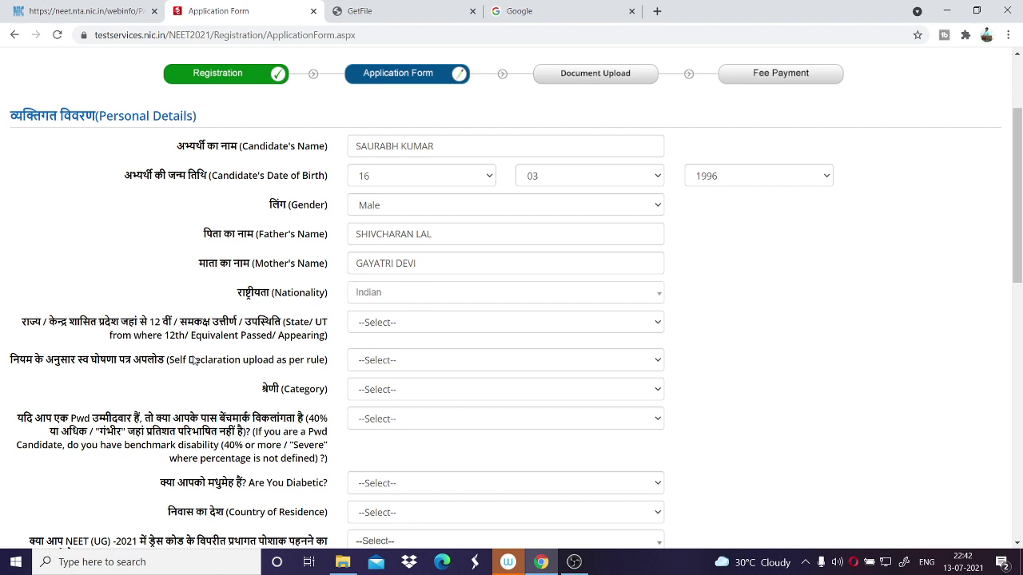
Set the 12th qualification state to UTTAR PRADESH and category to OBC- NCL (Central List).
click(385, 327)
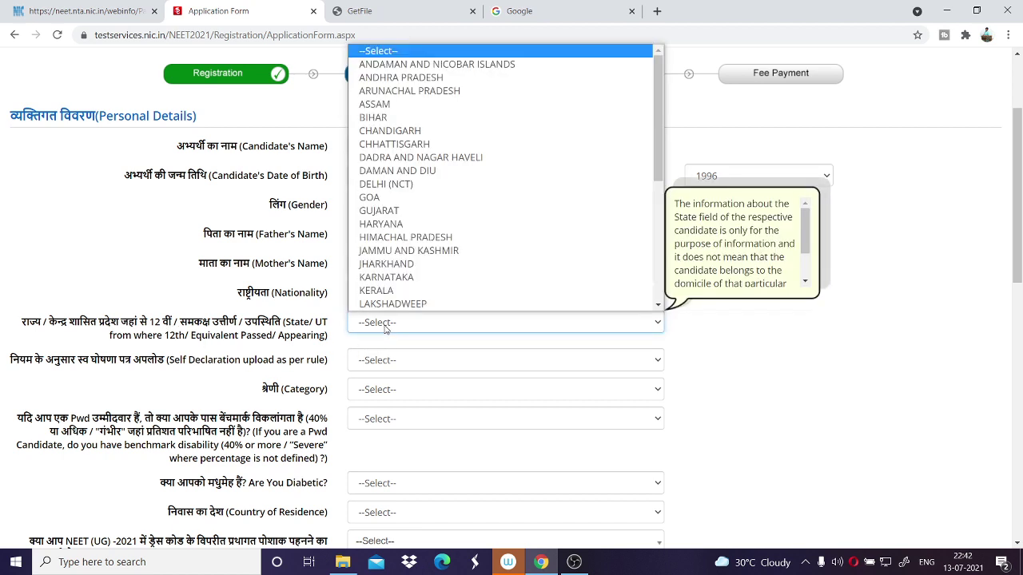
scroll(435, 211, down, 3)
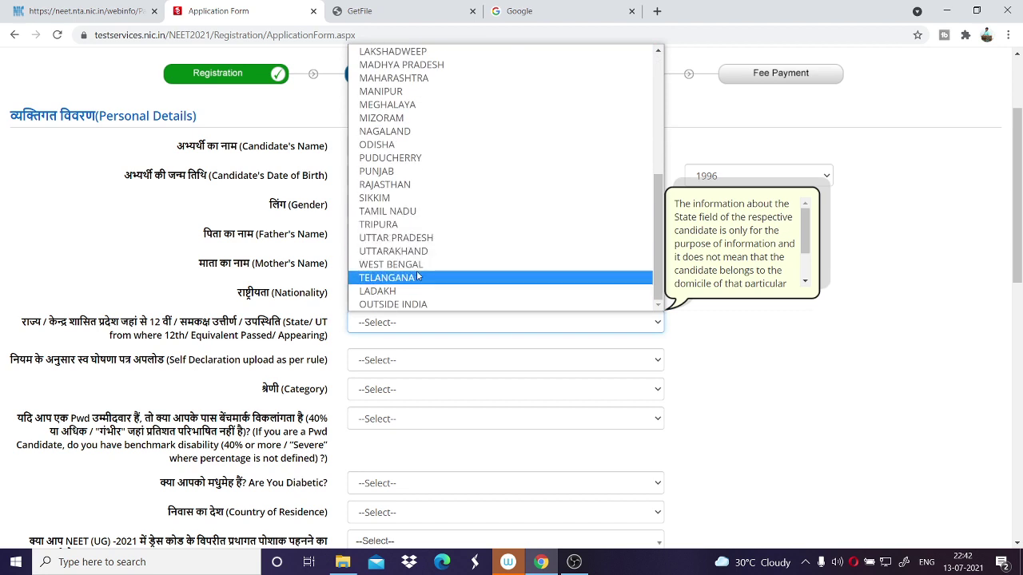
click(412, 240)
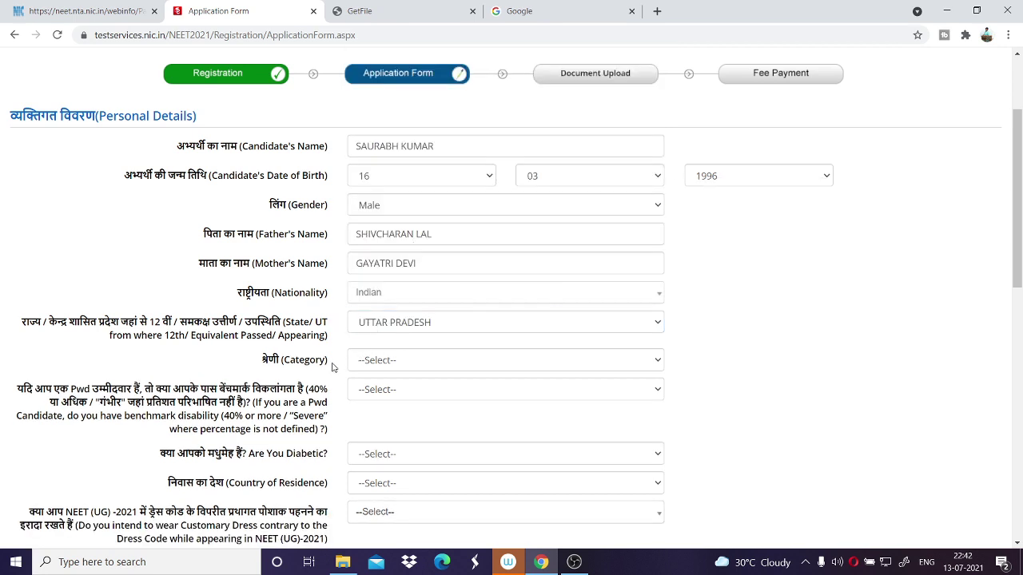
click(390, 364)
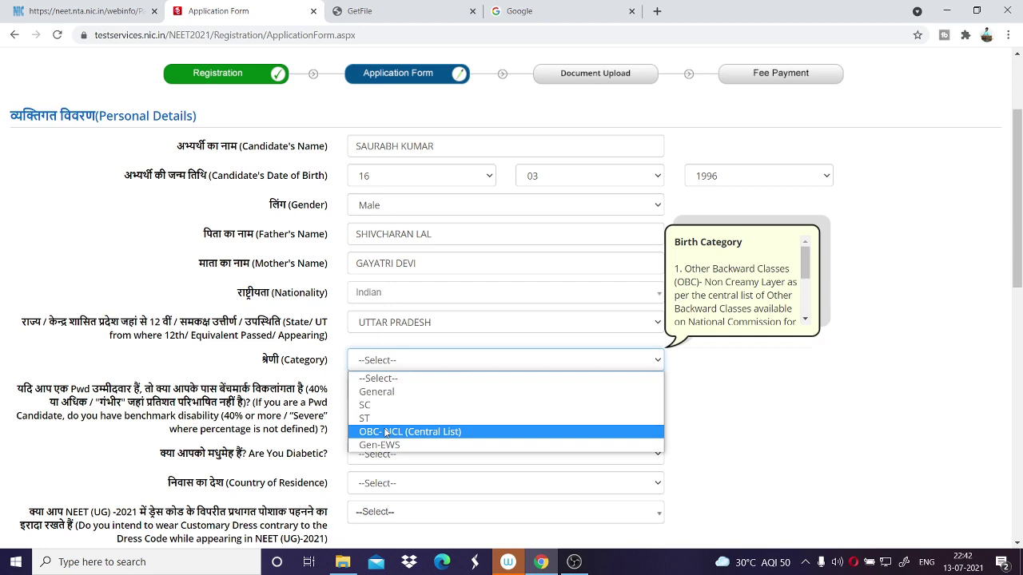
click(386, 432)
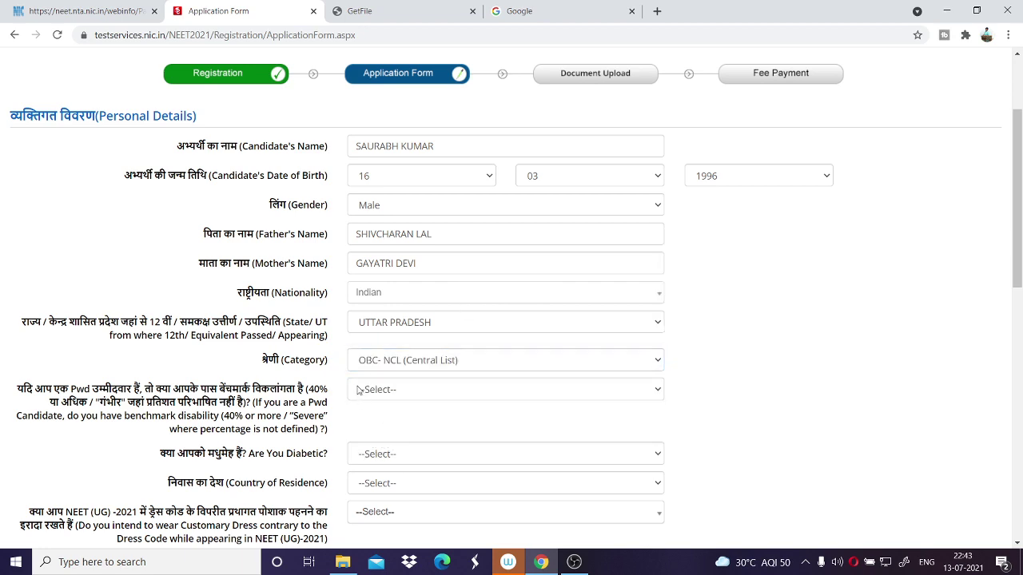
scroll(357, 389, down, 1)
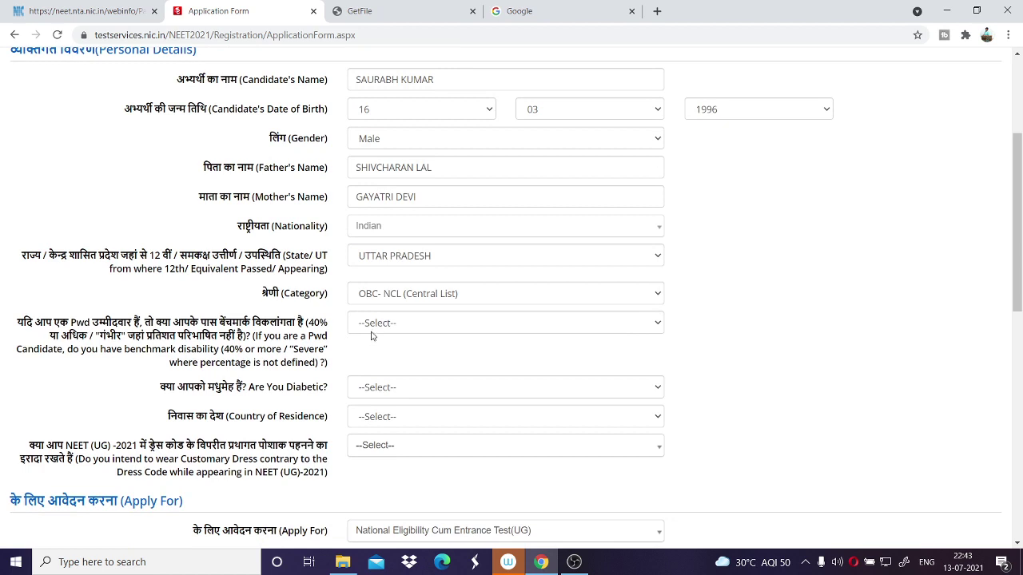
Answer No to benchmark disability and diabetic, and choose India as country of residence.
click(379, 331)
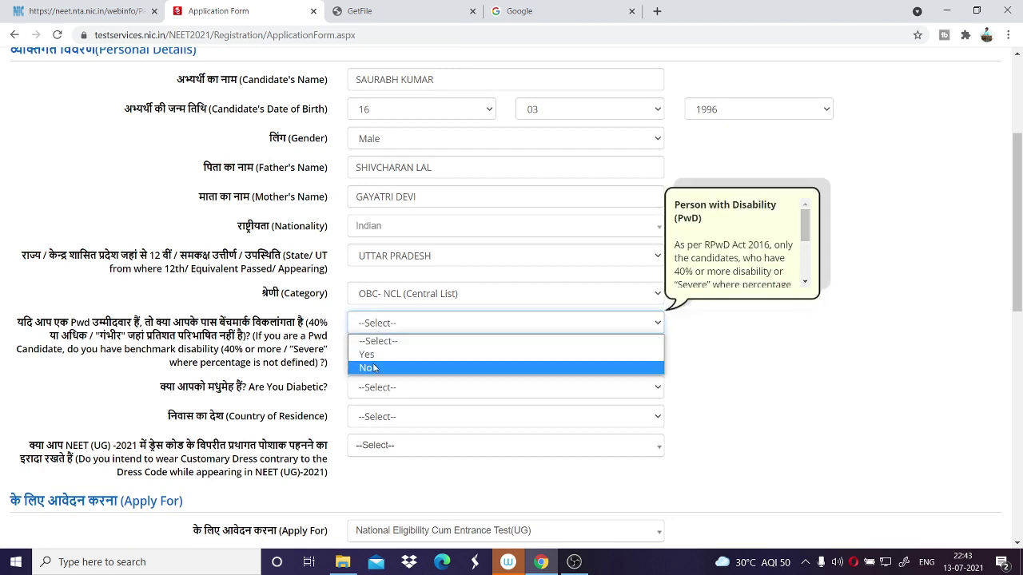
click(373, 368)
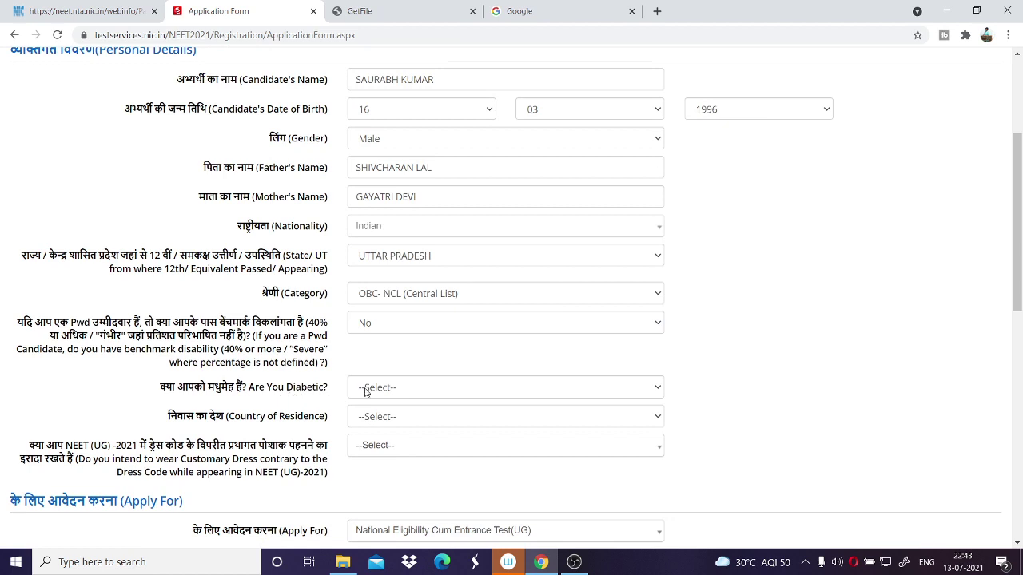
click(365, 389)
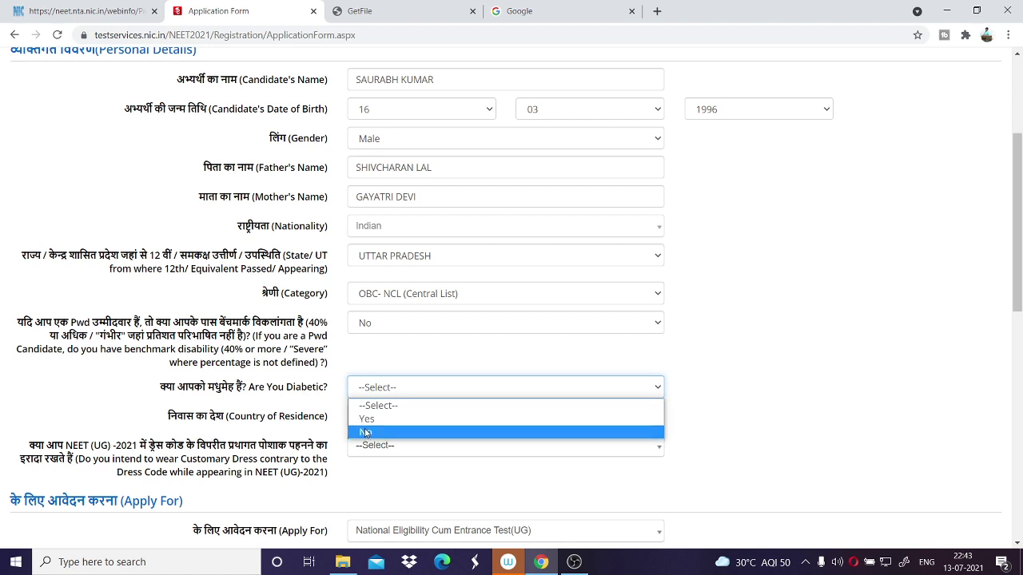
click(366, 433)
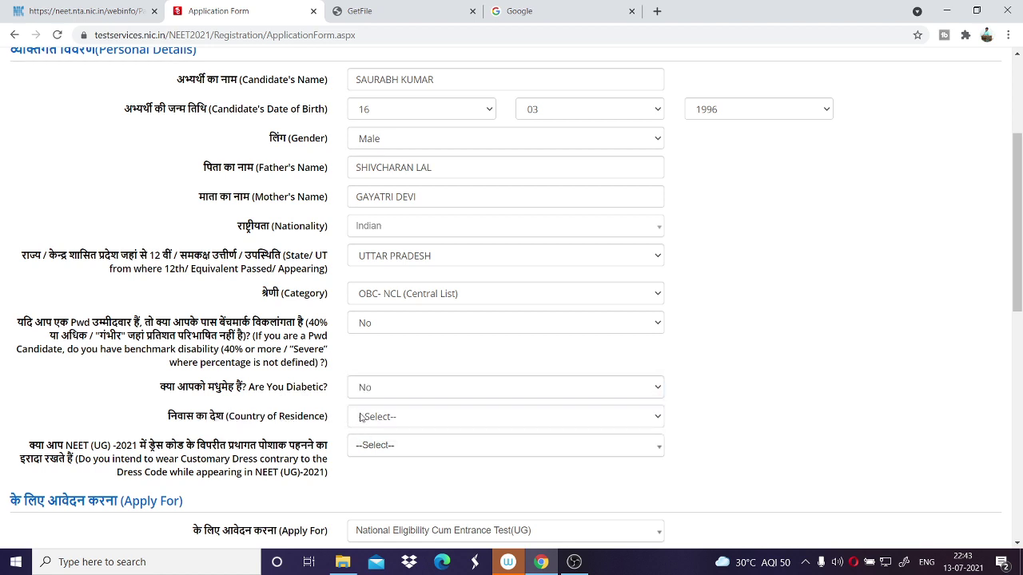
click(365, 418)
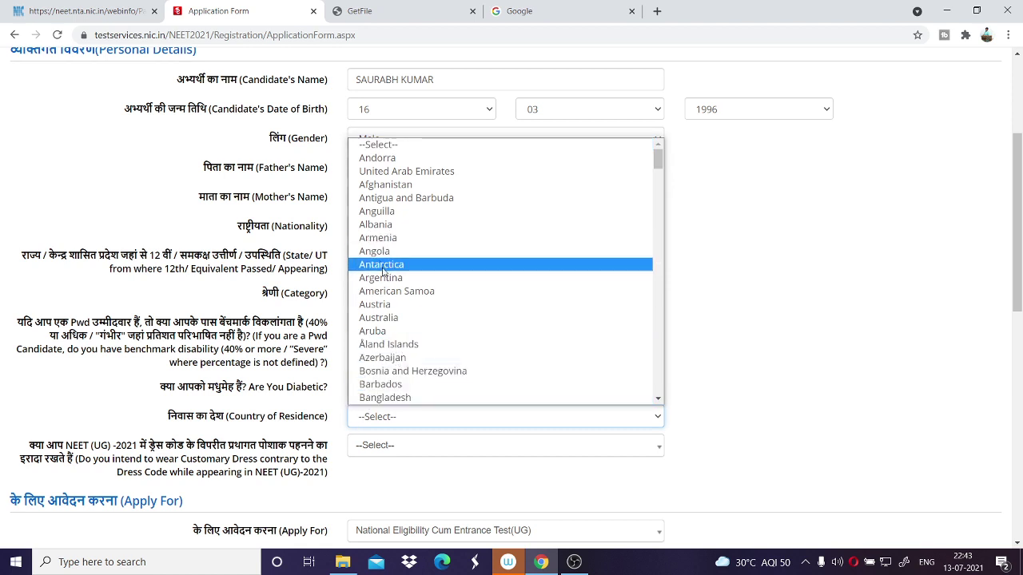
scroll(391, 293, down, 5)
scroll(392, 294, down, 10)
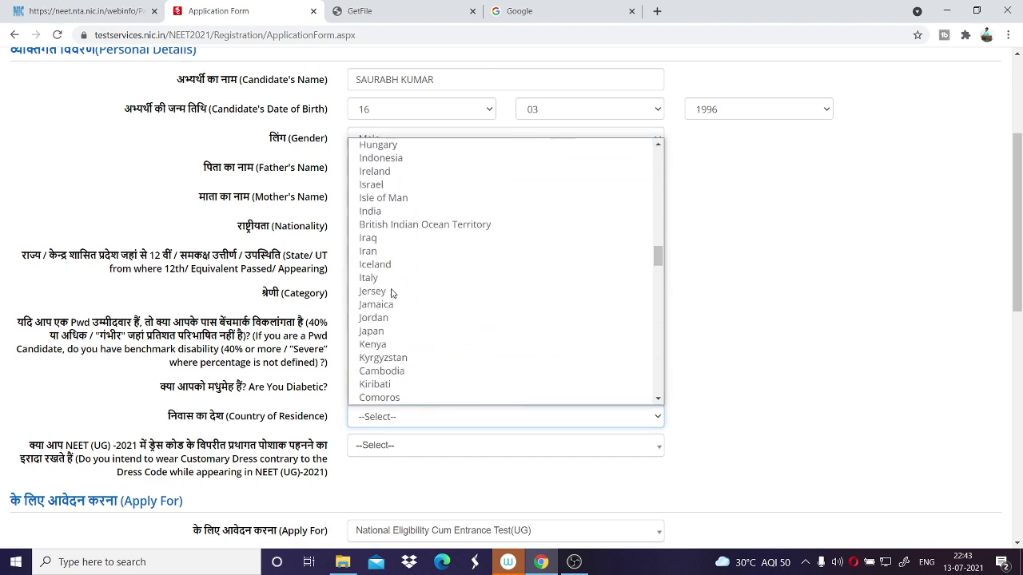
click(384, 213)
Answer No to the customary dress-code question.
scroll(382, 391, down, 2)
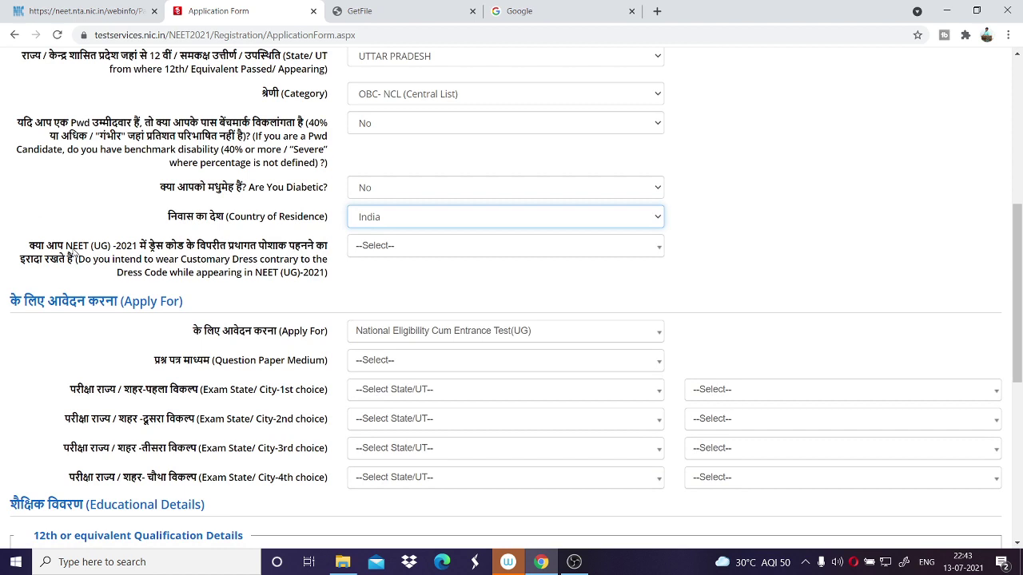
drag(29, 247, 322, 247)
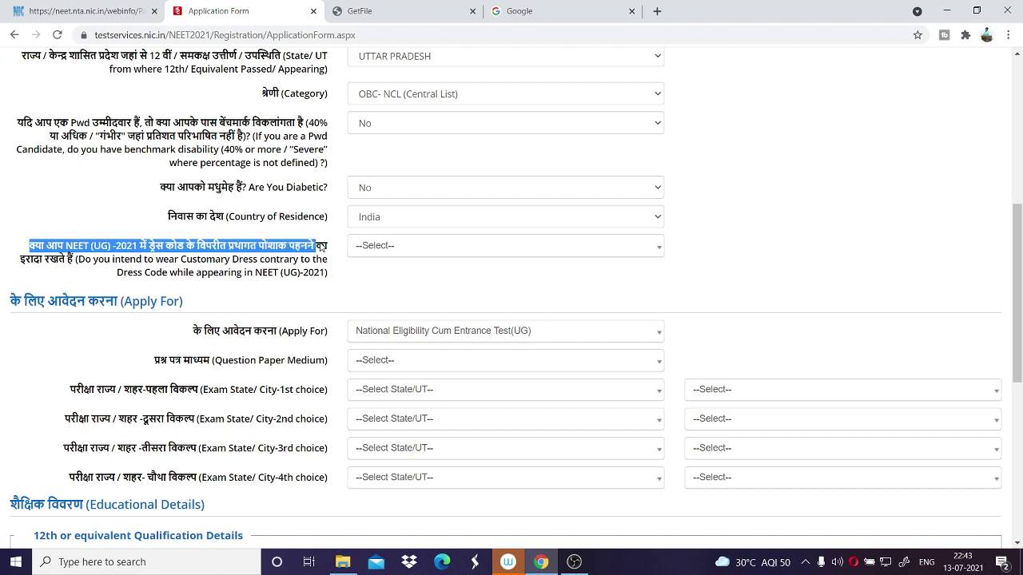
click(322, 248)
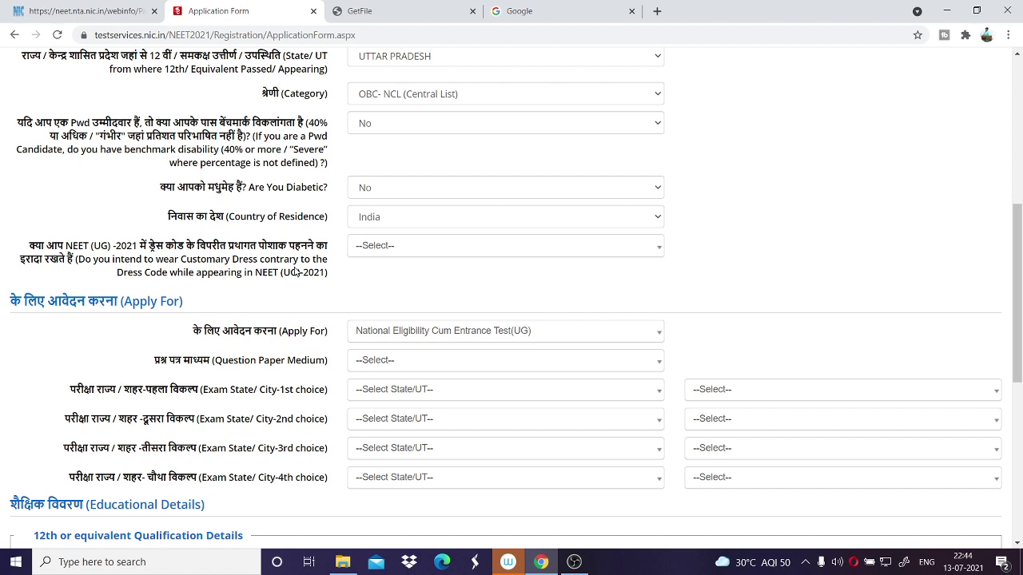
click(397, 257)
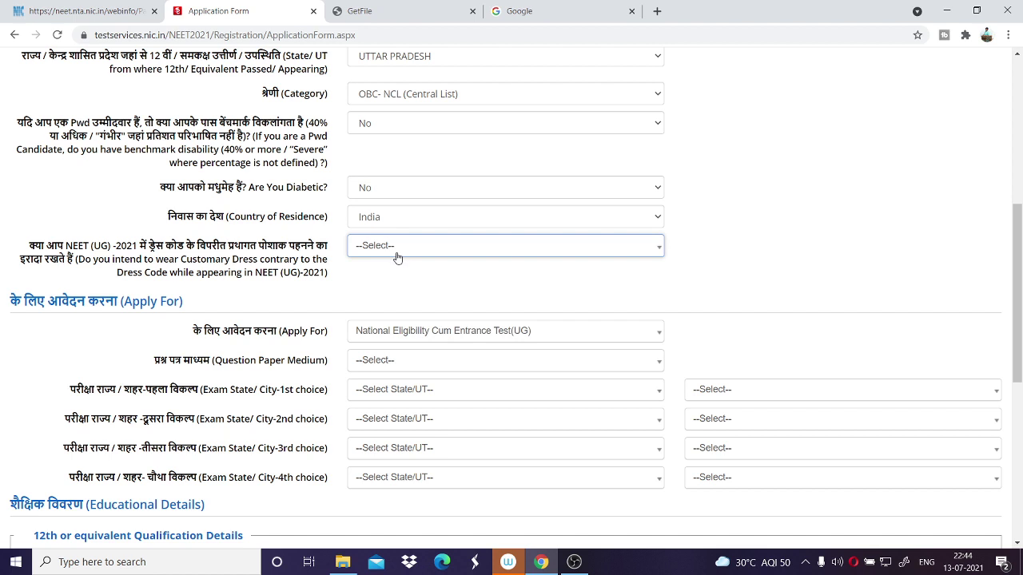
click(388, 248)
click(388, 249)
click(388, 248)
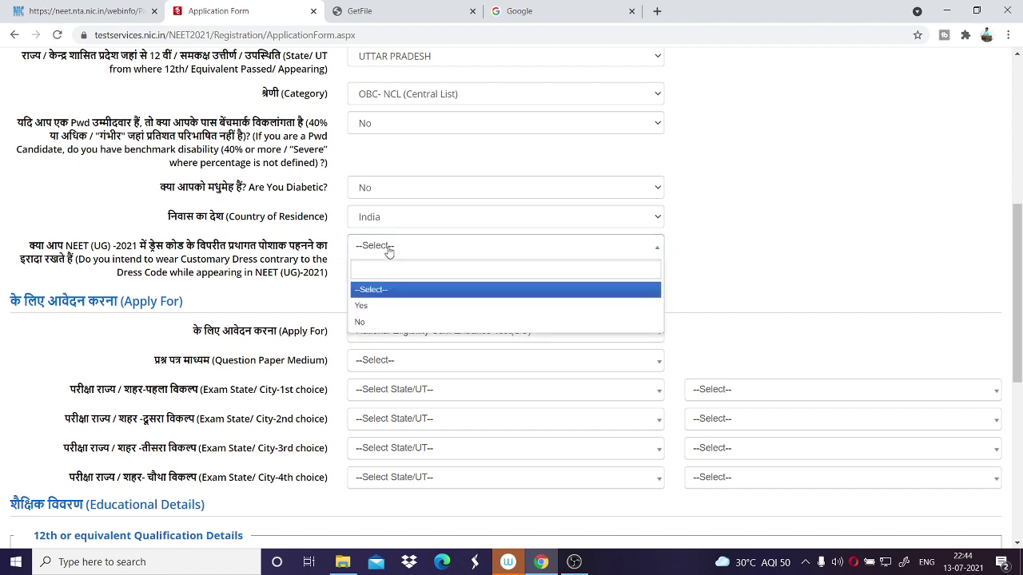
click(375, 321)
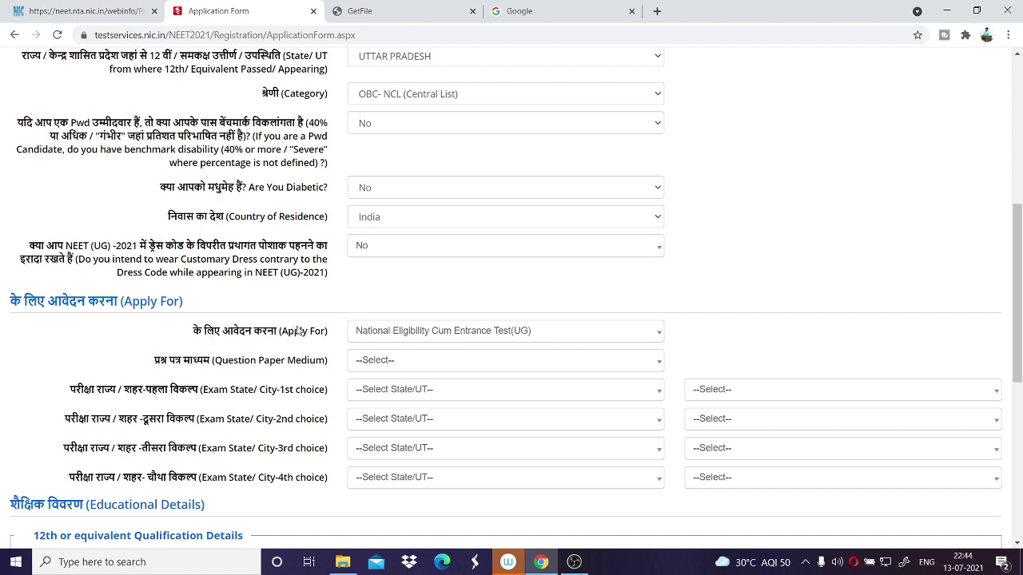
Keep National Eligibility Cum Entrance Test(UG) as Apply For and choose Hindi as question paper medium.
click(448, 332)
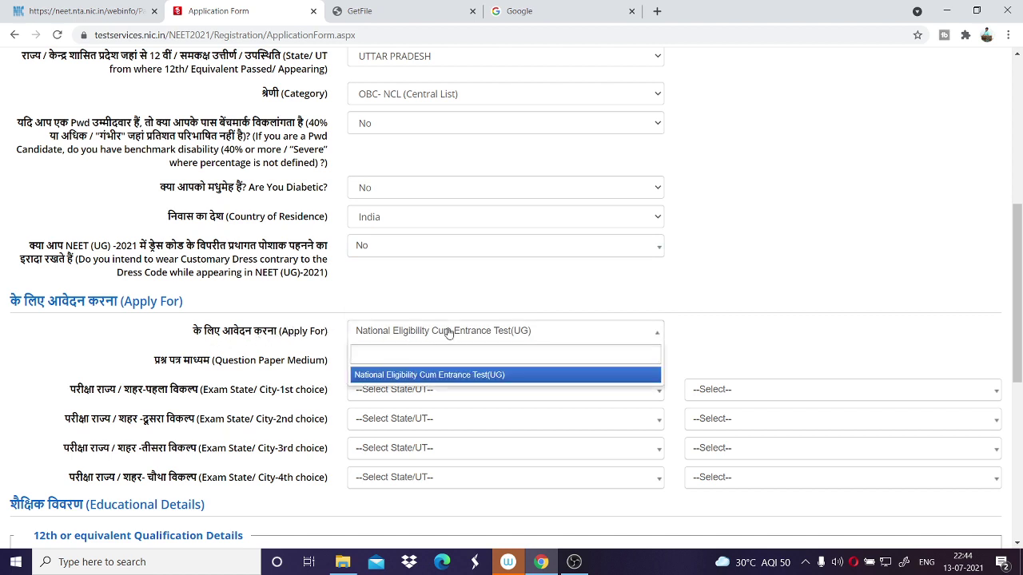
click(449, 333)
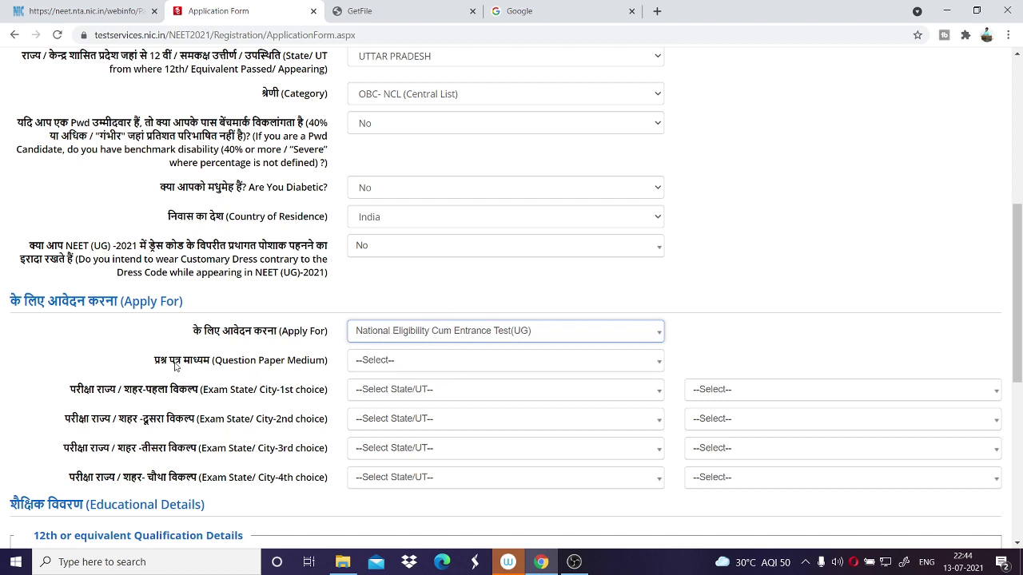
click(386, 362)
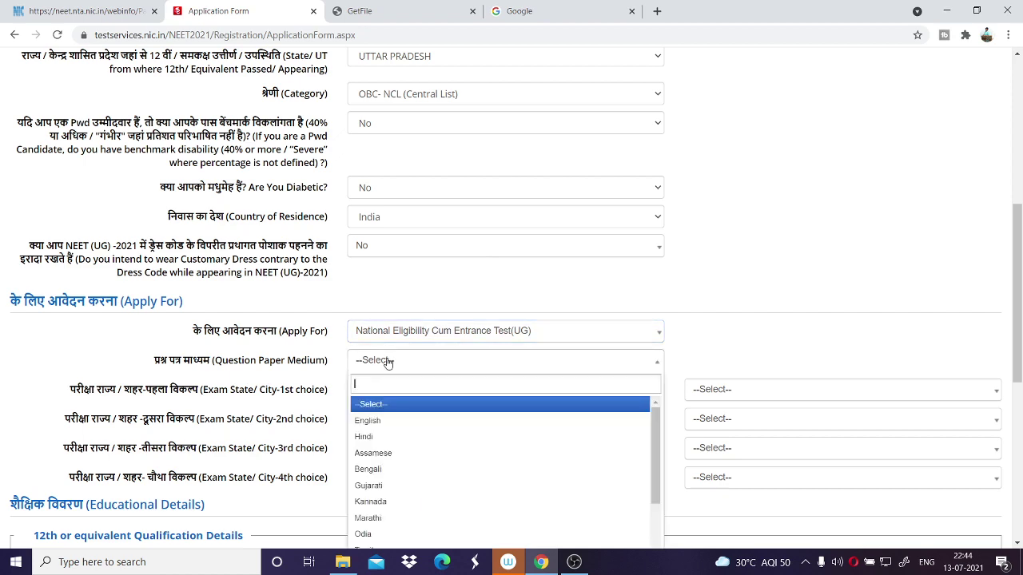
scroll(439, 334, down, 2)
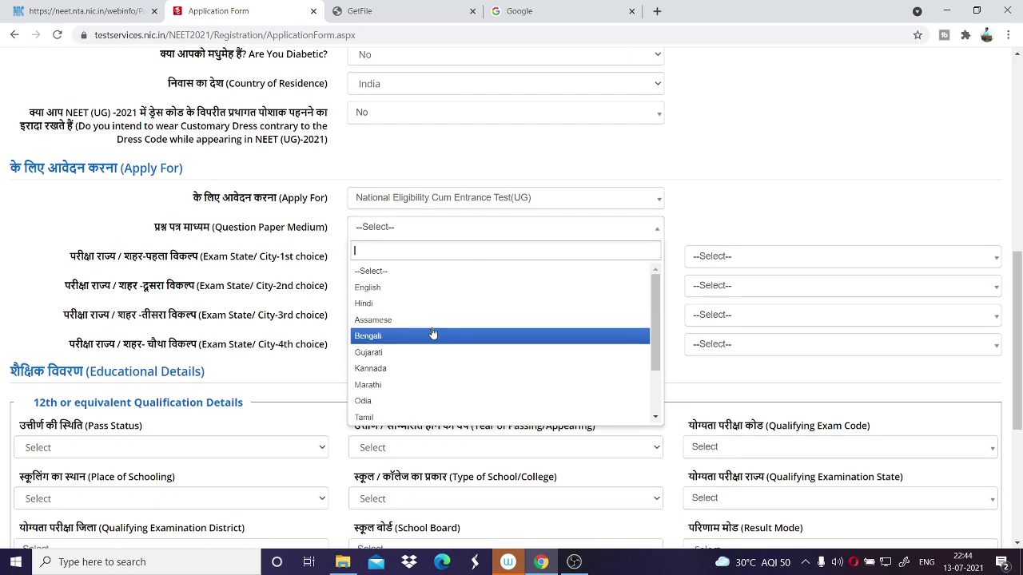
scroll(426, 379, down, 2)
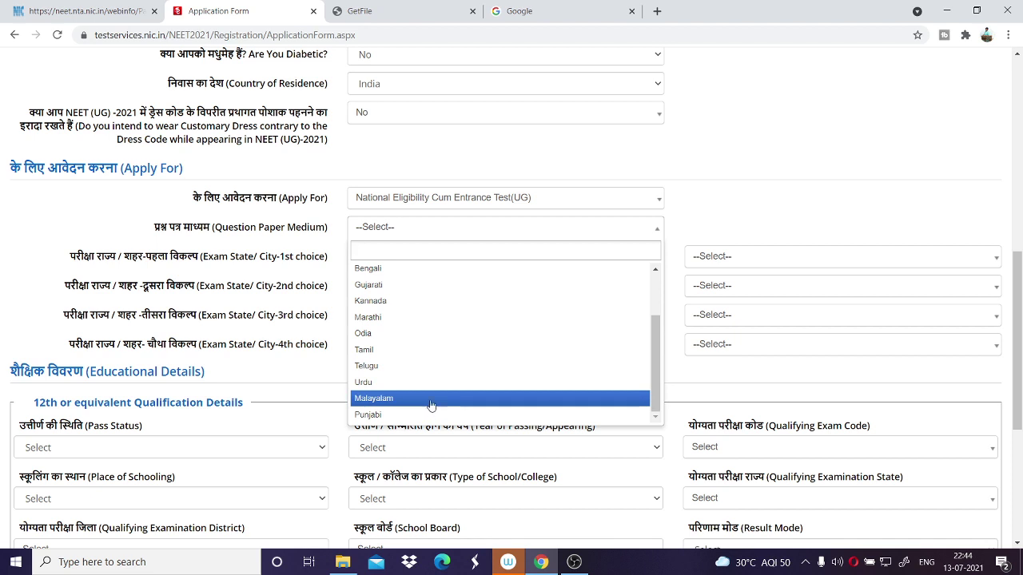
scroll(415, 335, up, 2)
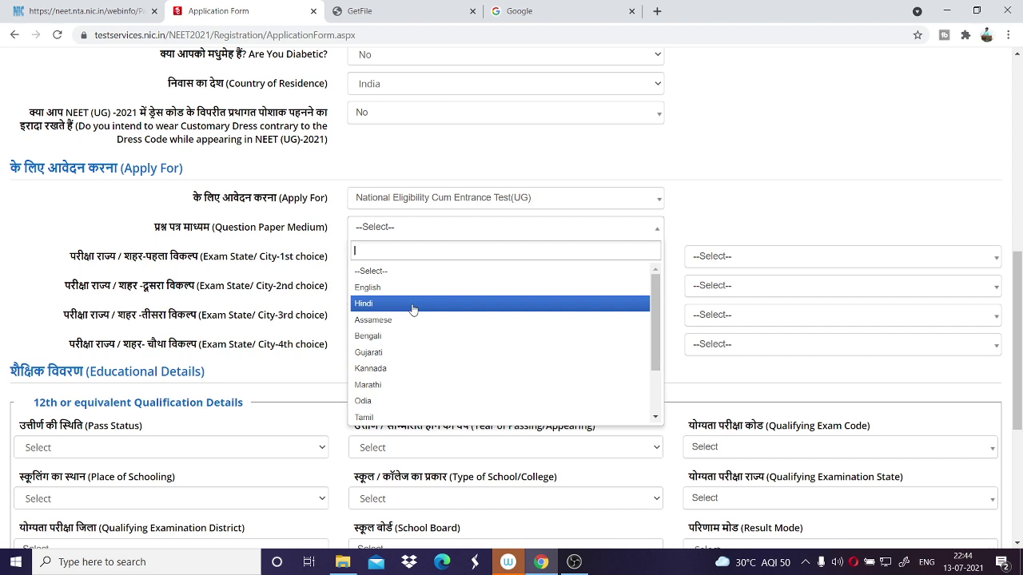
click(393, 307)
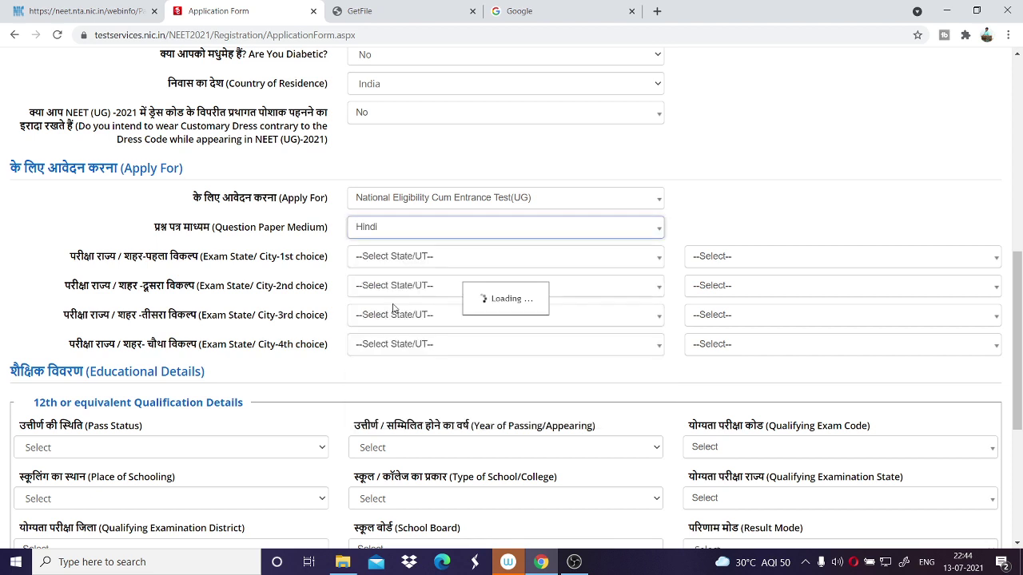
click(376, 228)
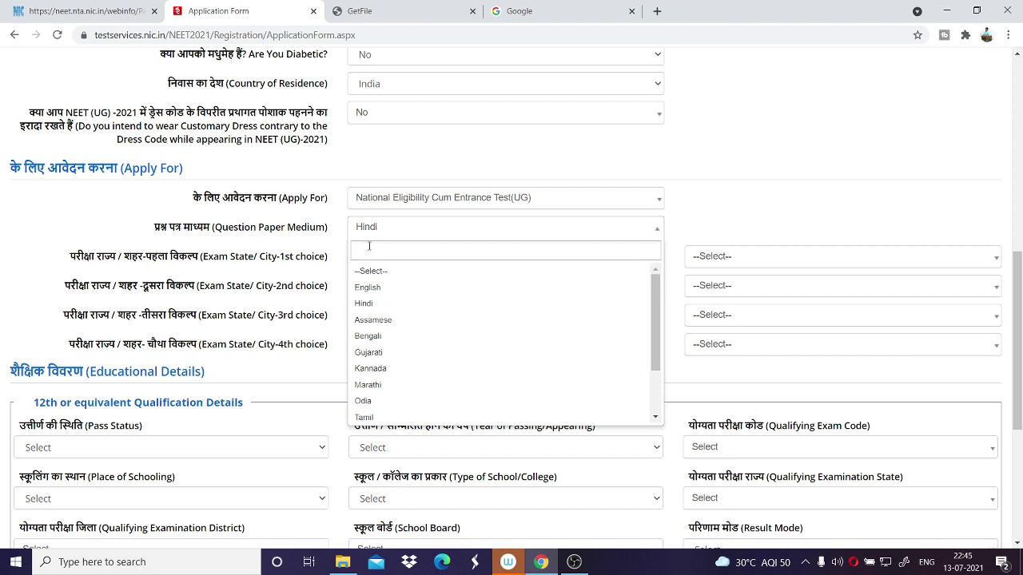
click(354, 165)
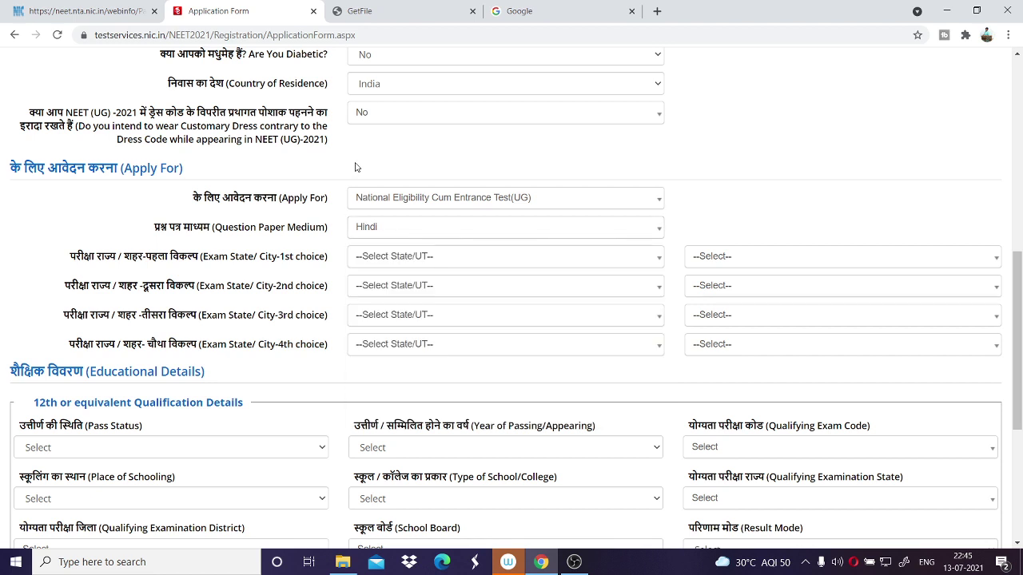
Set the four exam-choice states to Uttar Pradesh, Uttarakhand, Uttar Pradesh and Andhra Pradesh.
click(389, 263)
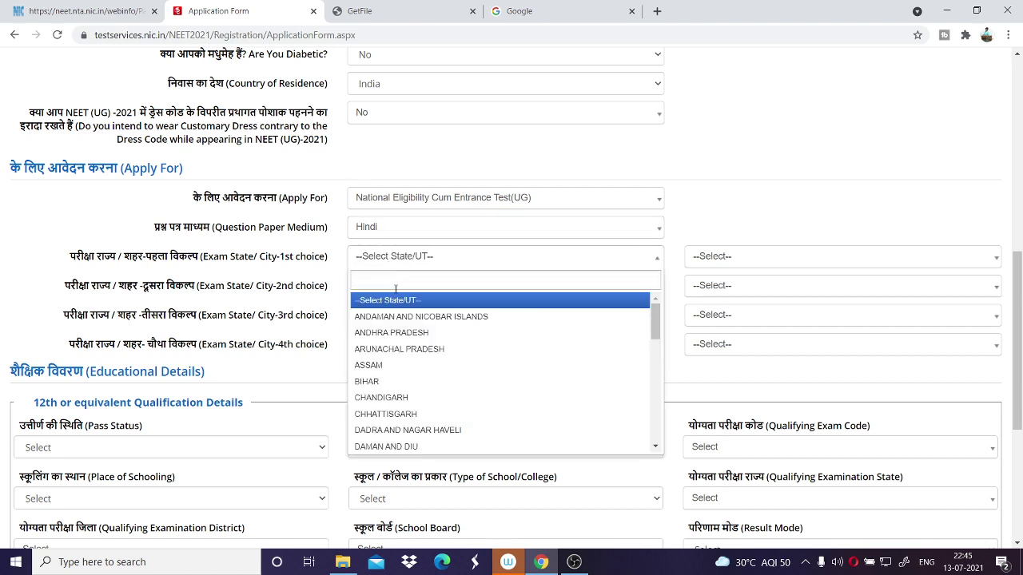
scroll(426, 366, down, 6)
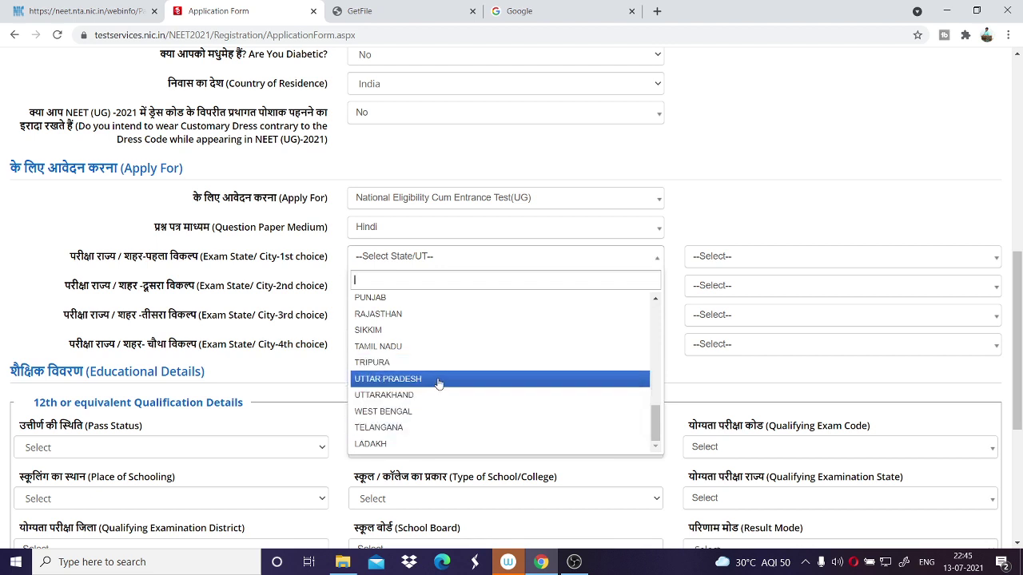
click(438, 381)
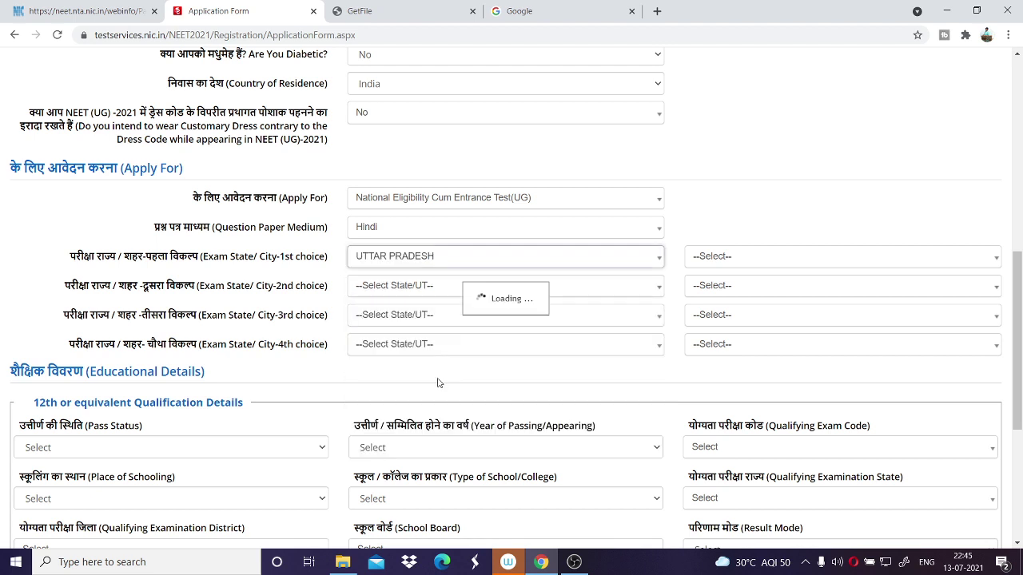
click(394, 295)
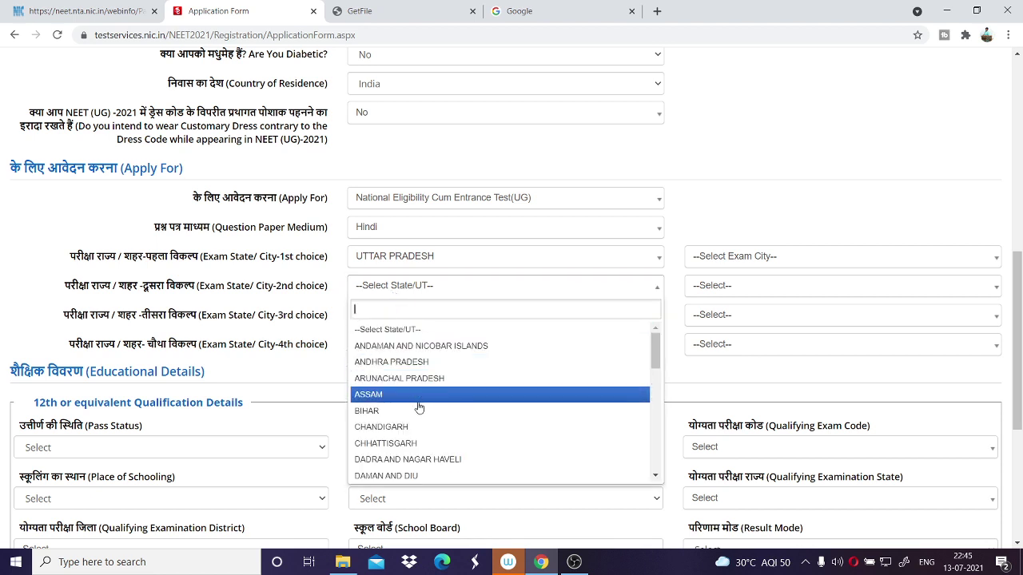
scroll(418, 408, down, 10)
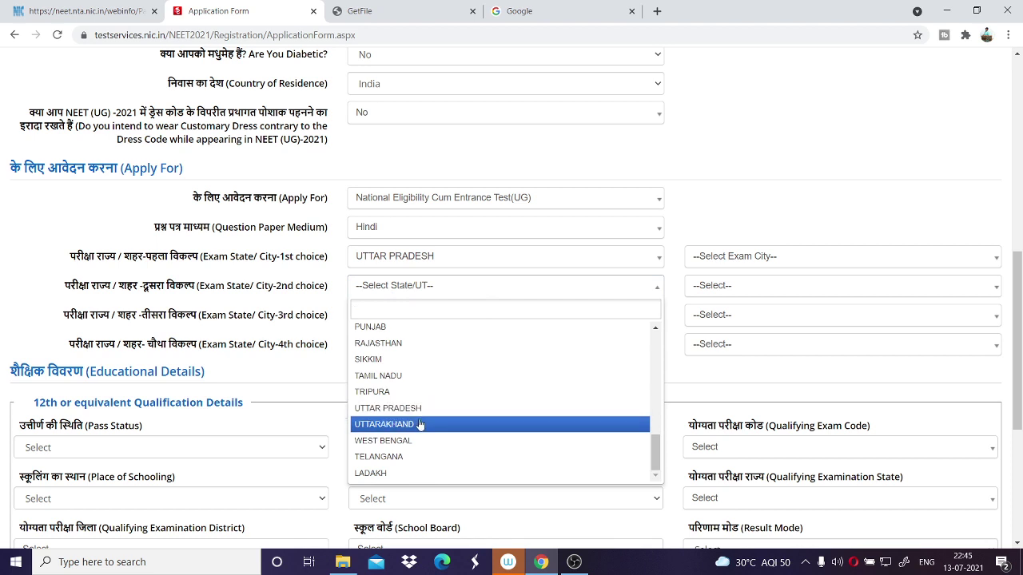
click(419, 424)
click(410, 315)
scroll(426, 446, down, 10)
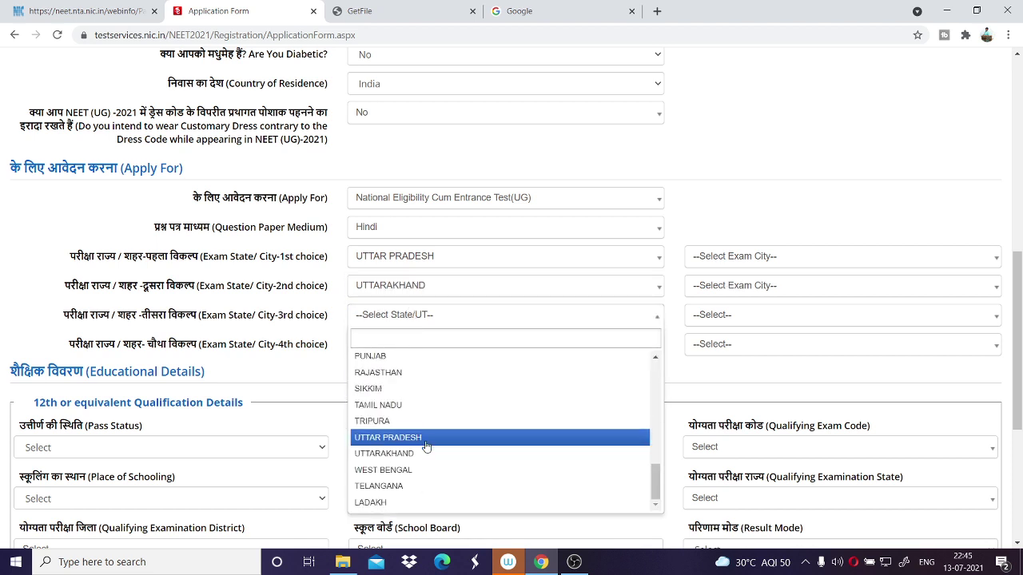
click(426, 442)
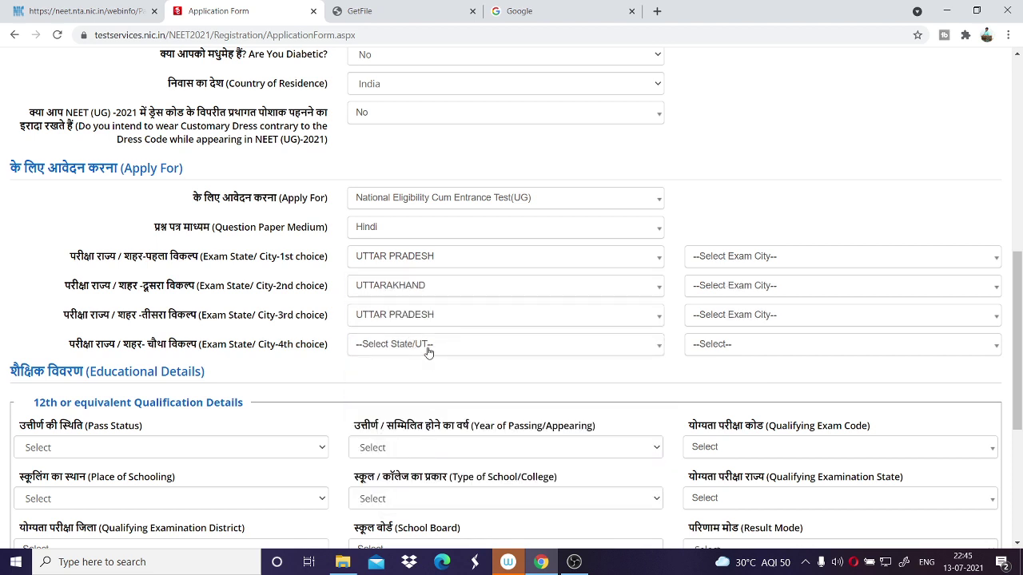
click(428, 352)
click(432, 420)
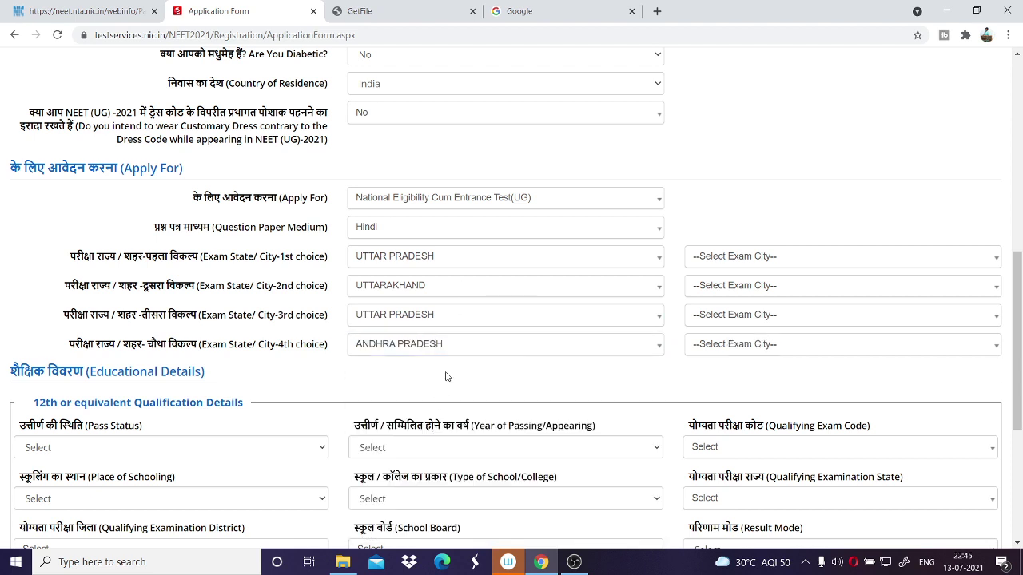
Choose exam cities Agra, Dehradun, Aligarh and Narasaraopet, dismissing the same-city warning.
click(733, 256)
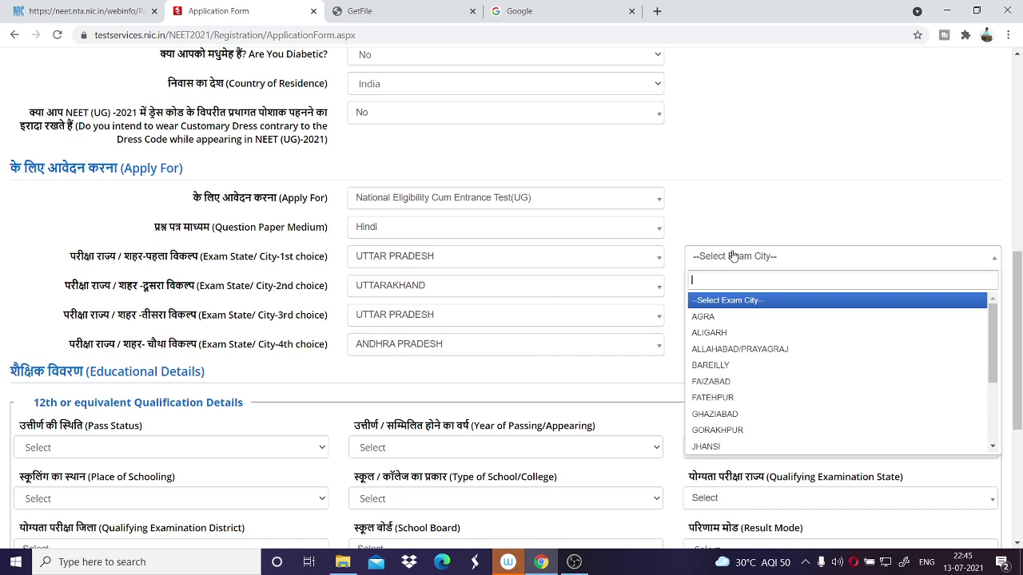
click(714, 318)
click(766, 292)
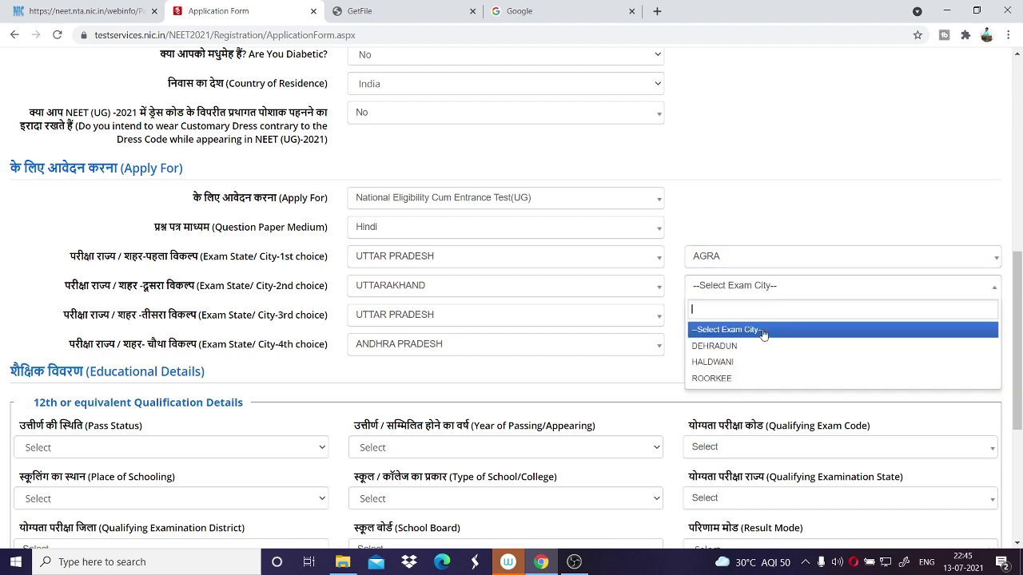
click(763, 346)
click(763, 320)
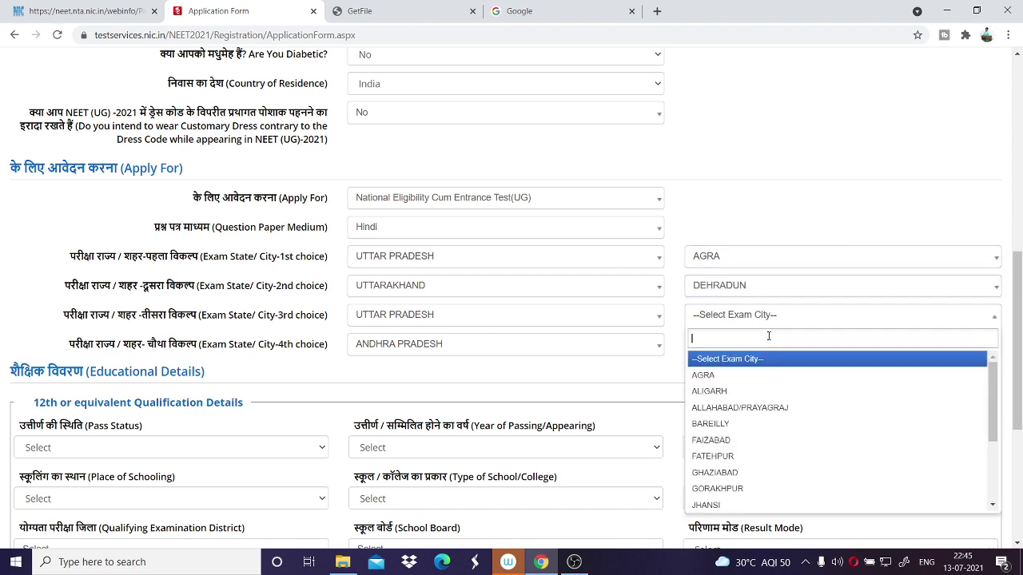
click(755, 377)
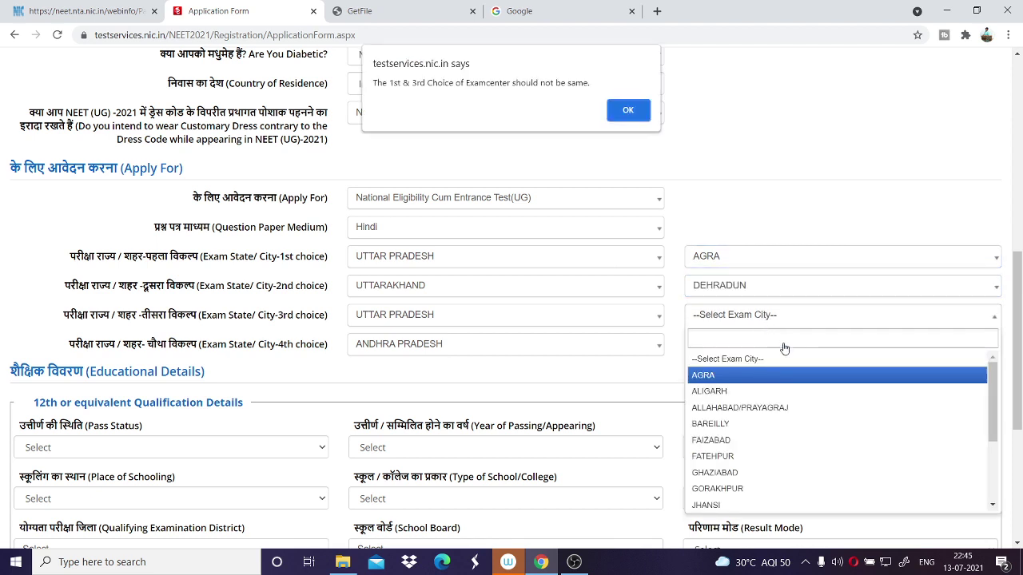
click(628, 111)
click(735, 319)
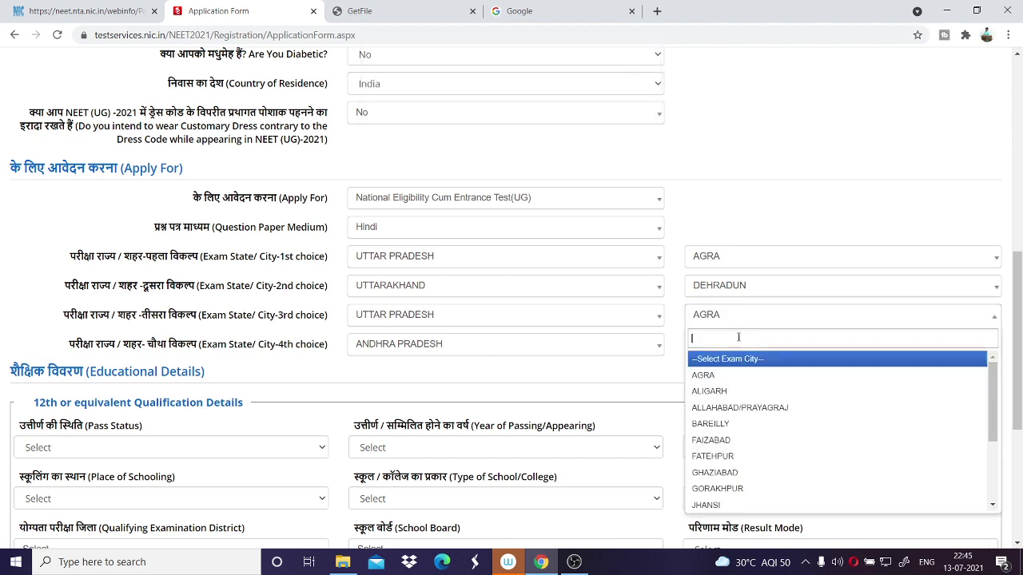
click(744, 390)
click(782, 345)
click(724, 470)
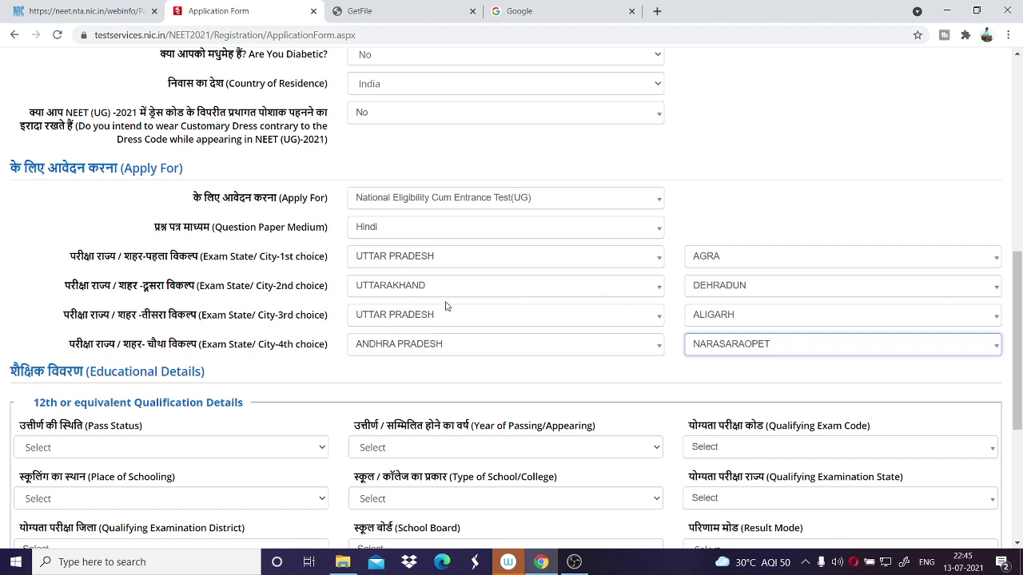
scroll(448, 306, down, 3)
Set the 12th pass status to Passed and the year of passing to 2020.
text(2)
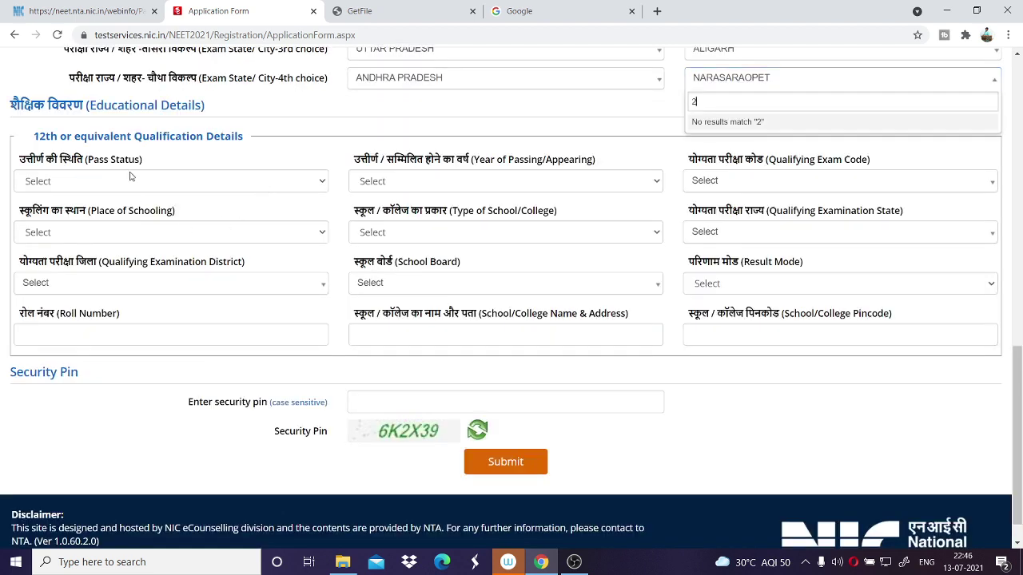
click(512, 116)
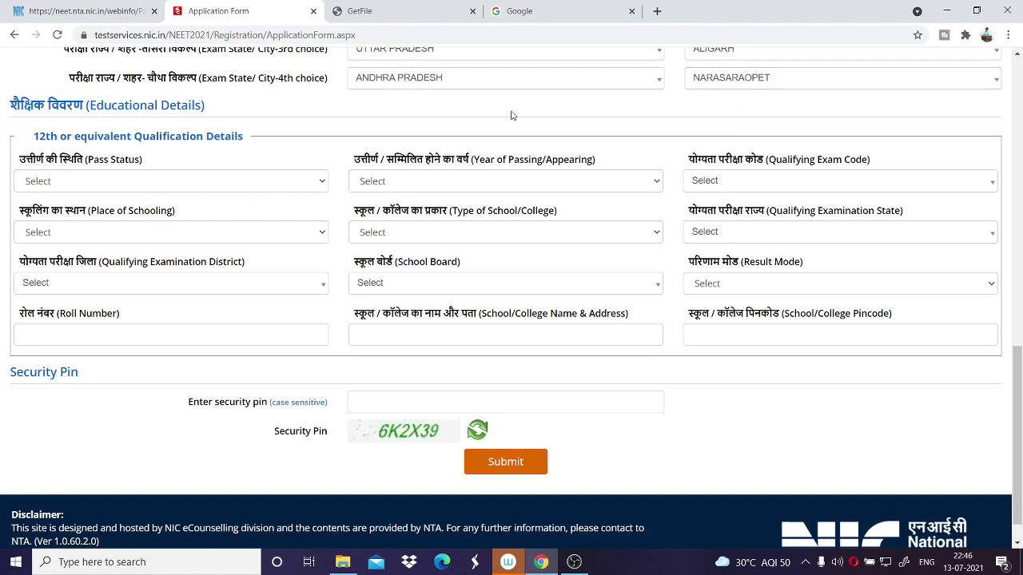
click(94, 184)
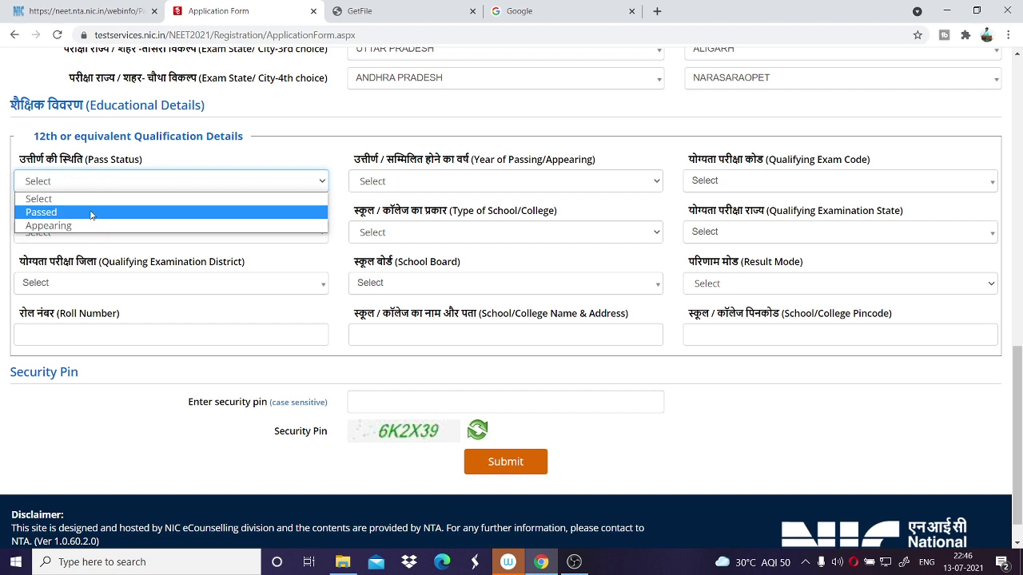
click(91, 212)
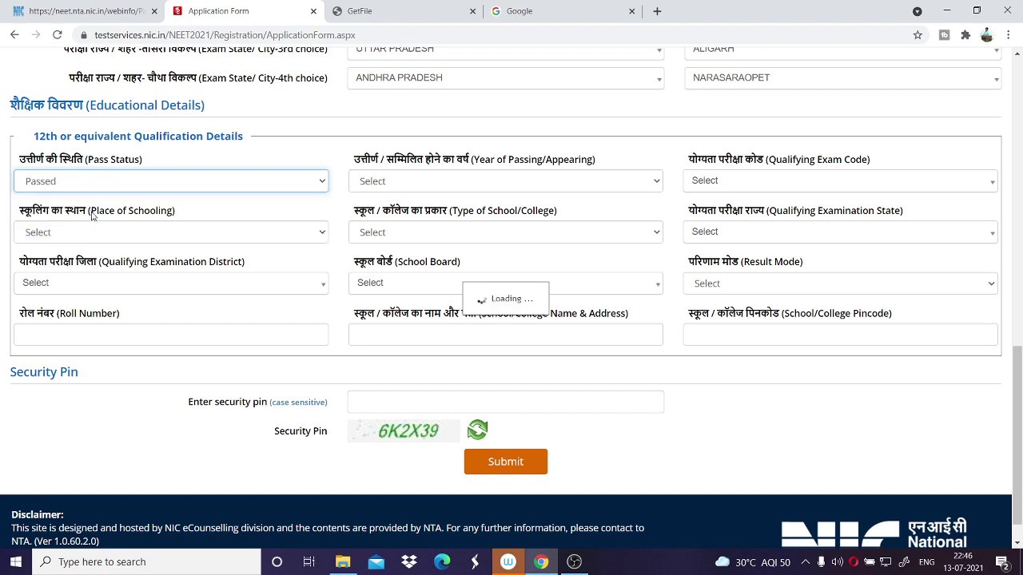
click(471, 182)
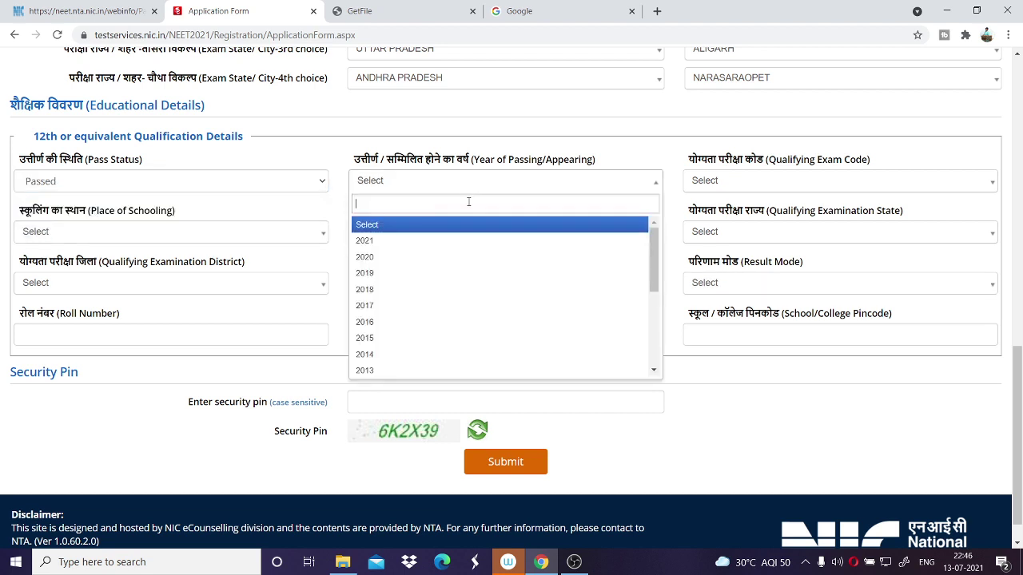
click(414, 353)
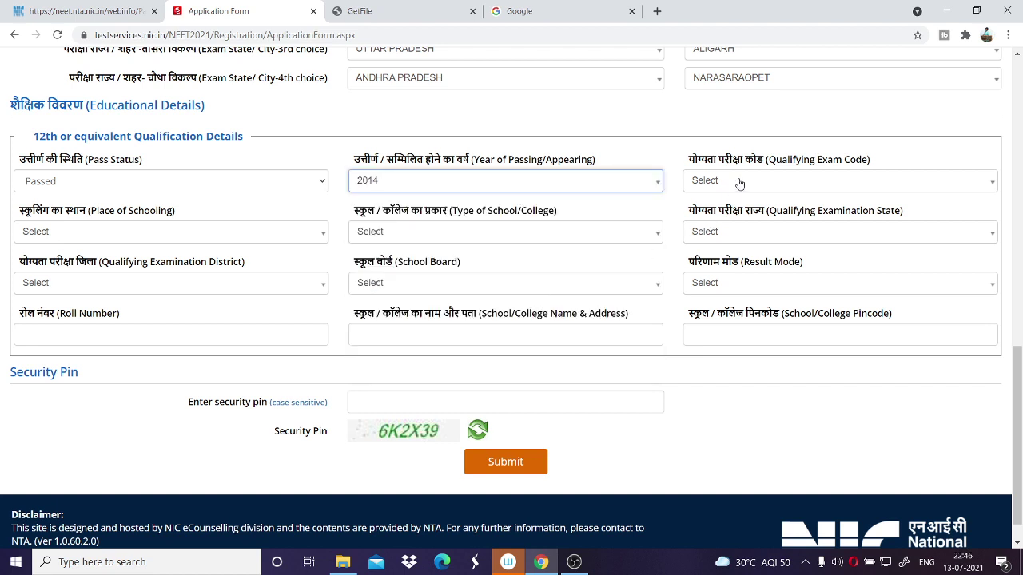
click(612, 186)
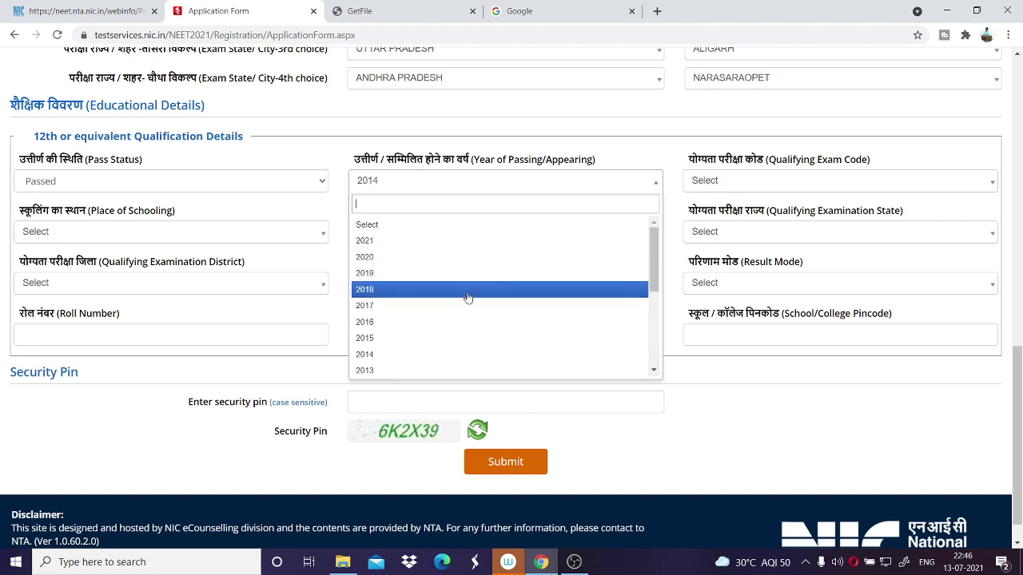
click(435, 259)
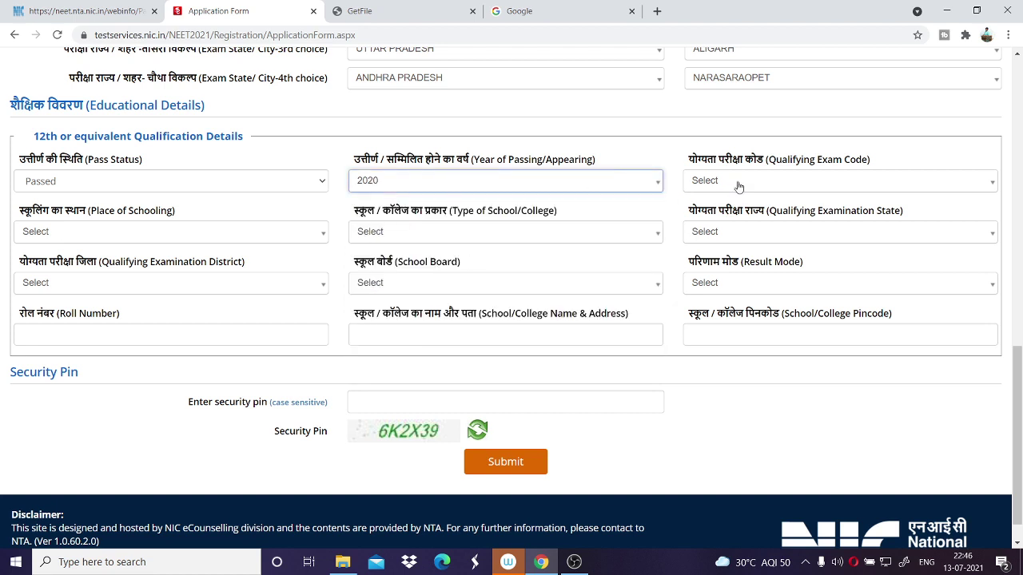
click(748, 182)
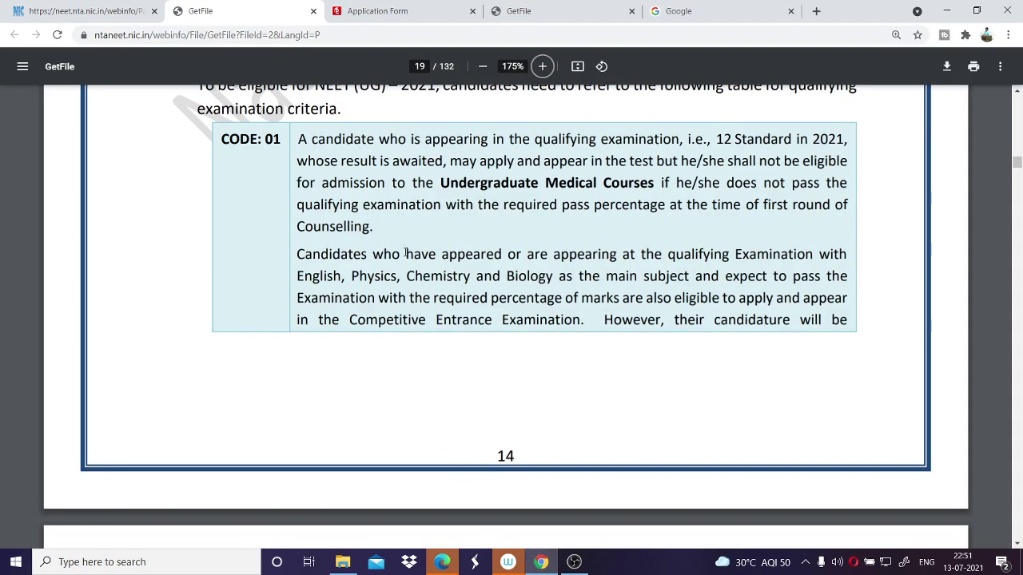
Read the CODE: 01 to CODE: 03 qualifying-exam descriptions in the bulletin PDF, marking key lines.
click(572, 561)
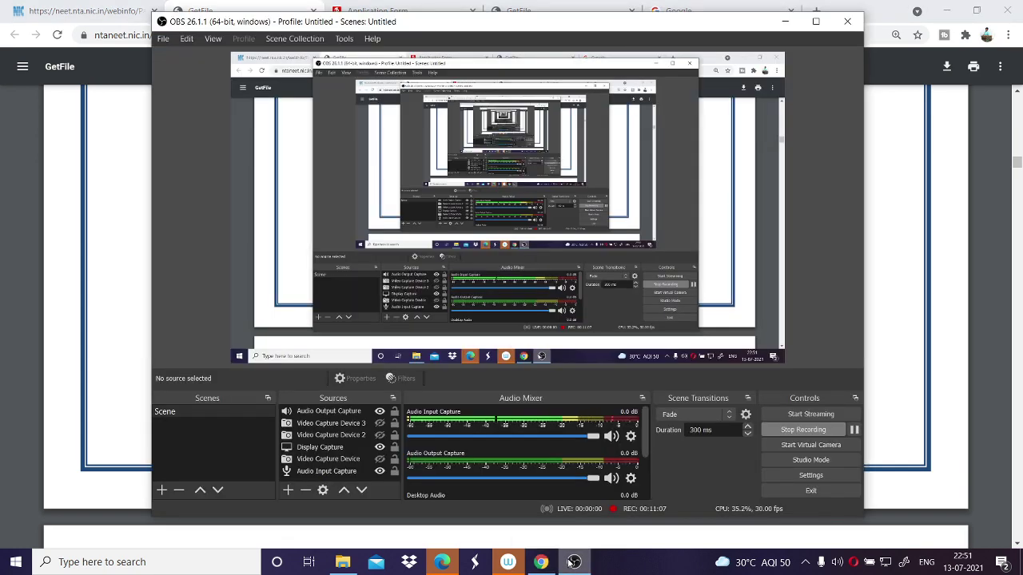
click(572, 562)
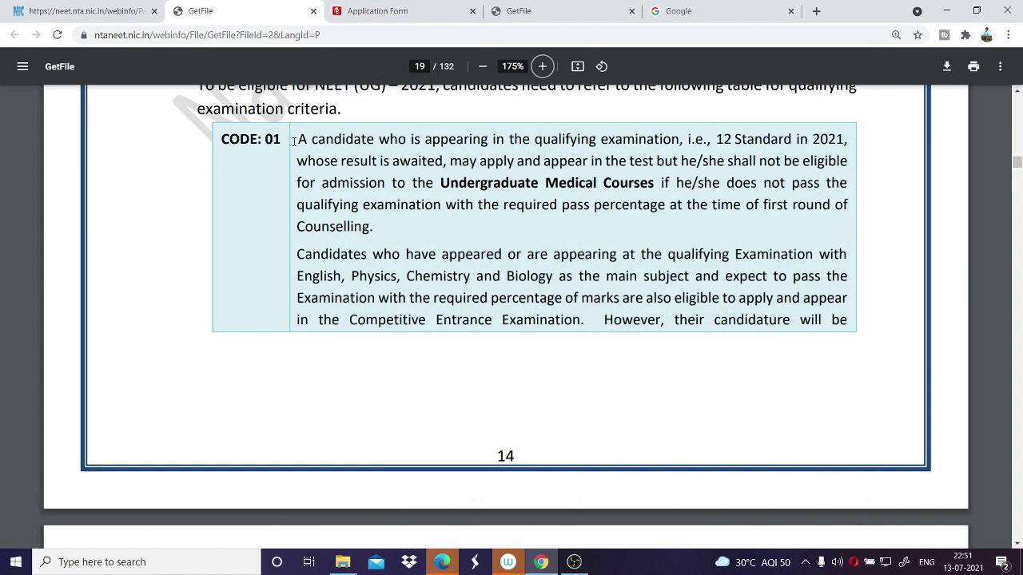
drag(300, 141, 492, 142)
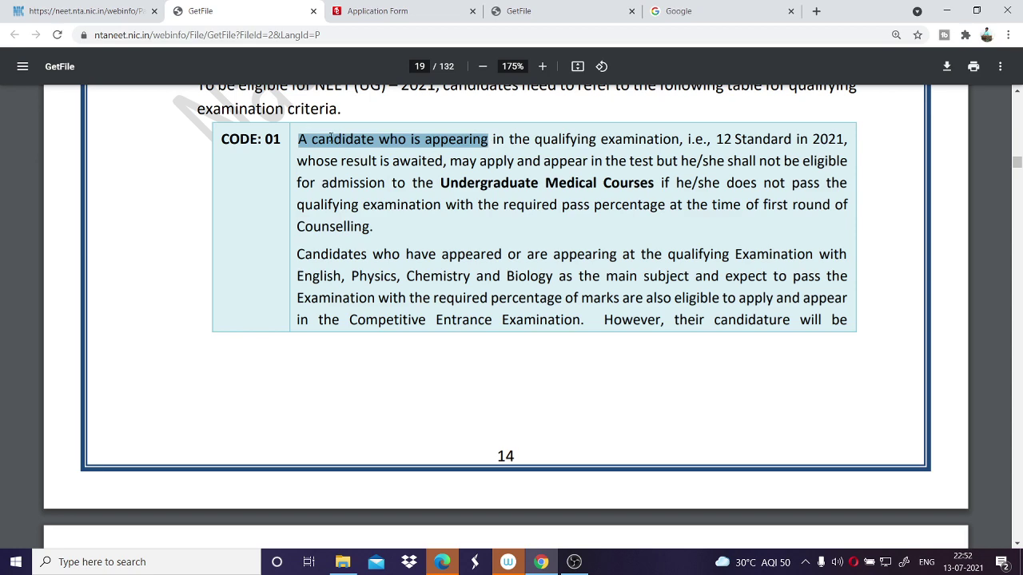
scroll(303, 180, down, 7)
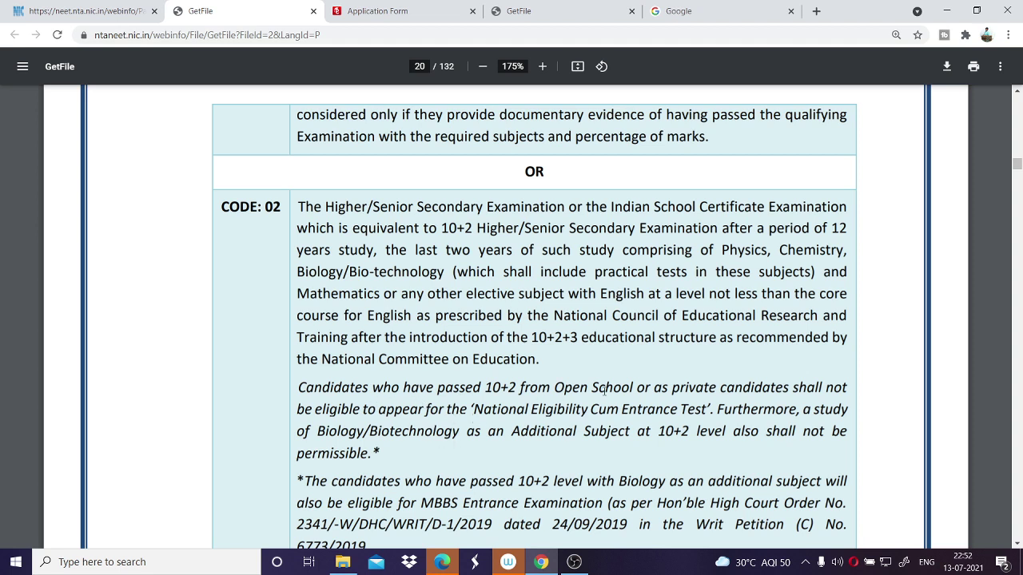
drag(554, 386, 785, 387)
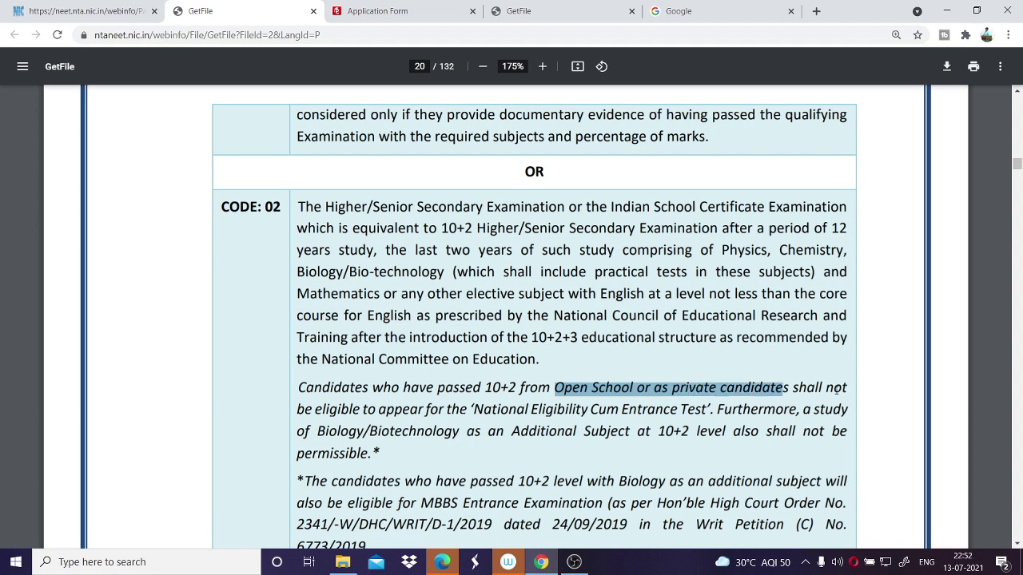
double_click(837, 389)
drag(304, 409, 669, 413)
scroll(566, 397, down, 8)
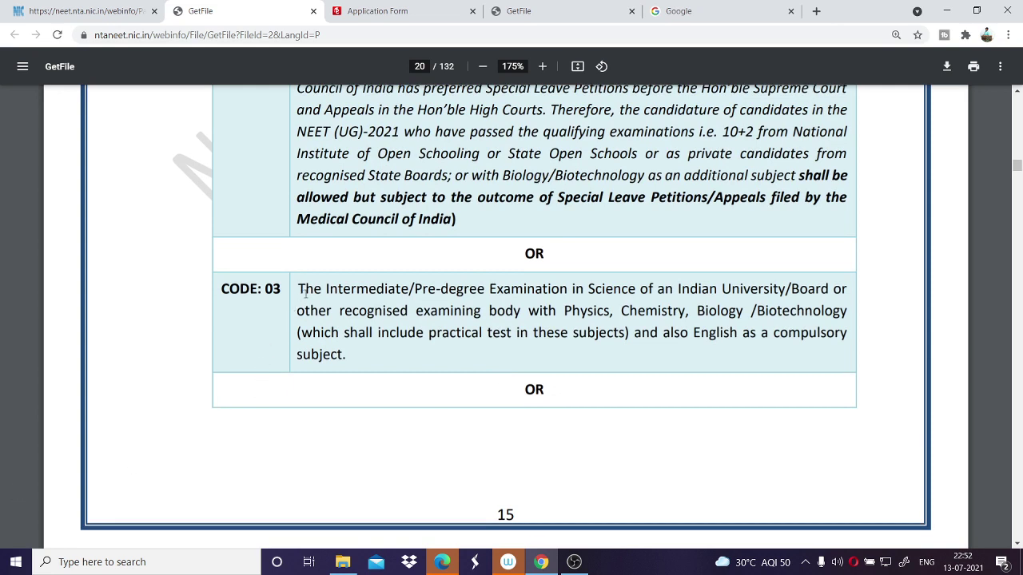
drag(303, 292, 595, 365)
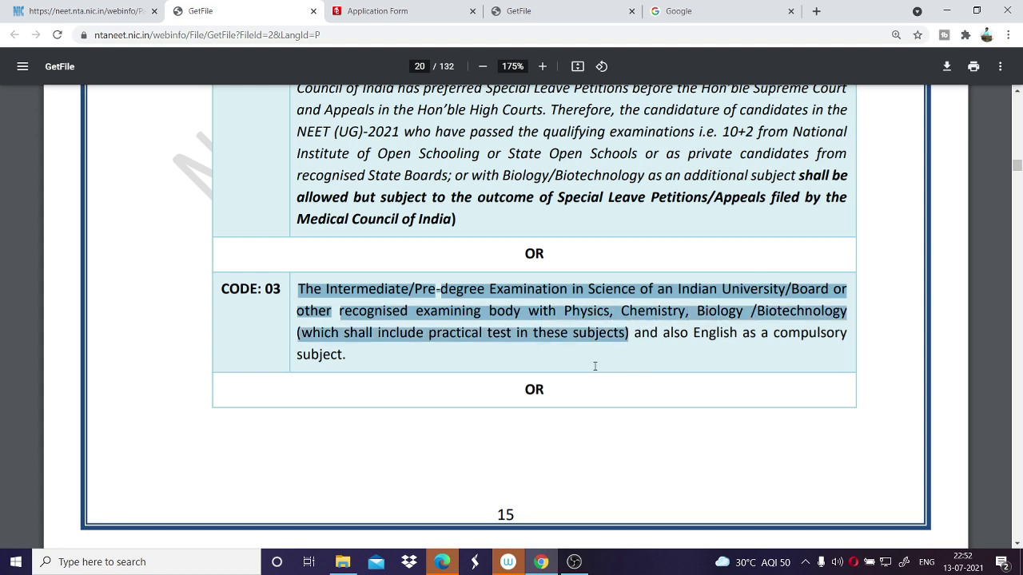
scroll(580, 377, down, 5)
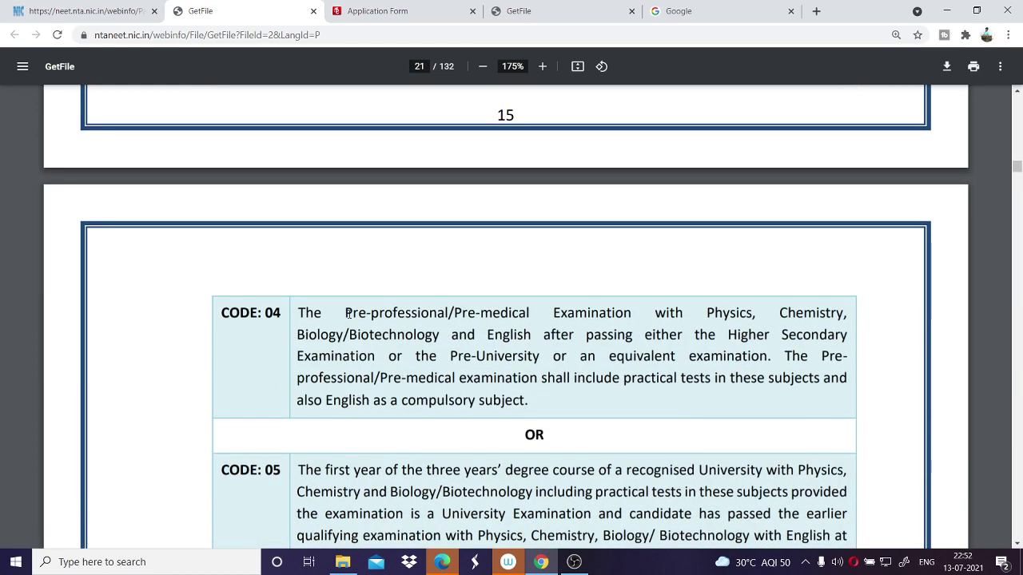
Read the CODE: 04 to CODE: 07 criteria in the bulletin, then return to the application form.
drag(347, 313, 721, 356)
scroll(565, 402, down, 2)
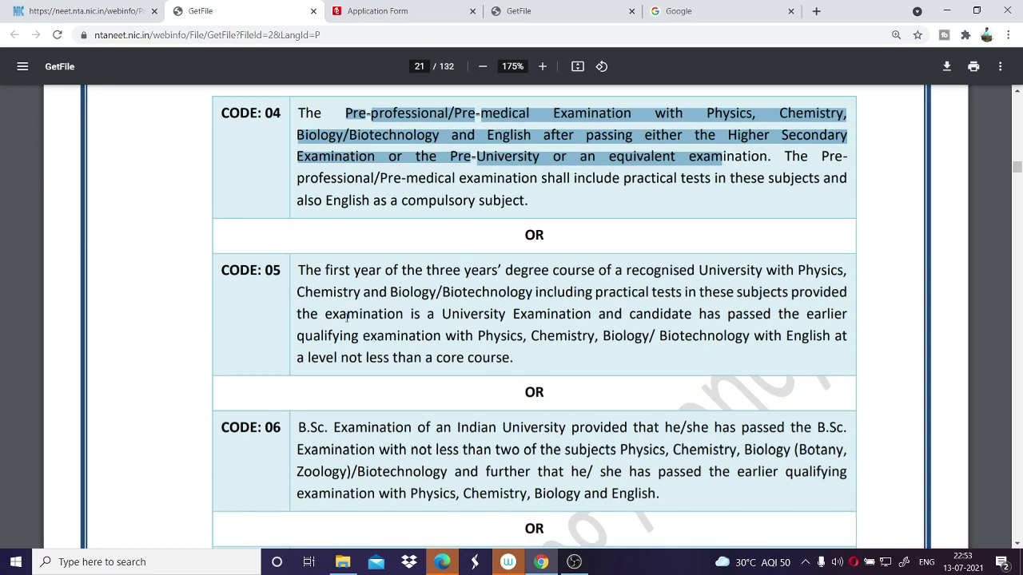
scroll(415, 284, down, 2)
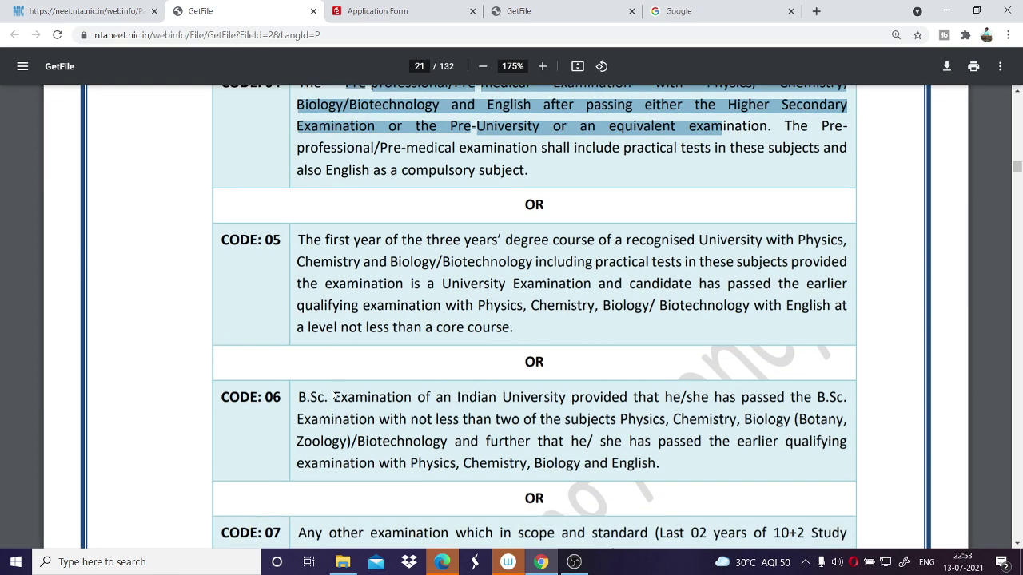
scroll(368, 304, down, 2)
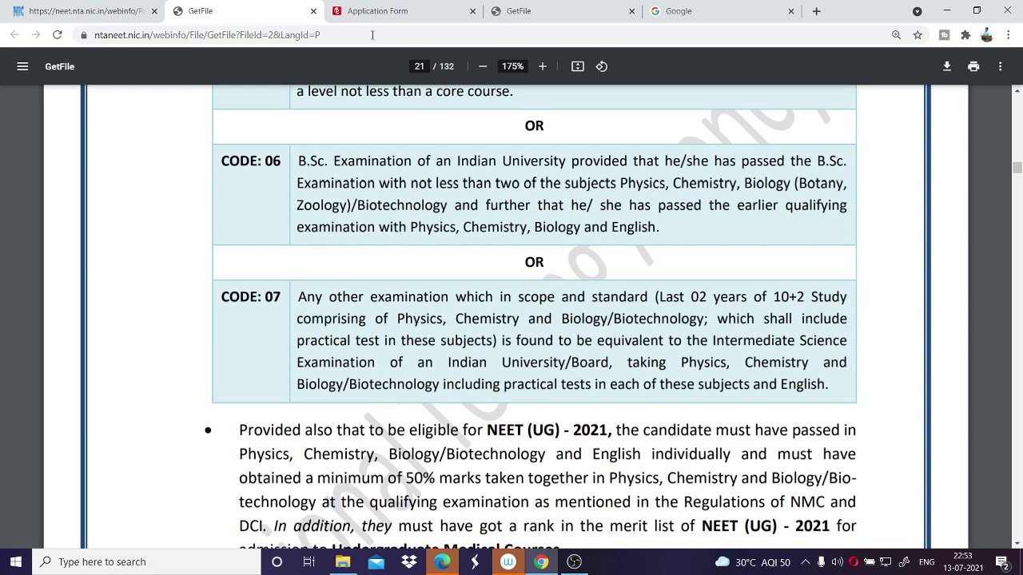
click(380, 10)
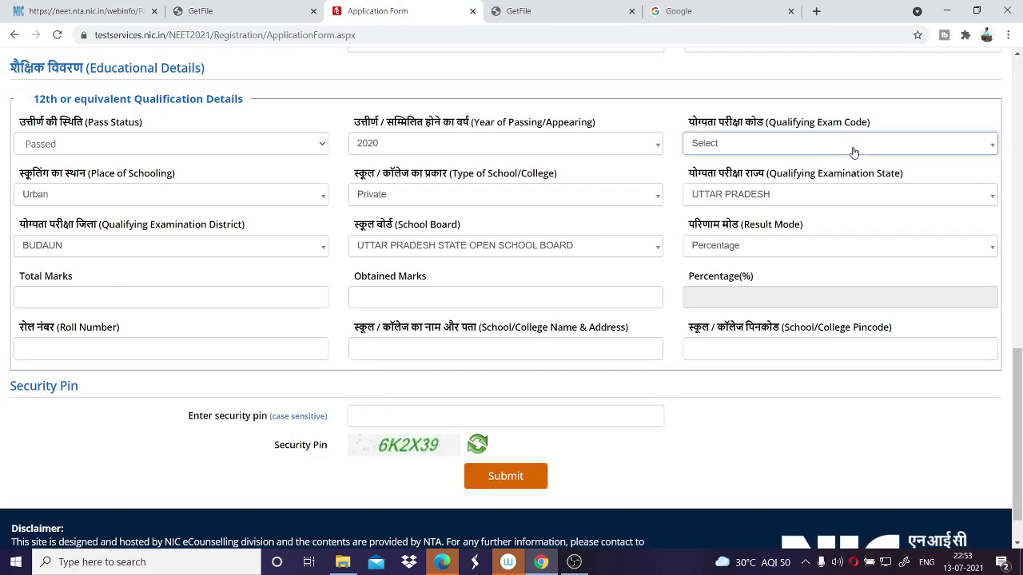
Set Qualifying Exam Code to CODE: 02, keeping year of passing 2020 and pass status Passed.
click(794, 143)
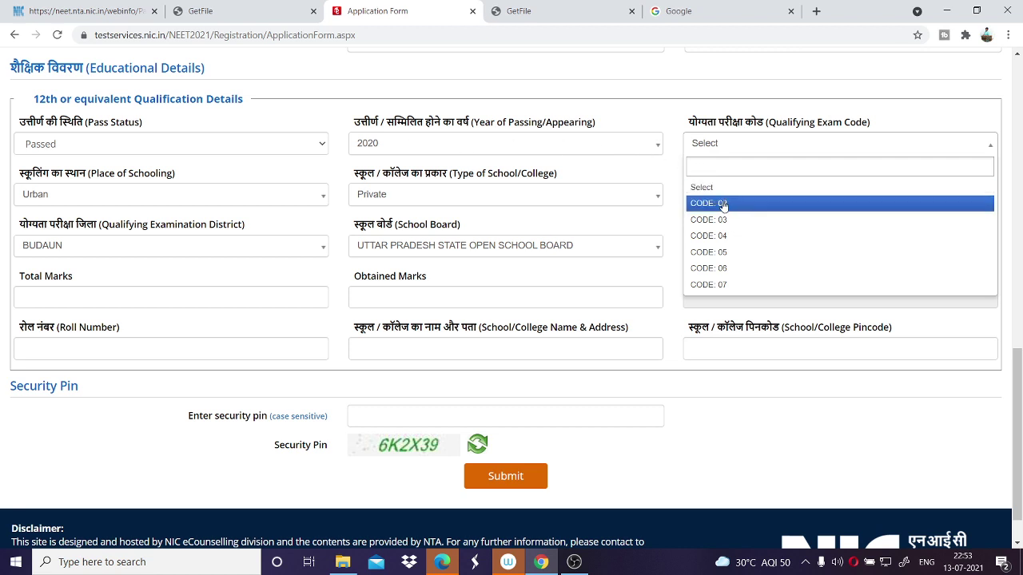
click(595, 154)
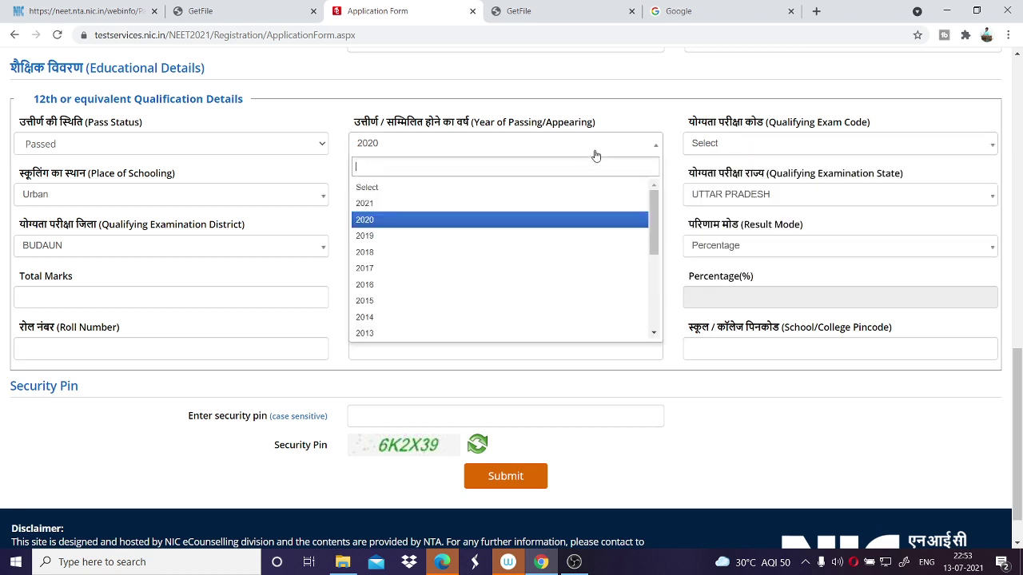
click(439, 204)
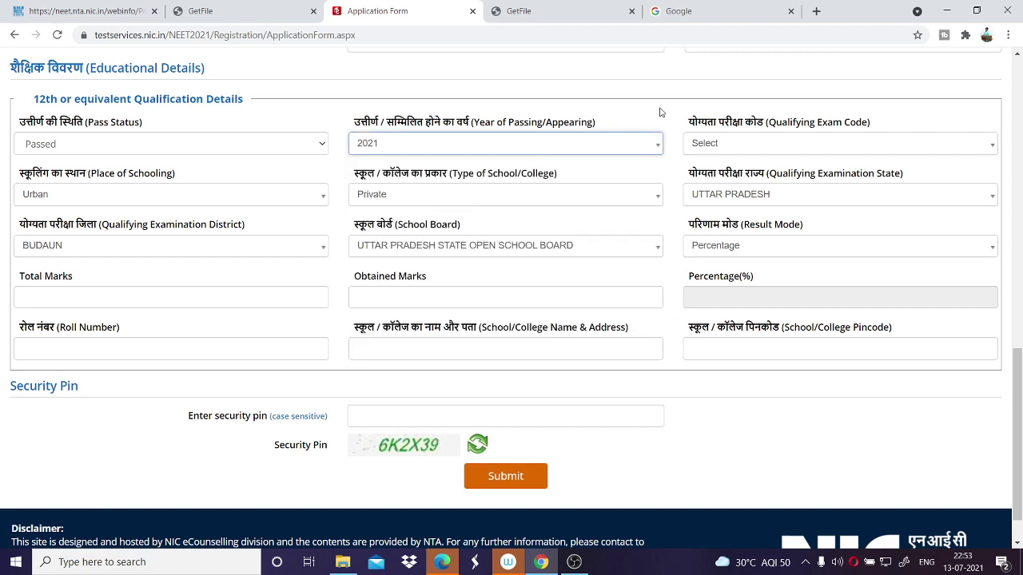
click(699, 146)
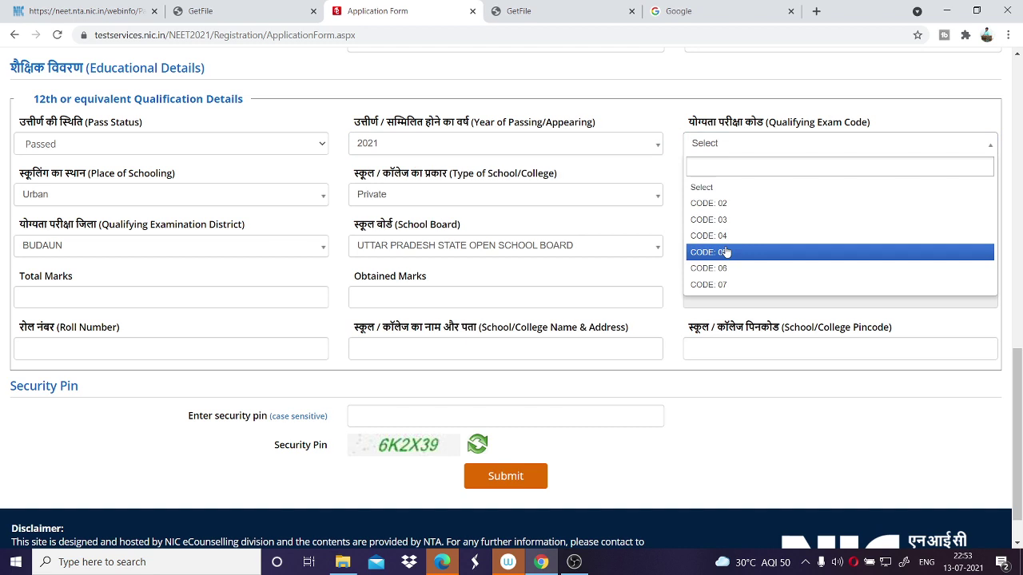
click(566, 144)
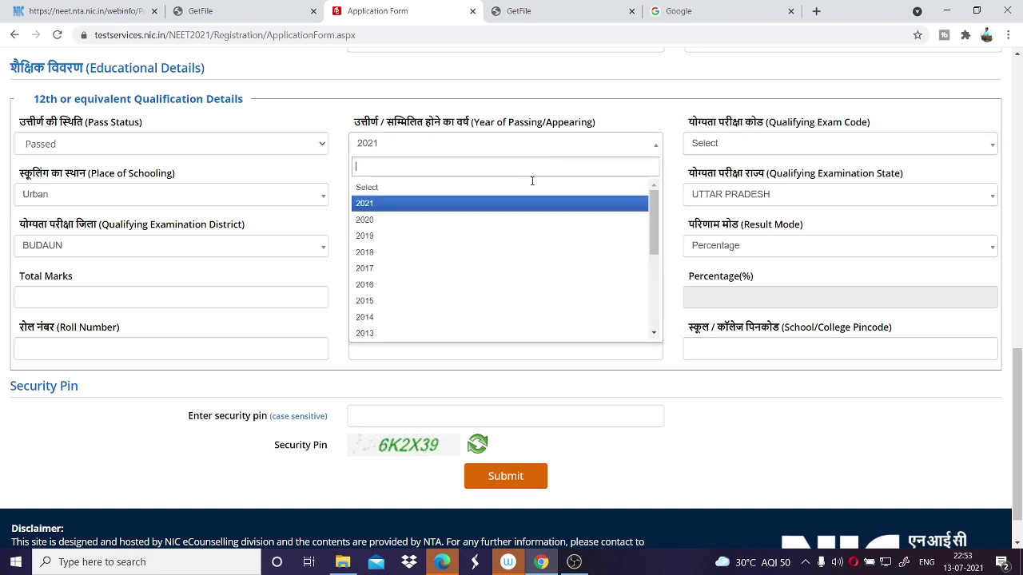
click(484, 220)
click(739, 152)
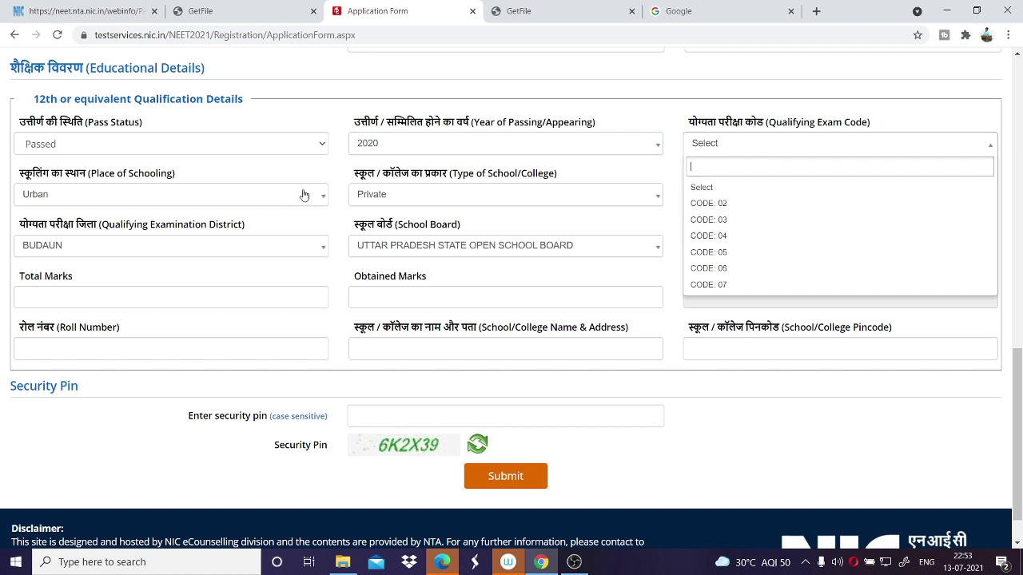
click(257, 152)
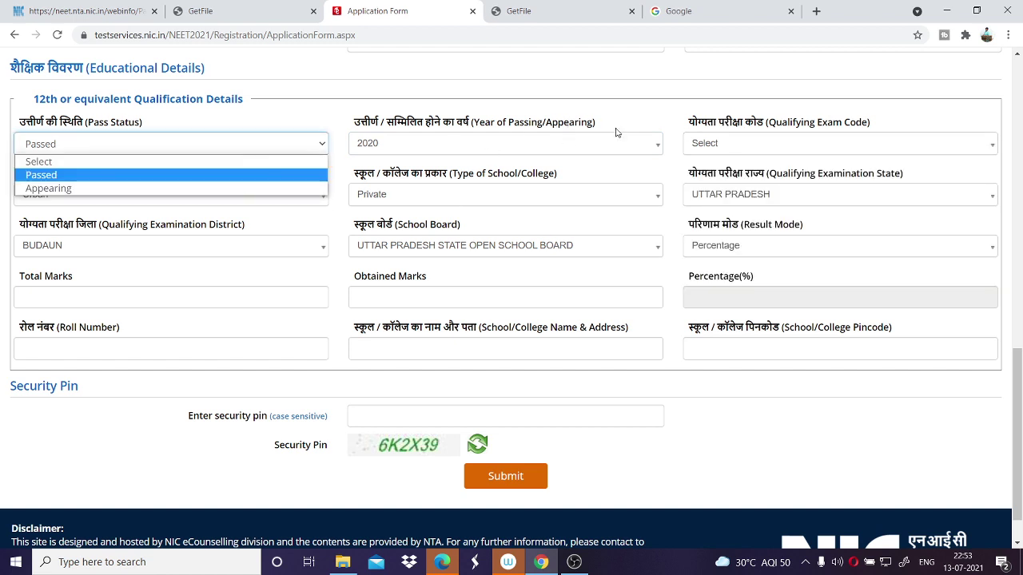
click(721, 151)
click(721, 151)
click(722, 201)
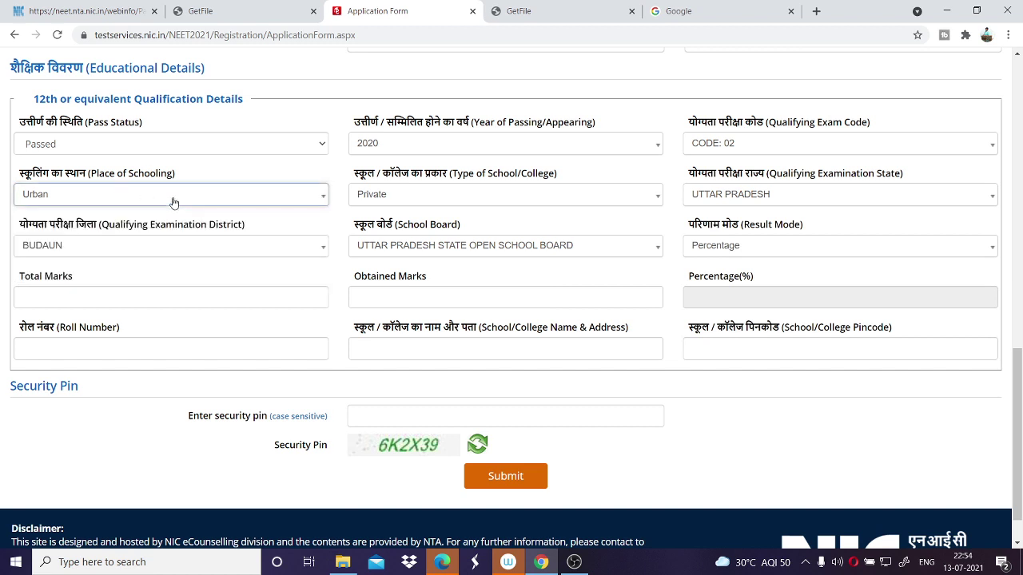
Keep Result Mode as Percentage and enter total marks 500 and obtained marks 445, giving 89.00%.
click(471, 204)
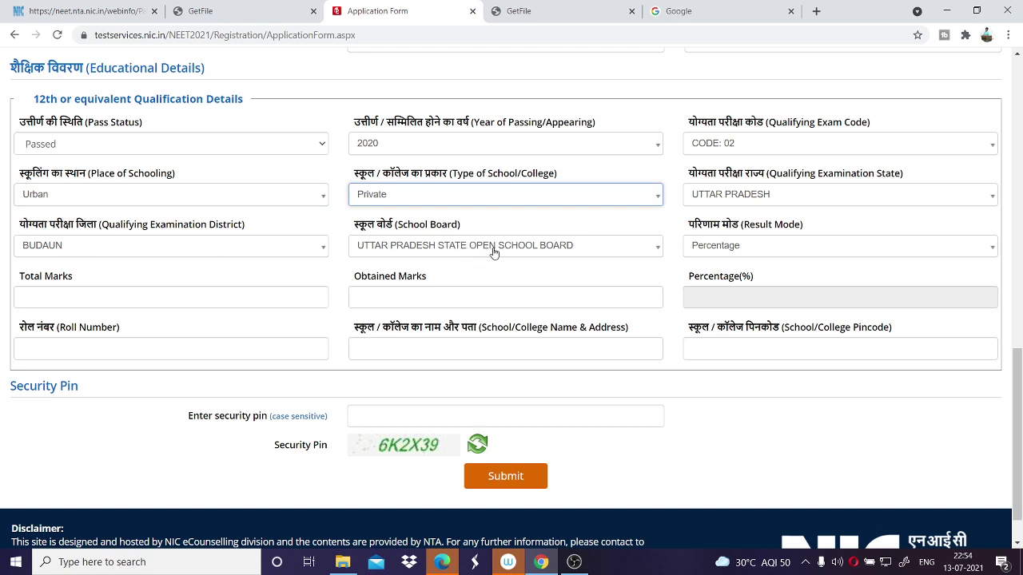
click(741, 247)
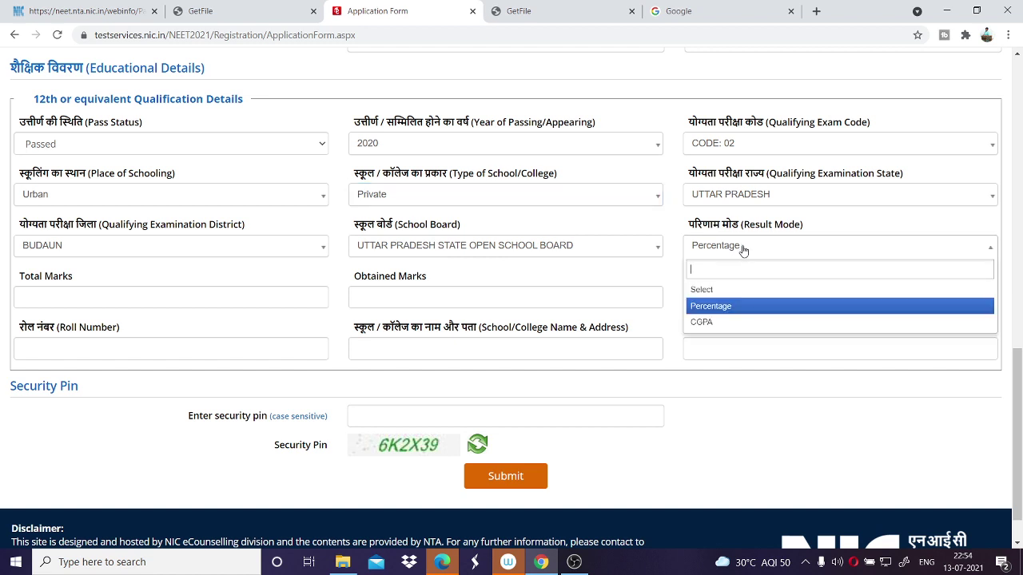
click(719, 307)
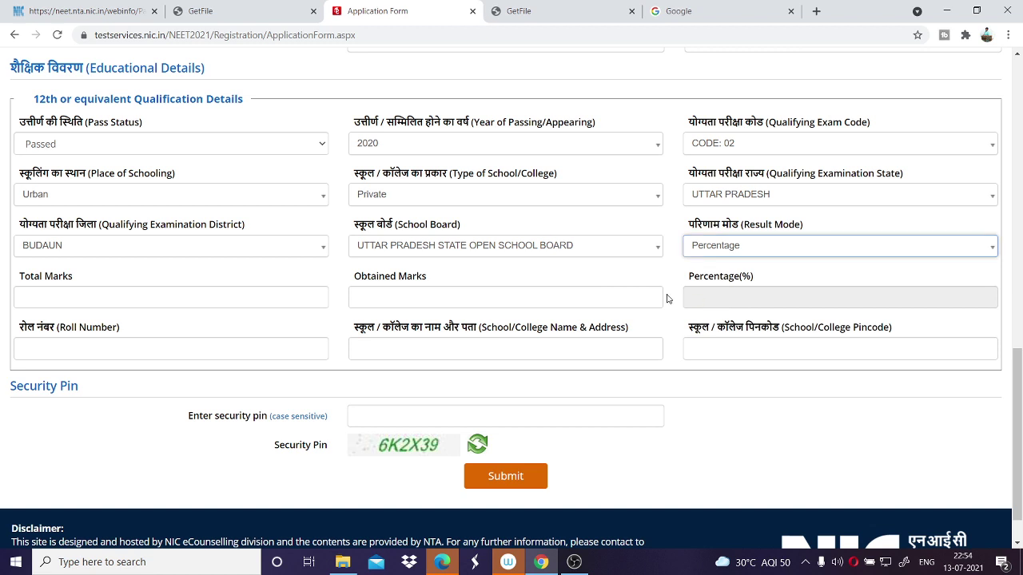
click(35, 295)
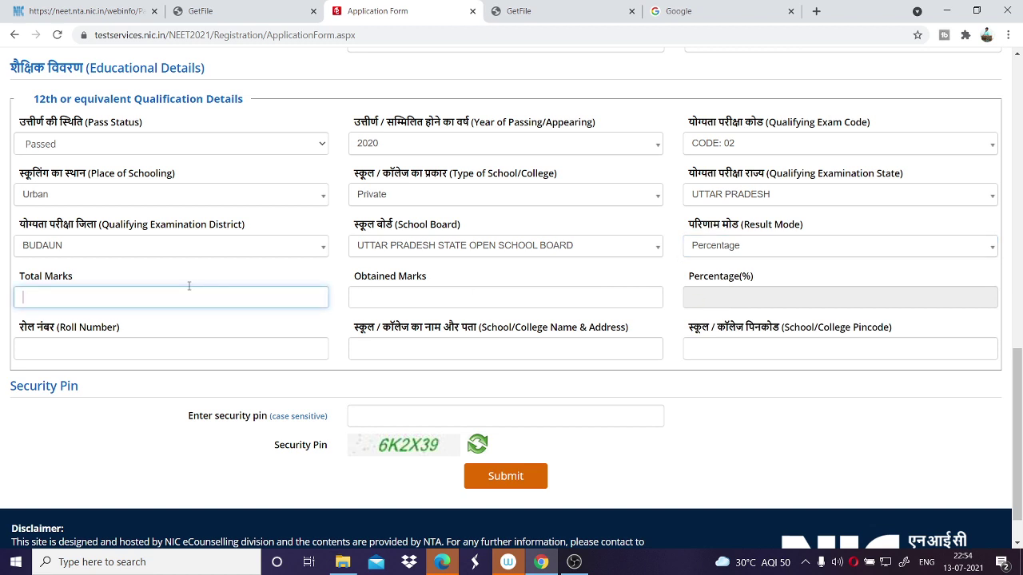
text(500)
click(478, 298)
text(460)
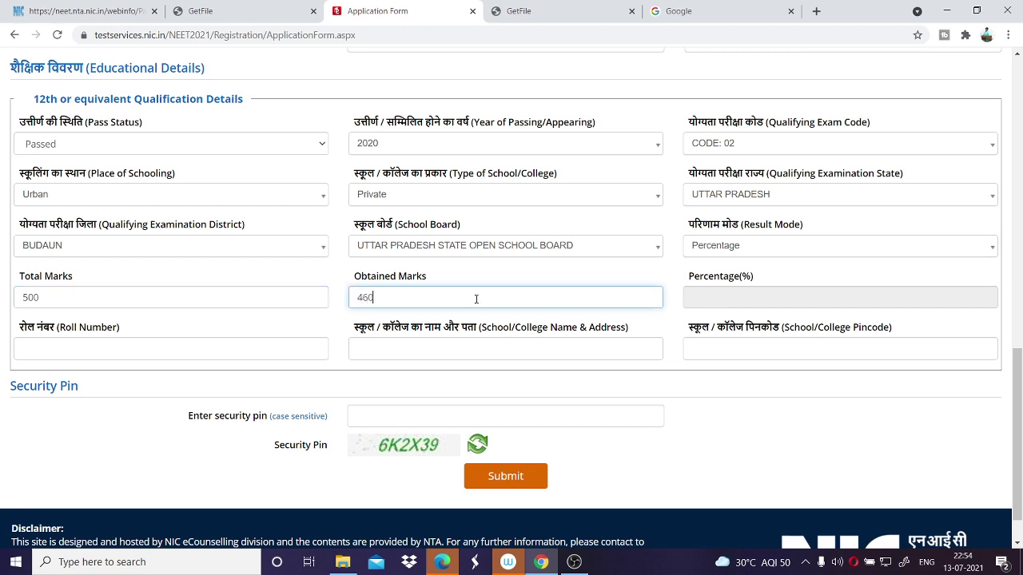
key(BackSpace)
text(45)
click(716, 298)
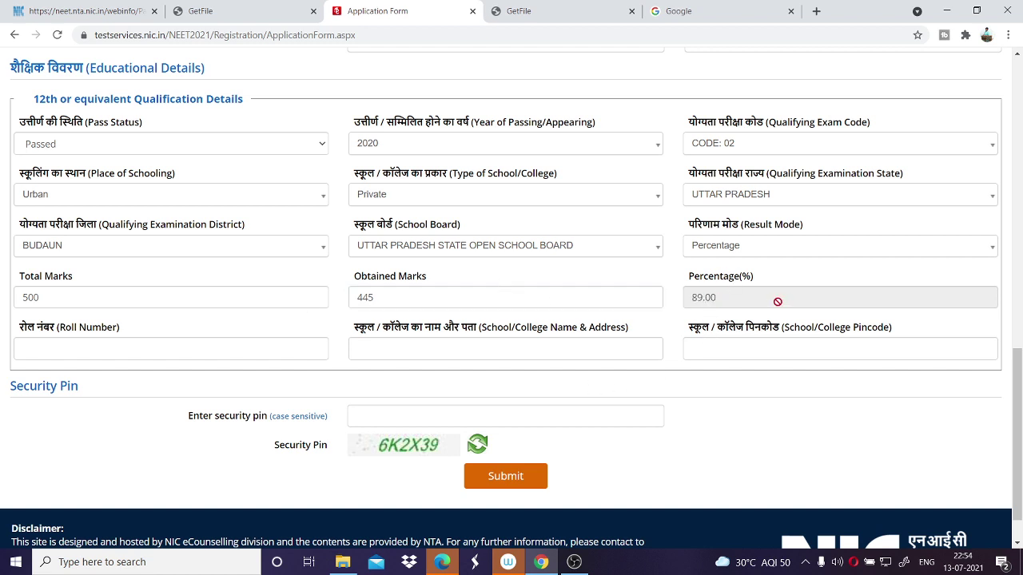
click(146, 341)
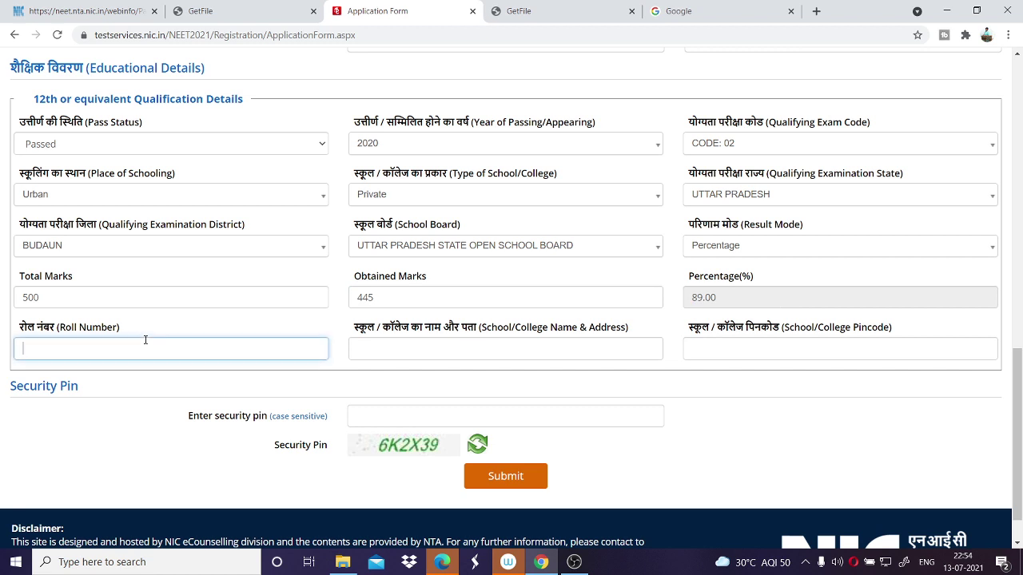
Enter the roll number, school name 'SVM BAREILLY' and school pincode 254132.
click(423, 341)
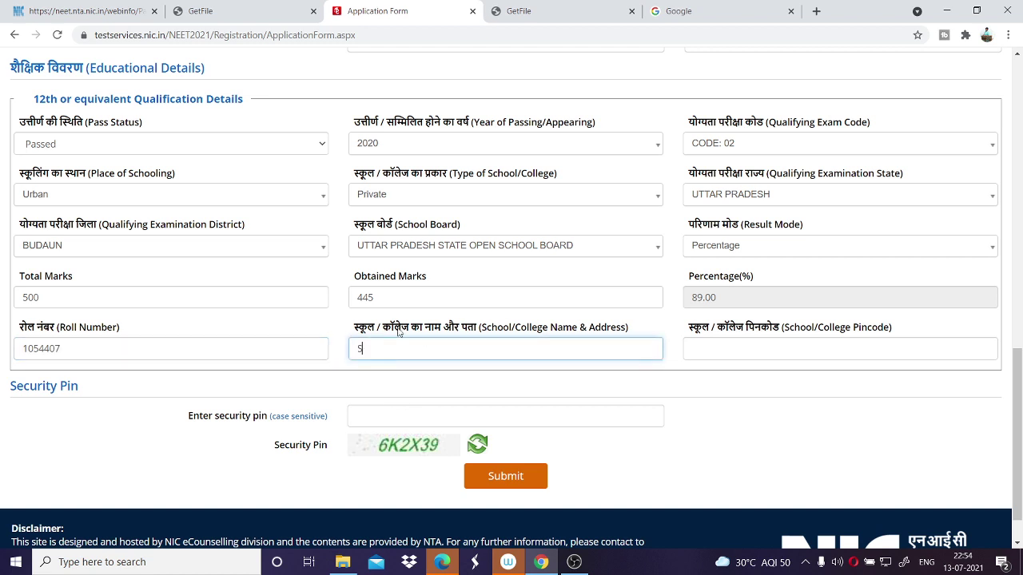
text(SVM BAREILLY)
click(824, 347)
text(254132)
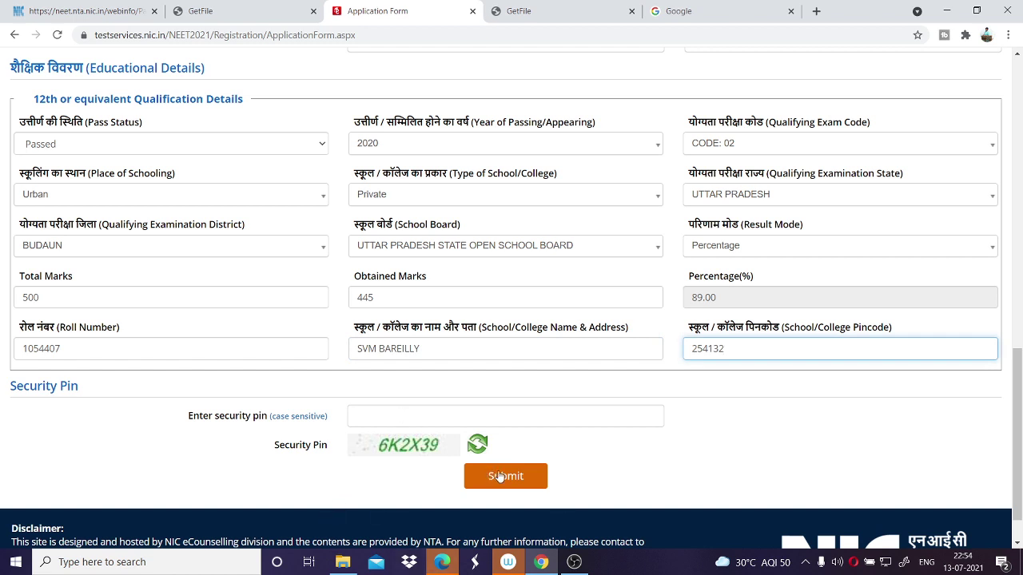
Type the security pin and submit the application form.
click(503, 415)
text(6K2X39)
click(531, 477)
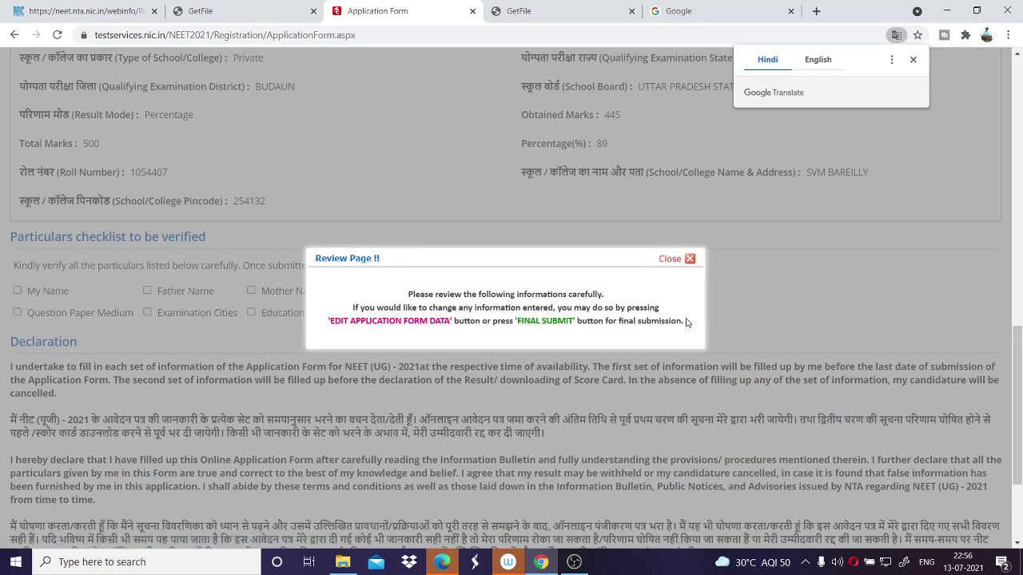
Tick every checklist particular, from My Name through Educational Details, as verified.
click(683, 261)
click(58, 292)
click(76, 312)
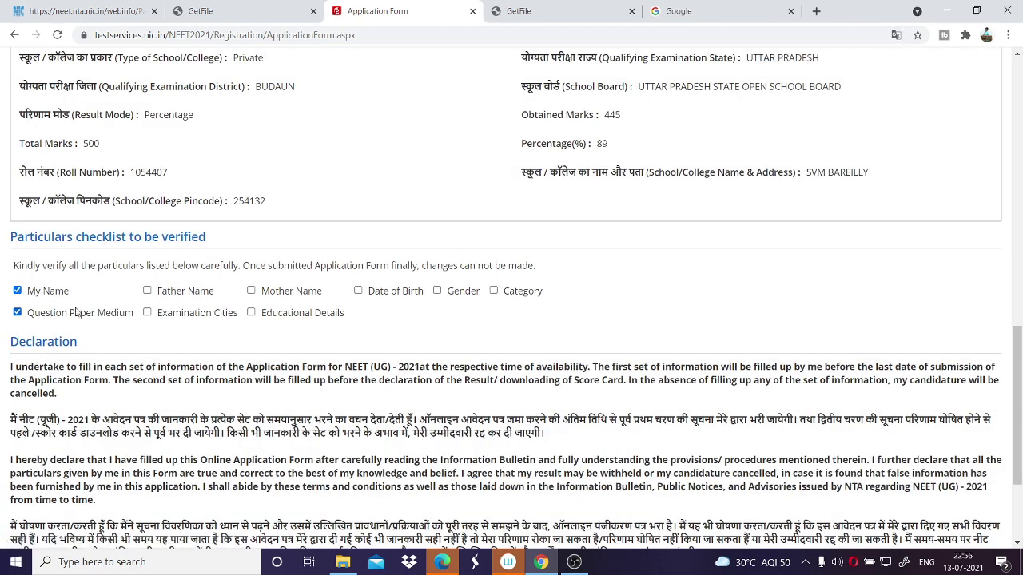
double_click(76, 312)
click(186, 291)
click(272, 295)
click(386, 294)
click(460, 293)
click(519, 296)
click(105, 318)
click(158, 317)
click(266, 317)
Agree to the declaration and final-submit the application.
scroll(416, 404, down, 1)
scroll(455, 396, down, 3)
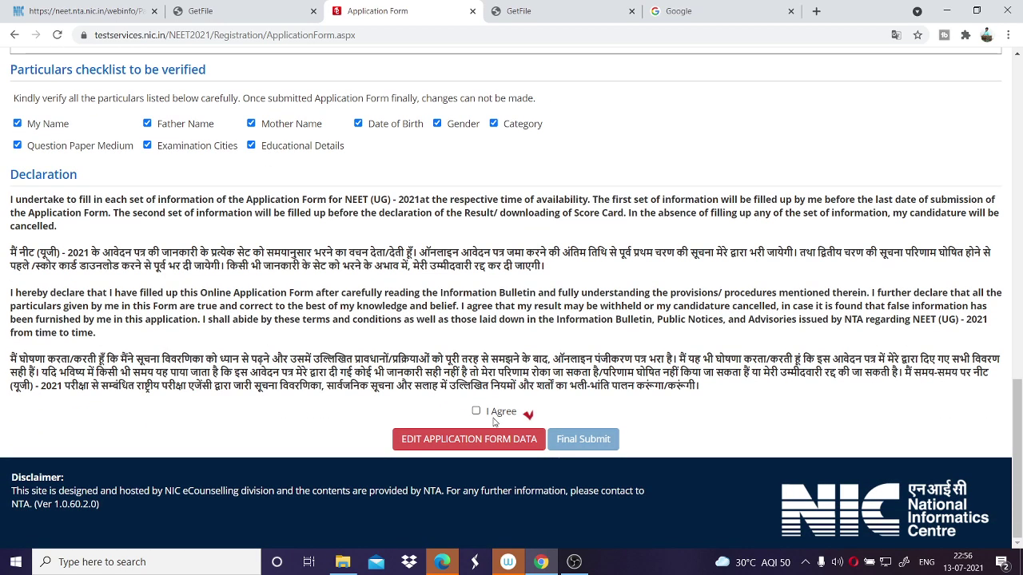
click(476, 410)
scroll(463, 288, up, 1)
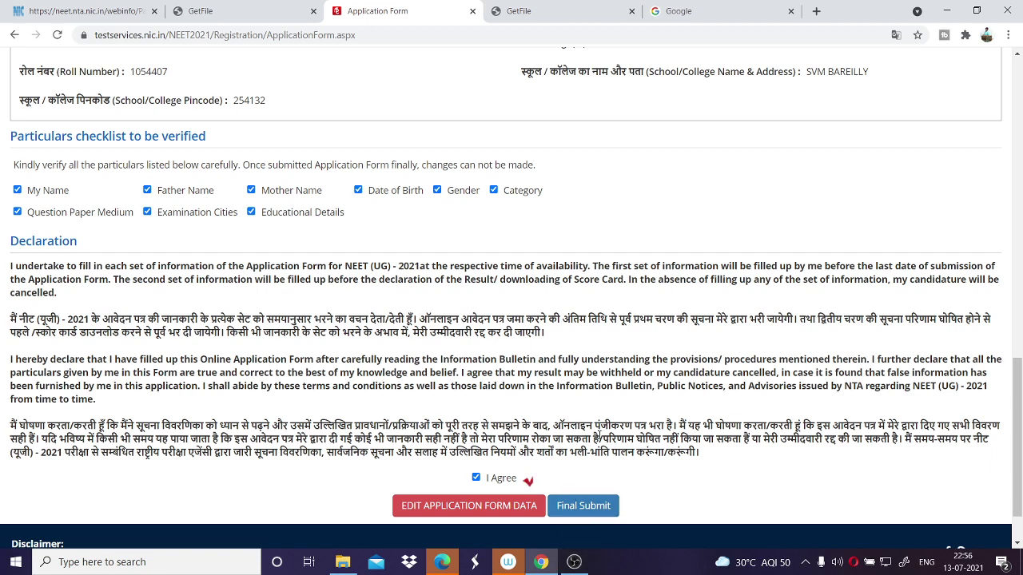
click(583, 505)
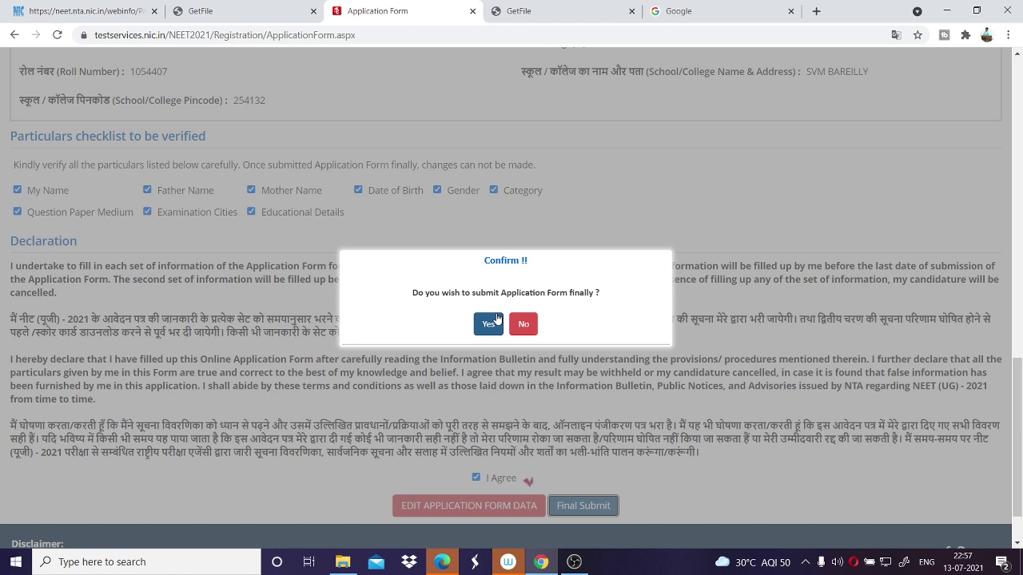
Confirm the final submission of the NEET application, then go to the Document Upload page.
click(489, 323)
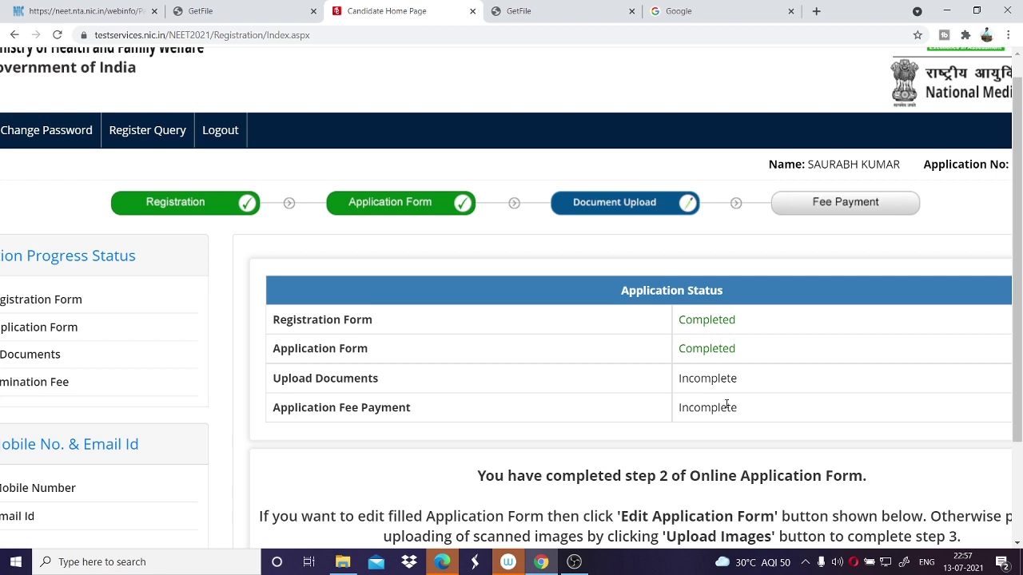
scroll(727, 406, down, 6)
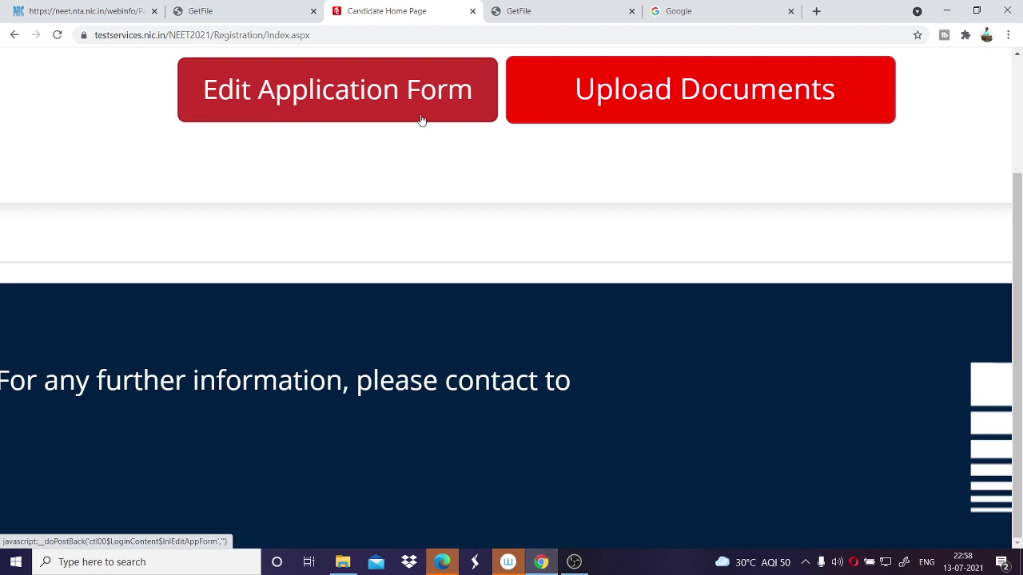
click(692, 79)
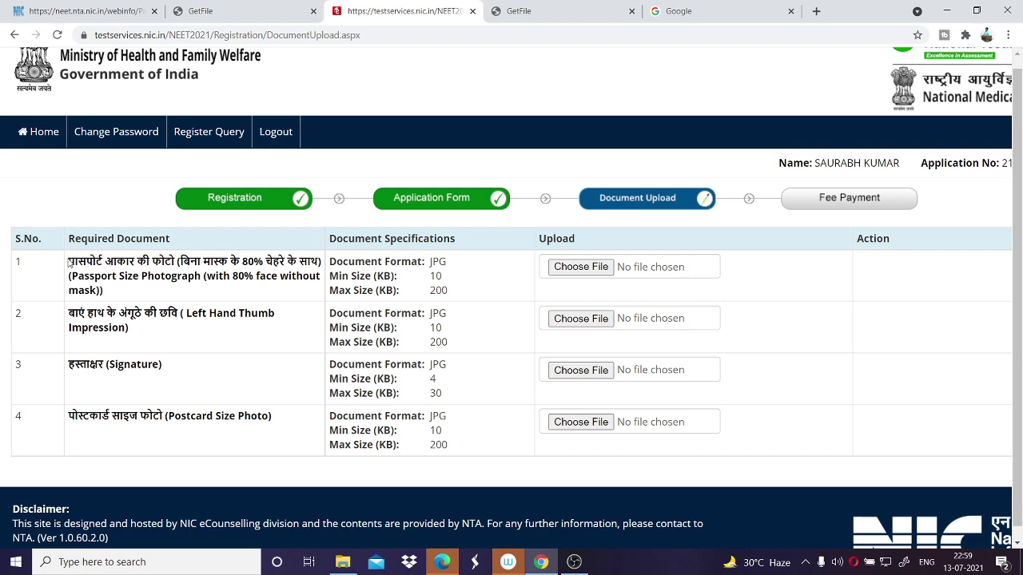
drag(69, 261, 235, 270)
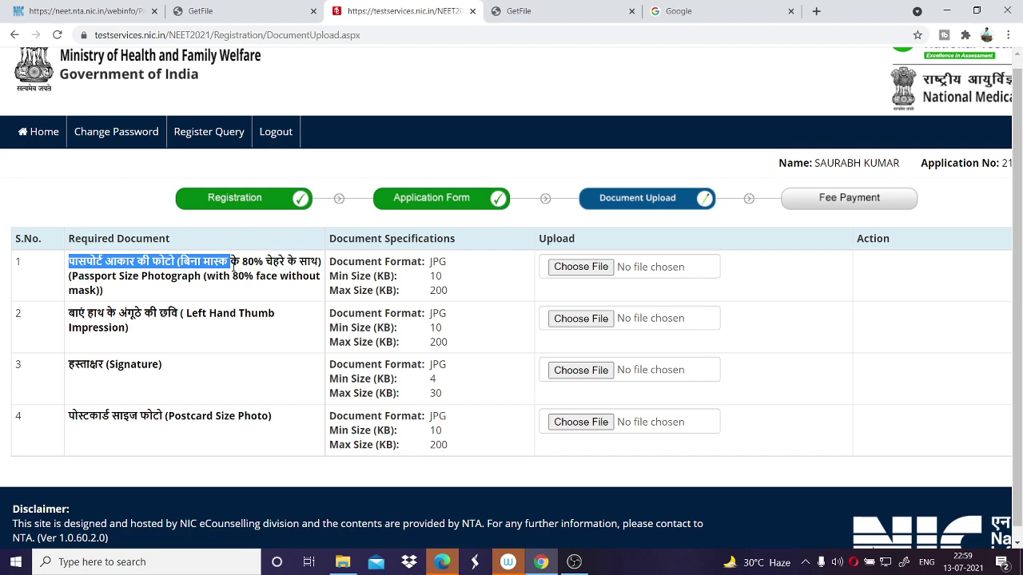
click(233, 272)
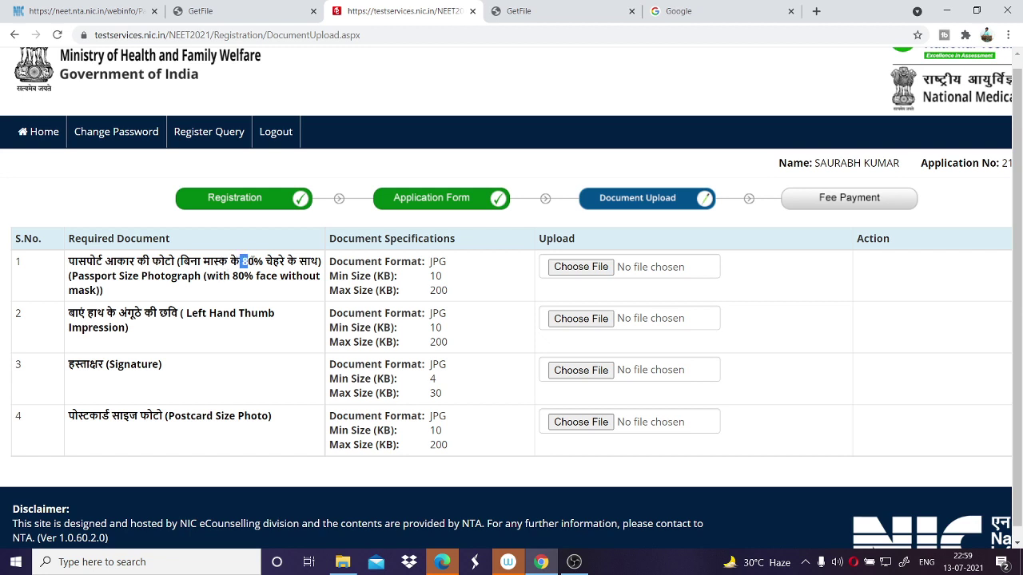
drag(241, 261, 264, 261)
drag(429, 266, 450, 292)
click(450, 292)
scroll(725, 389, down, 1)
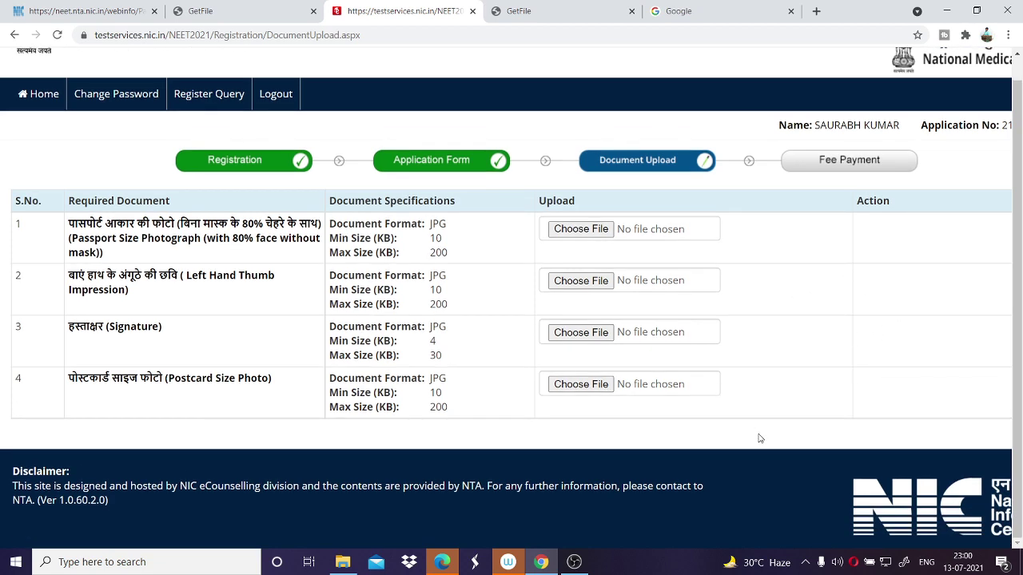